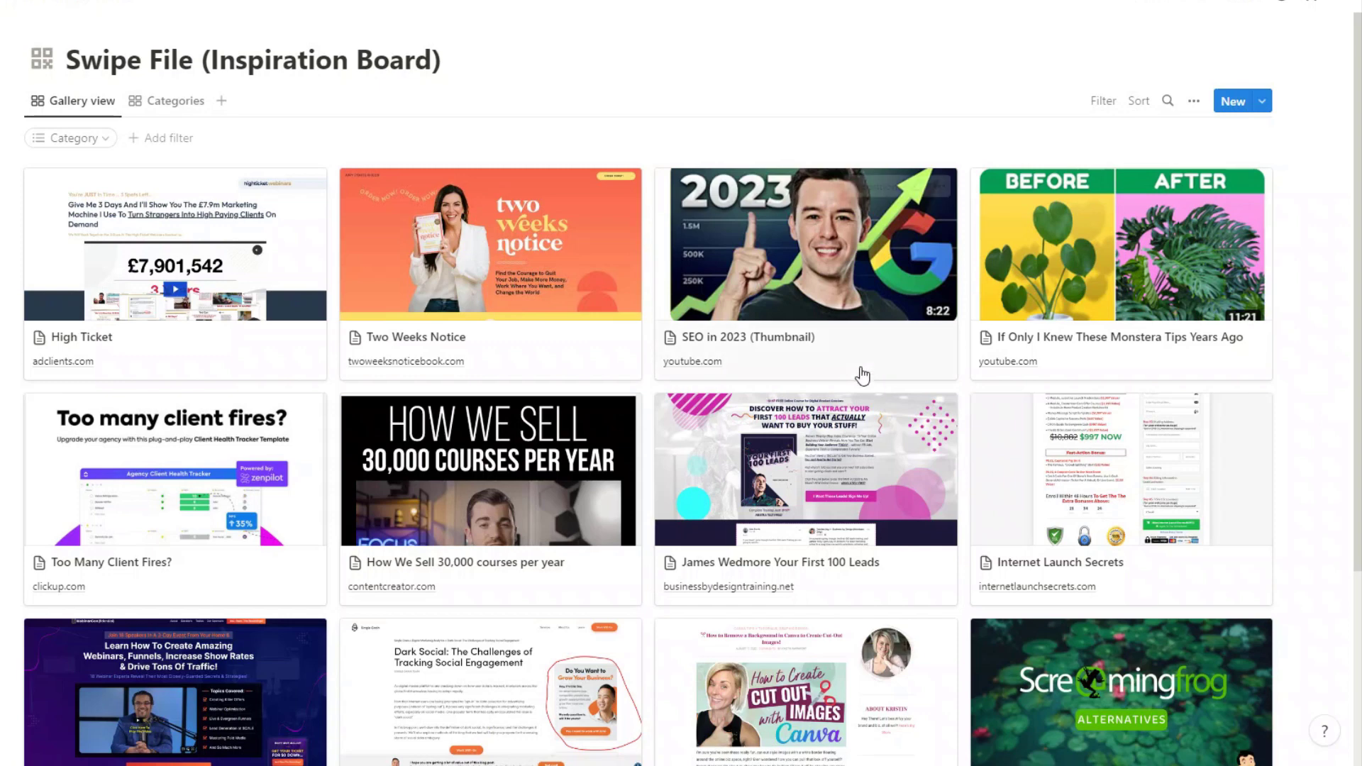
Step: Review the existing swipe file by category, expanding the Landing pages and Web design groups
{"action": "scroll", "coordinate": [623, 386], "scroll_direction": "down", "scroll_amount": 1}
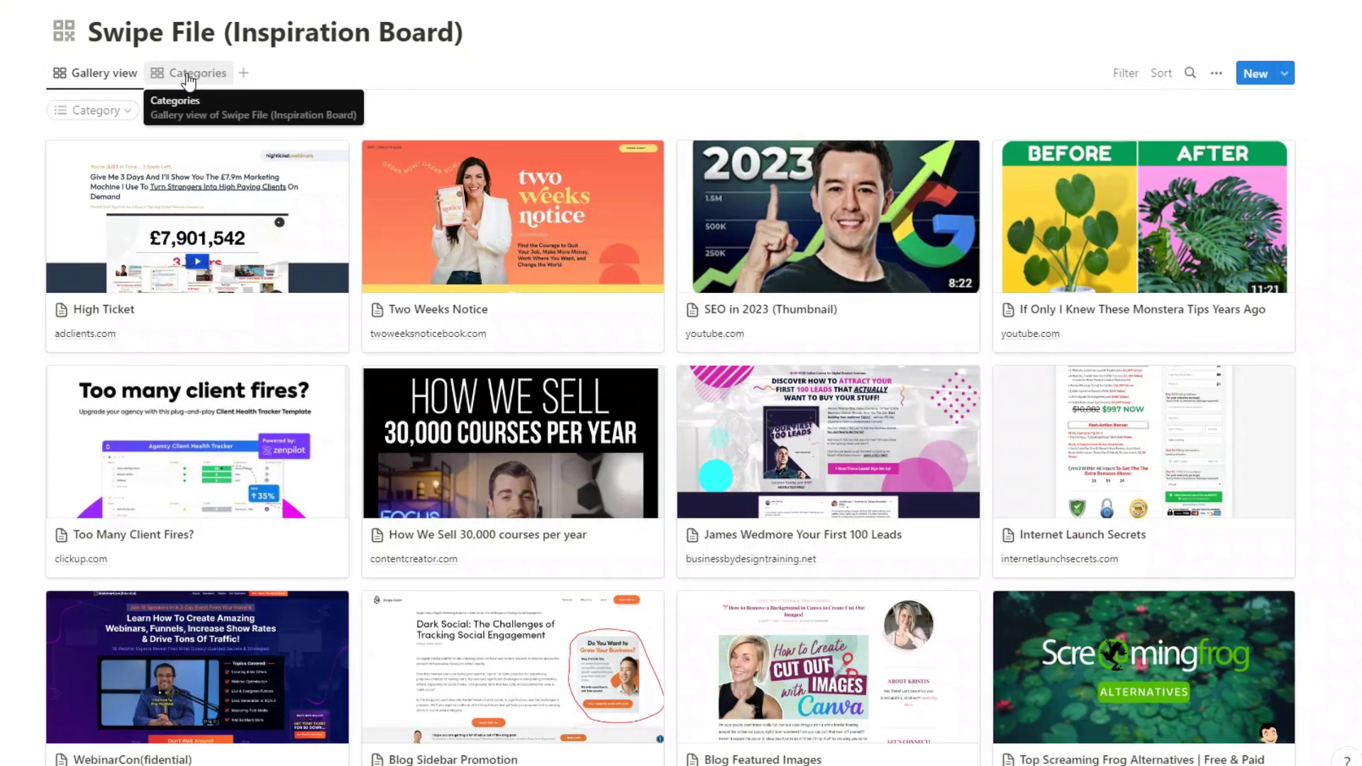
{"action": "left_click", "coordinate": [178, 80]}
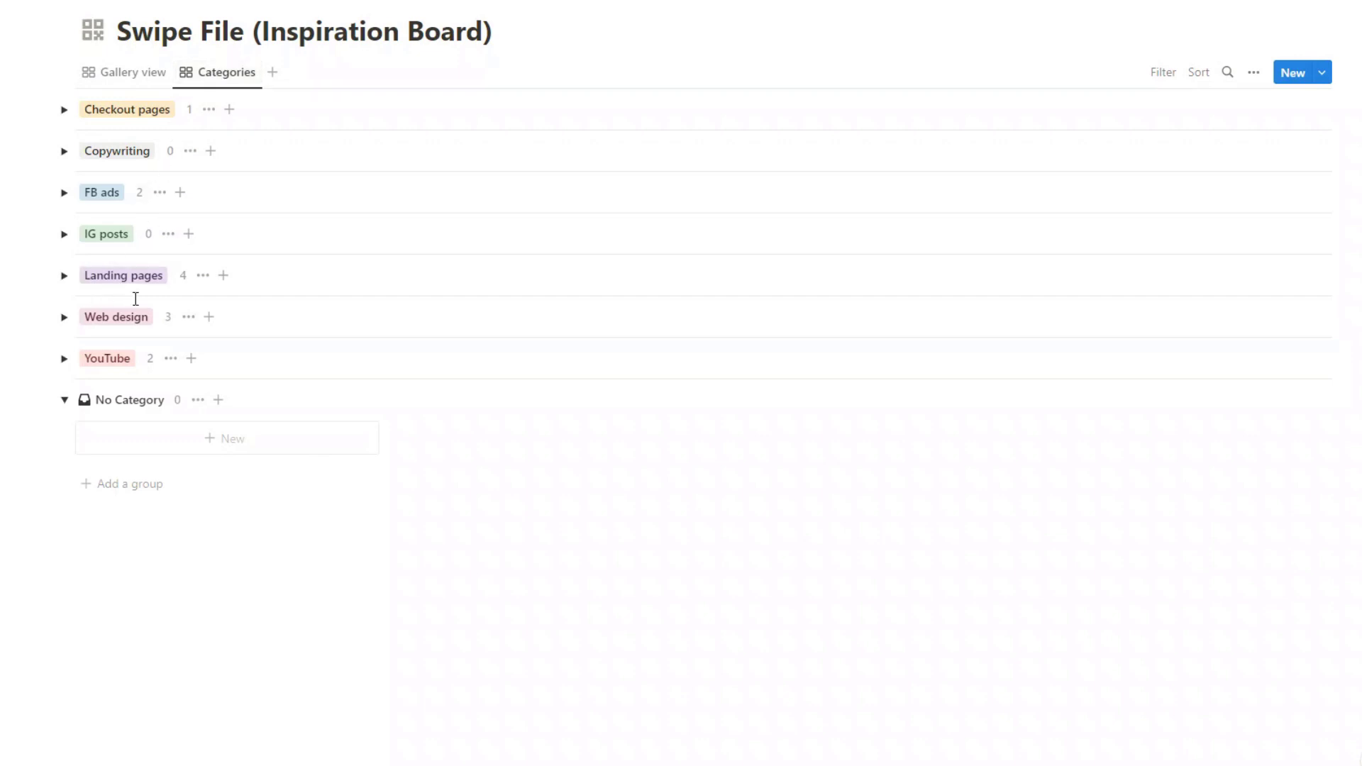
{"action": "left_click", "coordinate": [64, 276]}
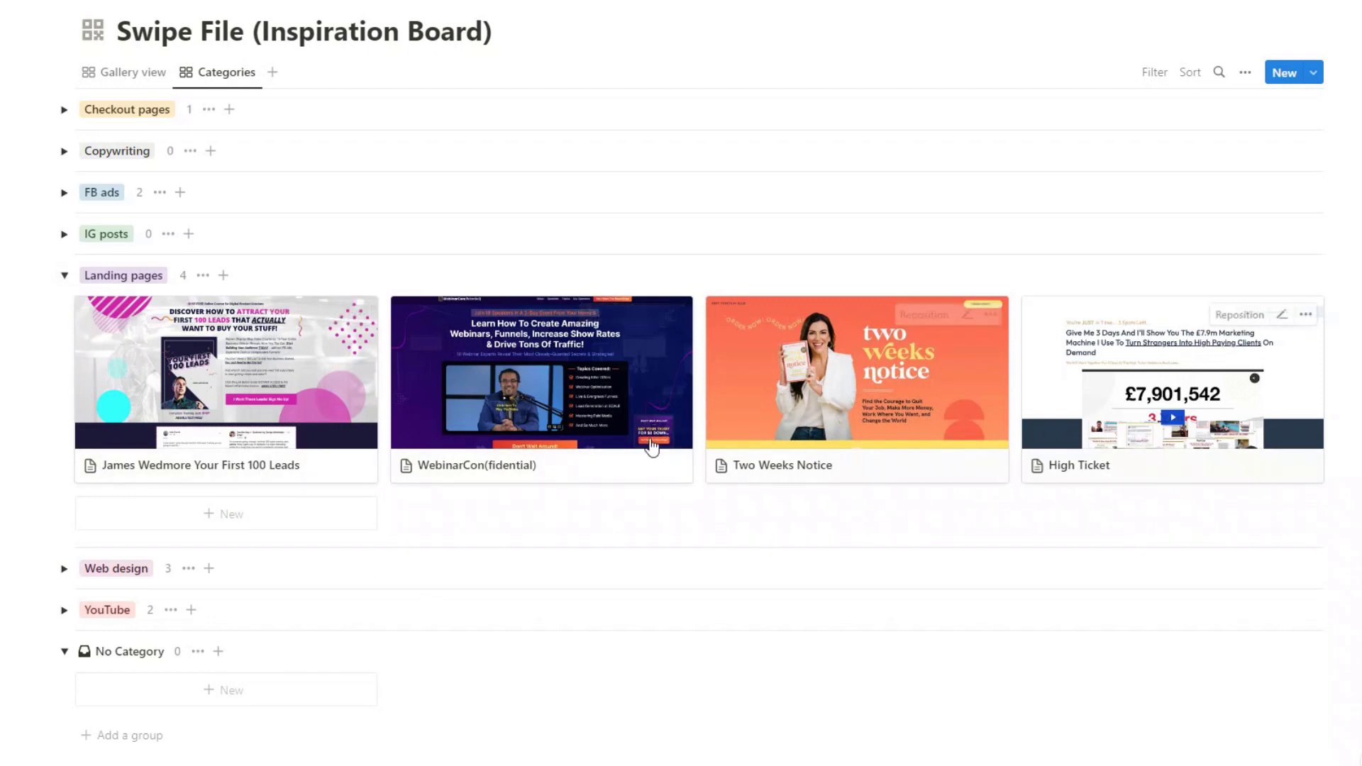
{"action": "left_click", "coordinate": [63, 569]}
{"action": "scroll", "coordinate": [220, 525], "scroll_direction": "down", "scroll_amount": 1}
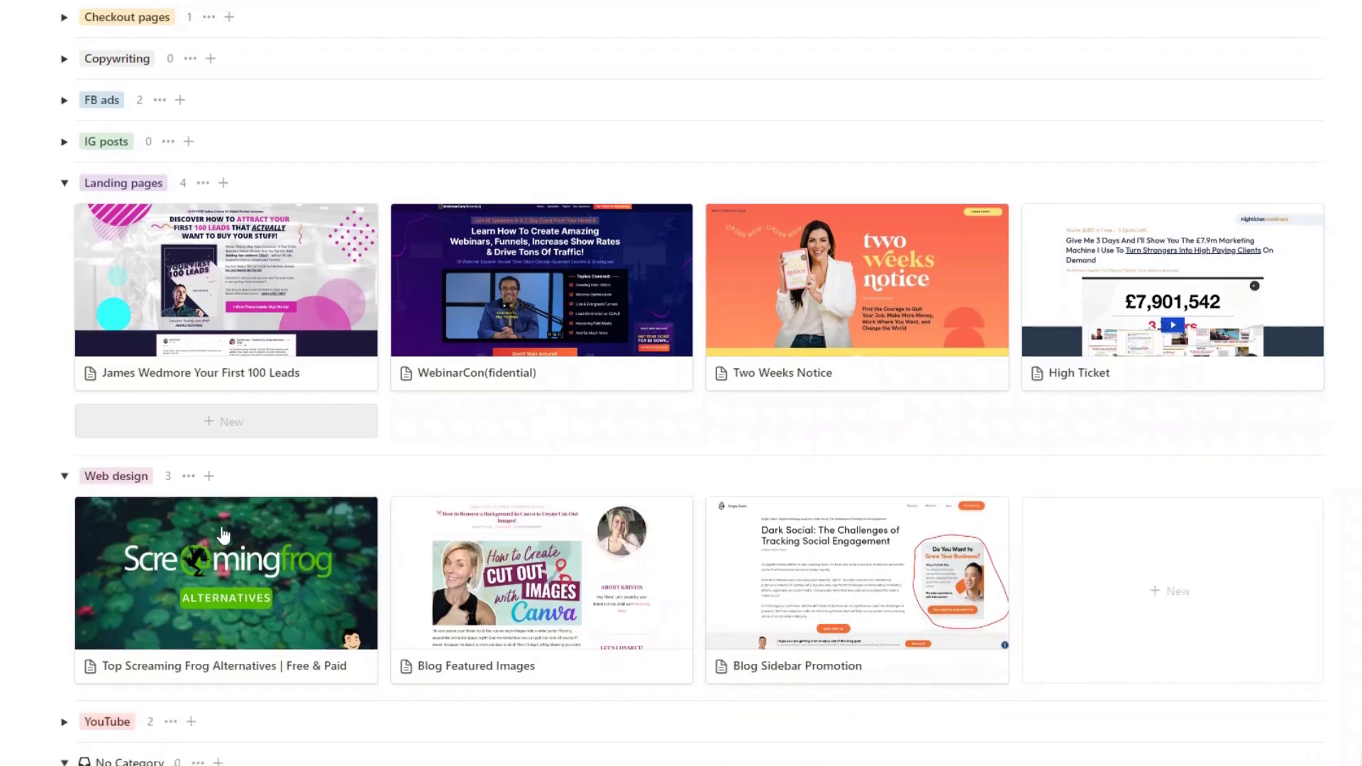
{"action": "scroll", "coordinate": [222, 533], "scroll_direction": "down", "scroll_amount": 2}
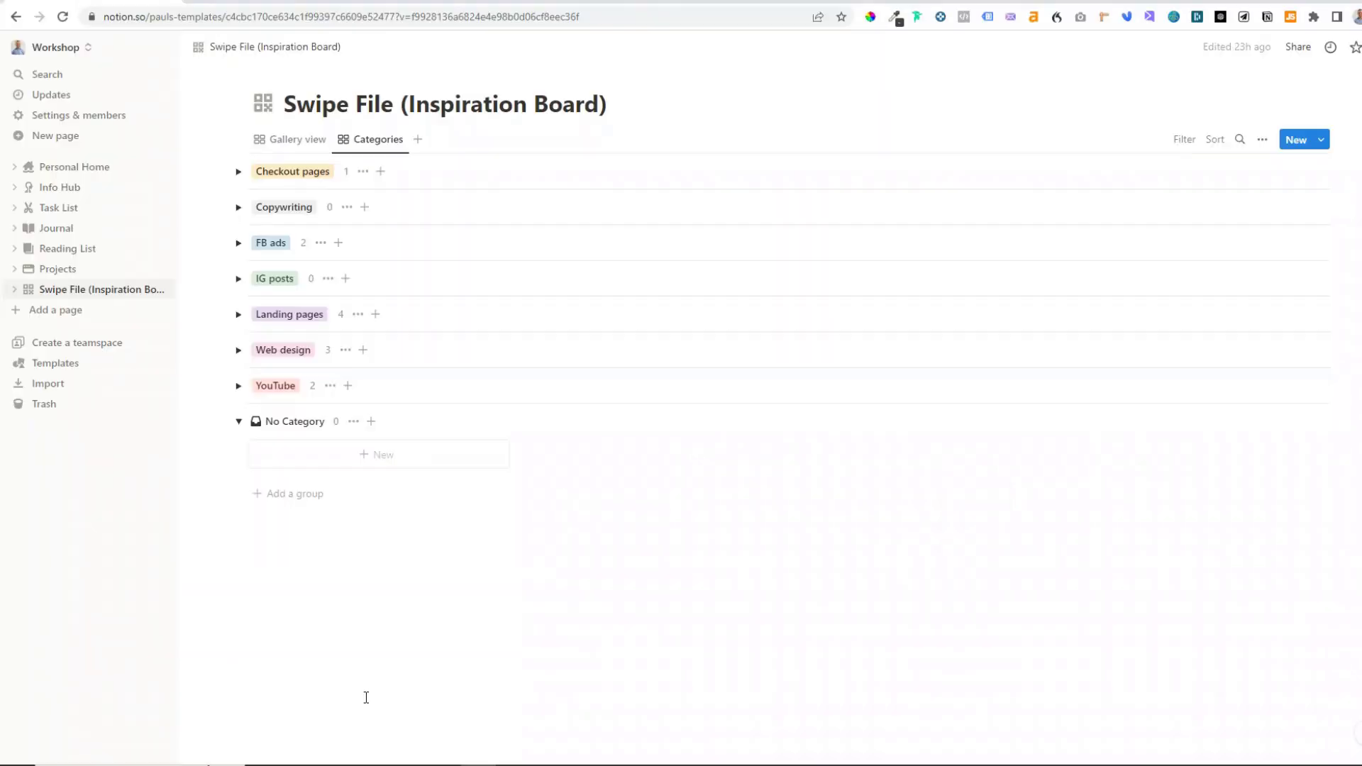
Step: Add a new page titled "Swipe - New" and set it up as a new gallery database
{"action": "left_click", "coordinate": [61, 317]}
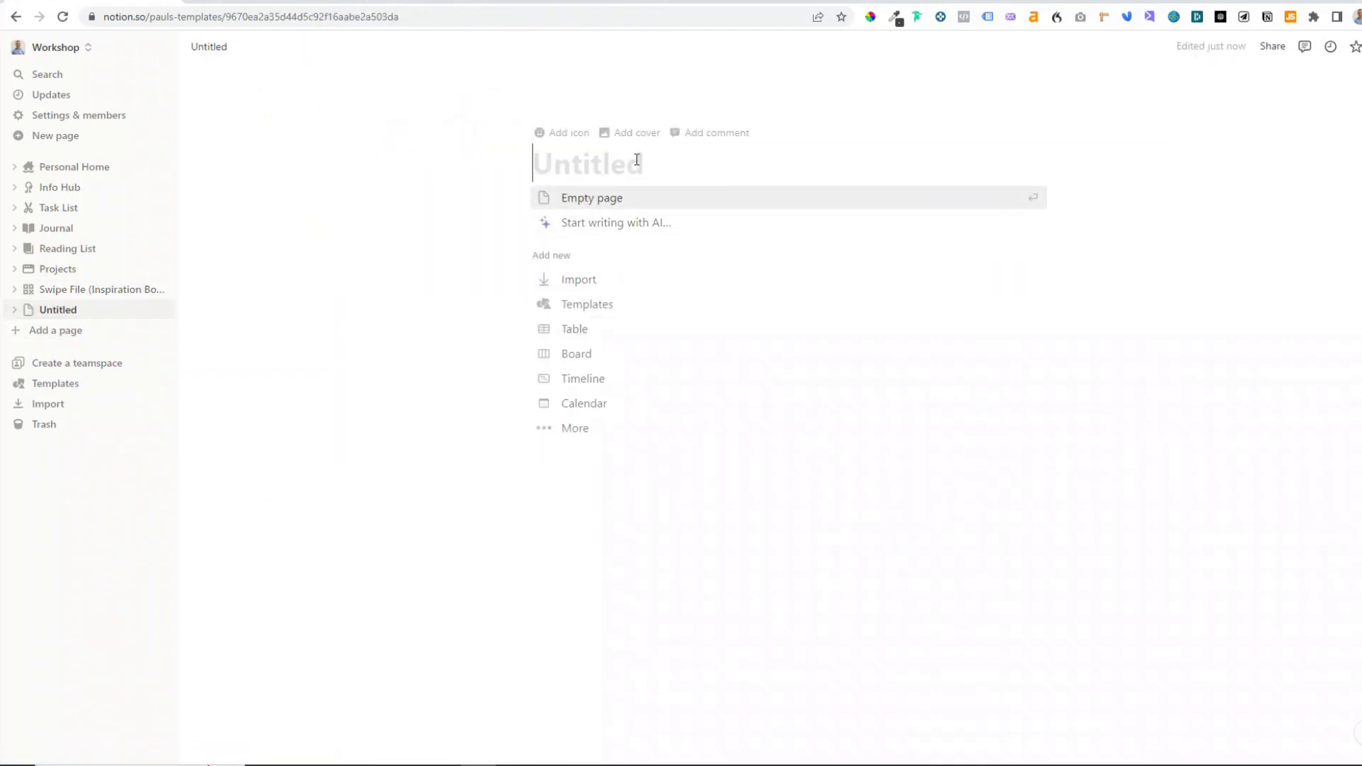
{"action": "type", "text": "Swipe "}
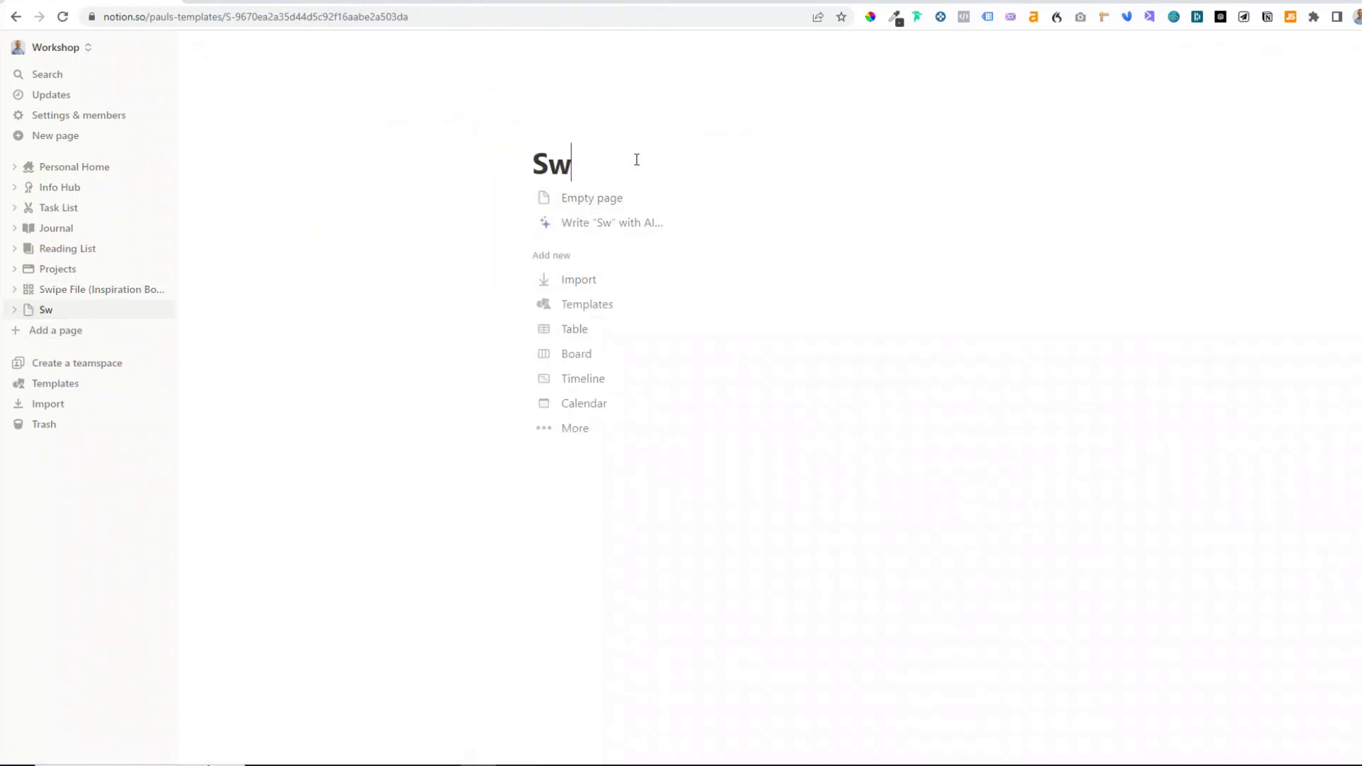
{"action": "type", "text": "- New"}
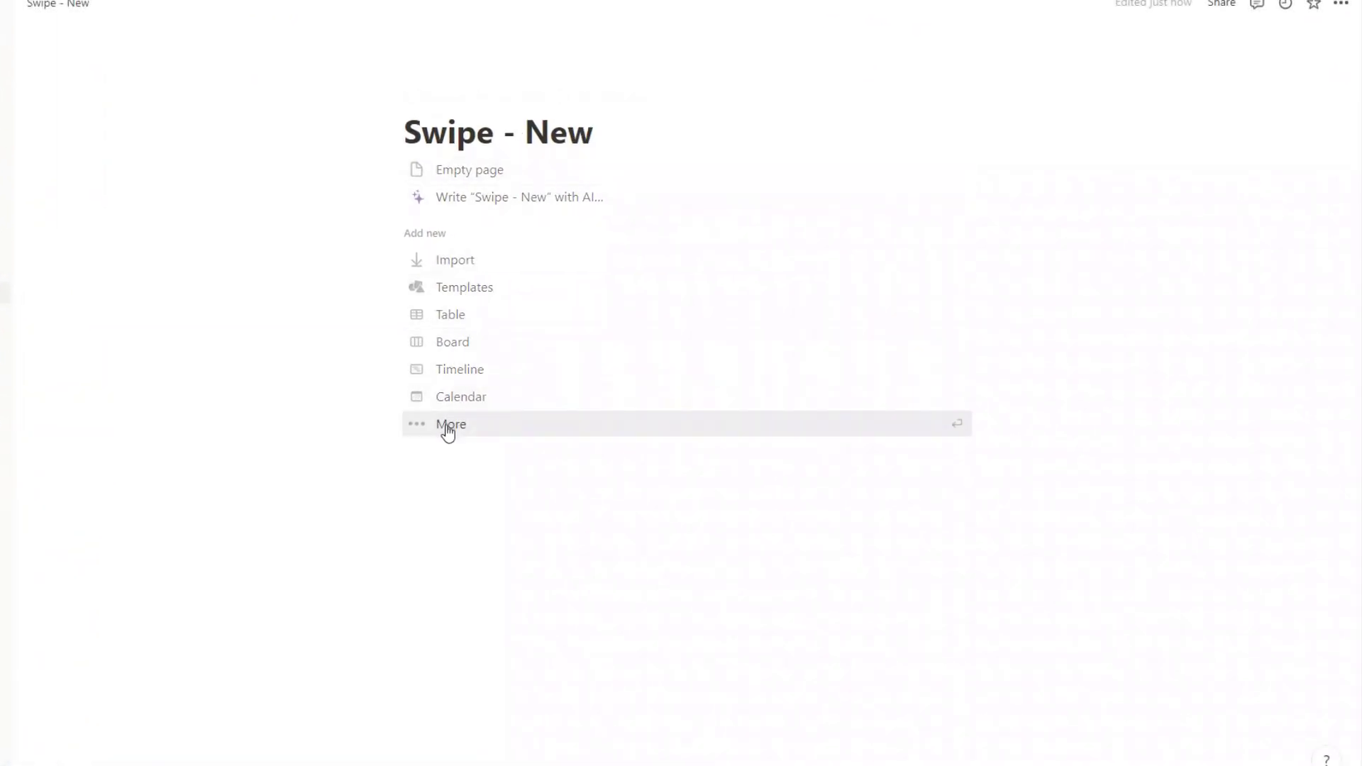
{"action": "left_click", "coordinate": [448, 431]}
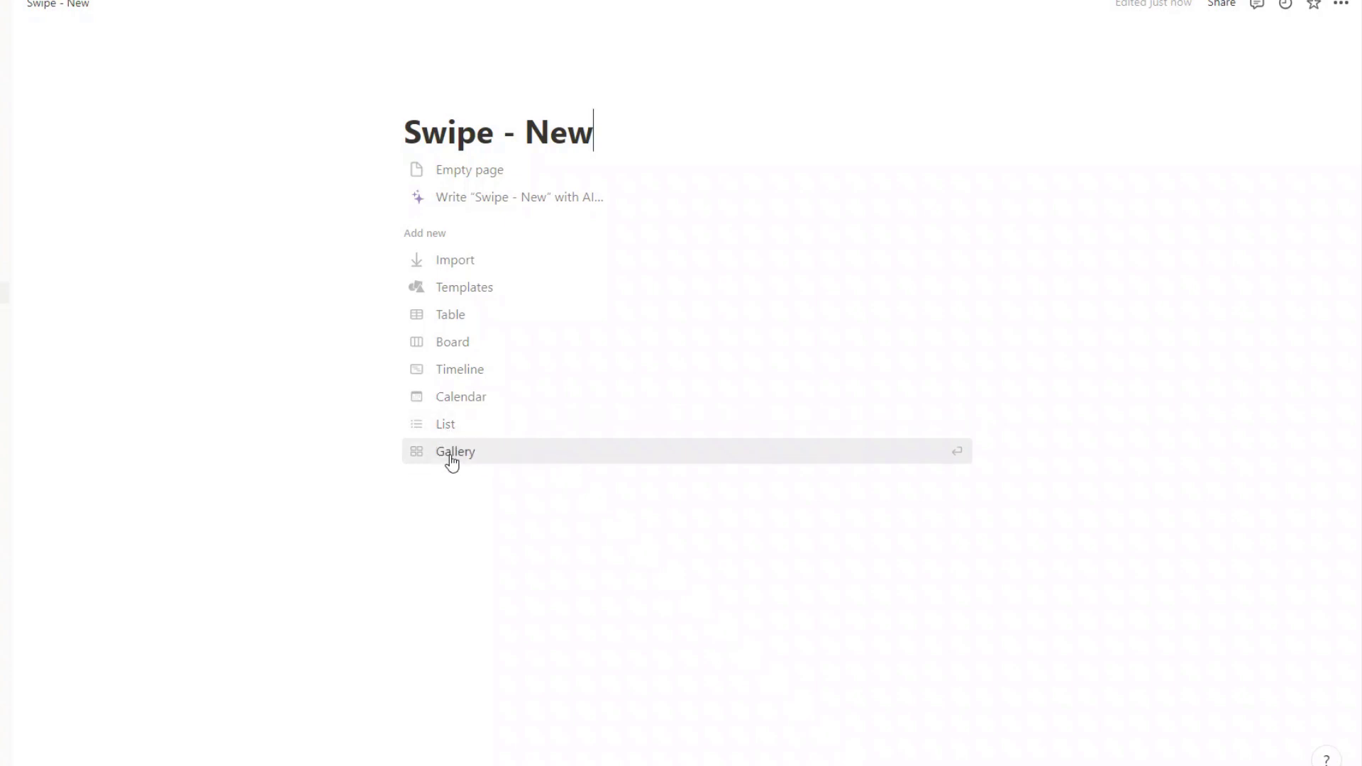
{"action": "left_click", "coordinate": [452, 461]}
{"action": "left_click", "coordinate": [1134, 392]}
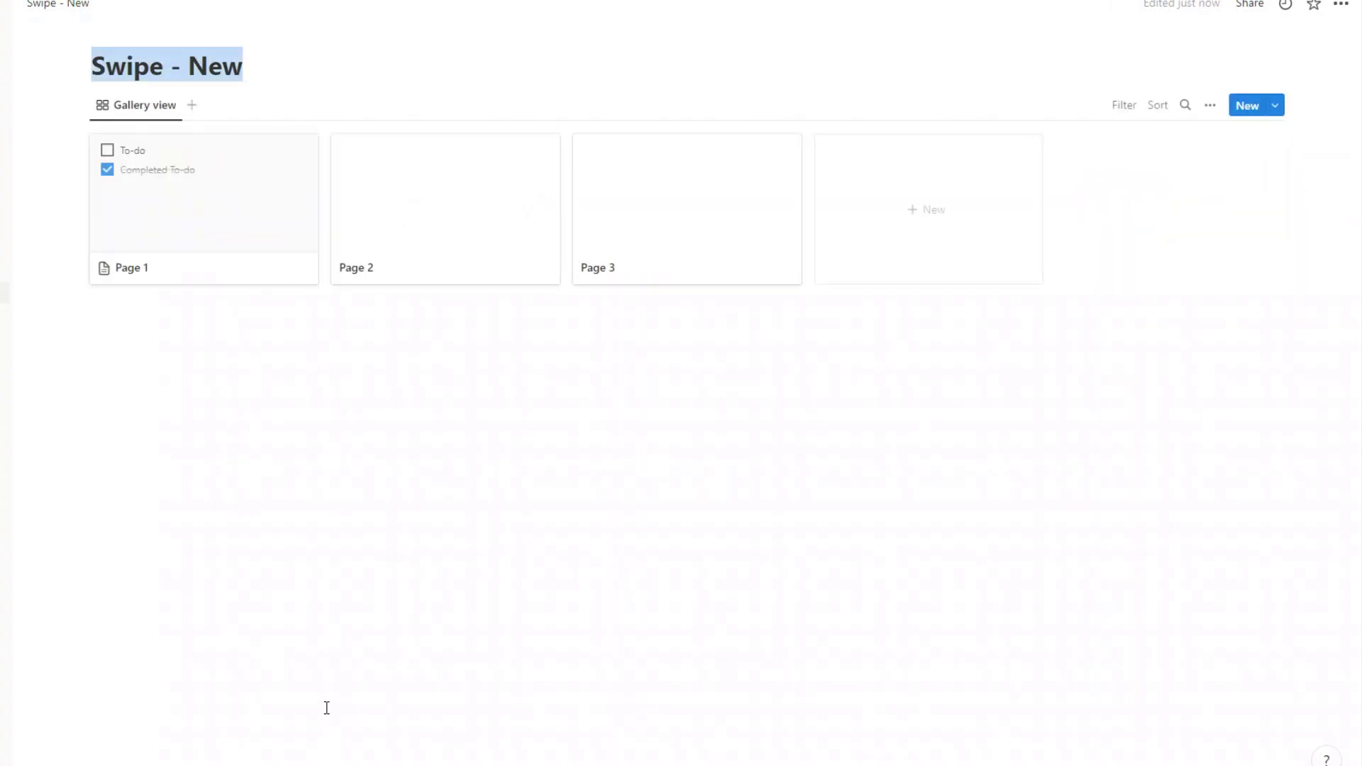
Step: Delete the sample Page 2 and Page 3 cards and clear the to-do items from Page 1
{"action": "left_click_drag", "start_coordinate": [538, 388], "coordinate": [620, 238]}
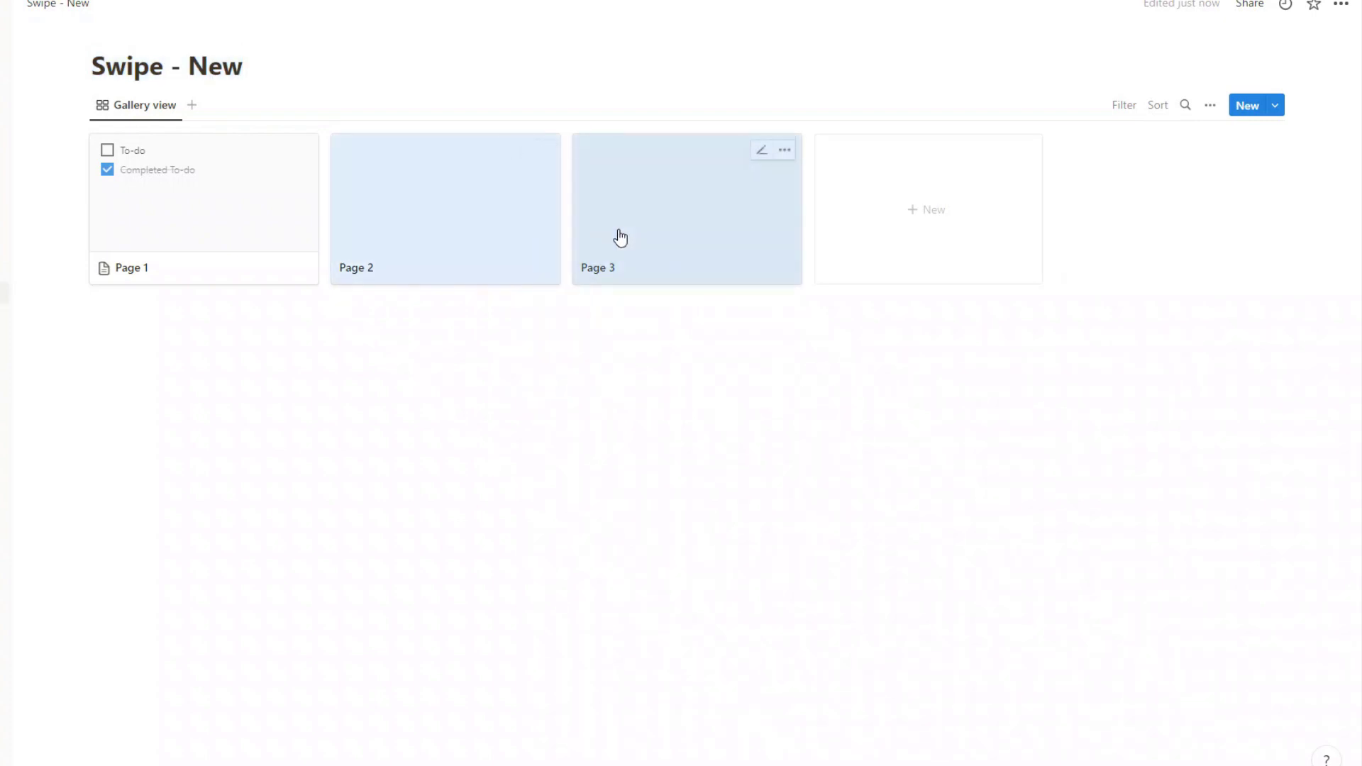
{"action": "key", "text": "Delete"}
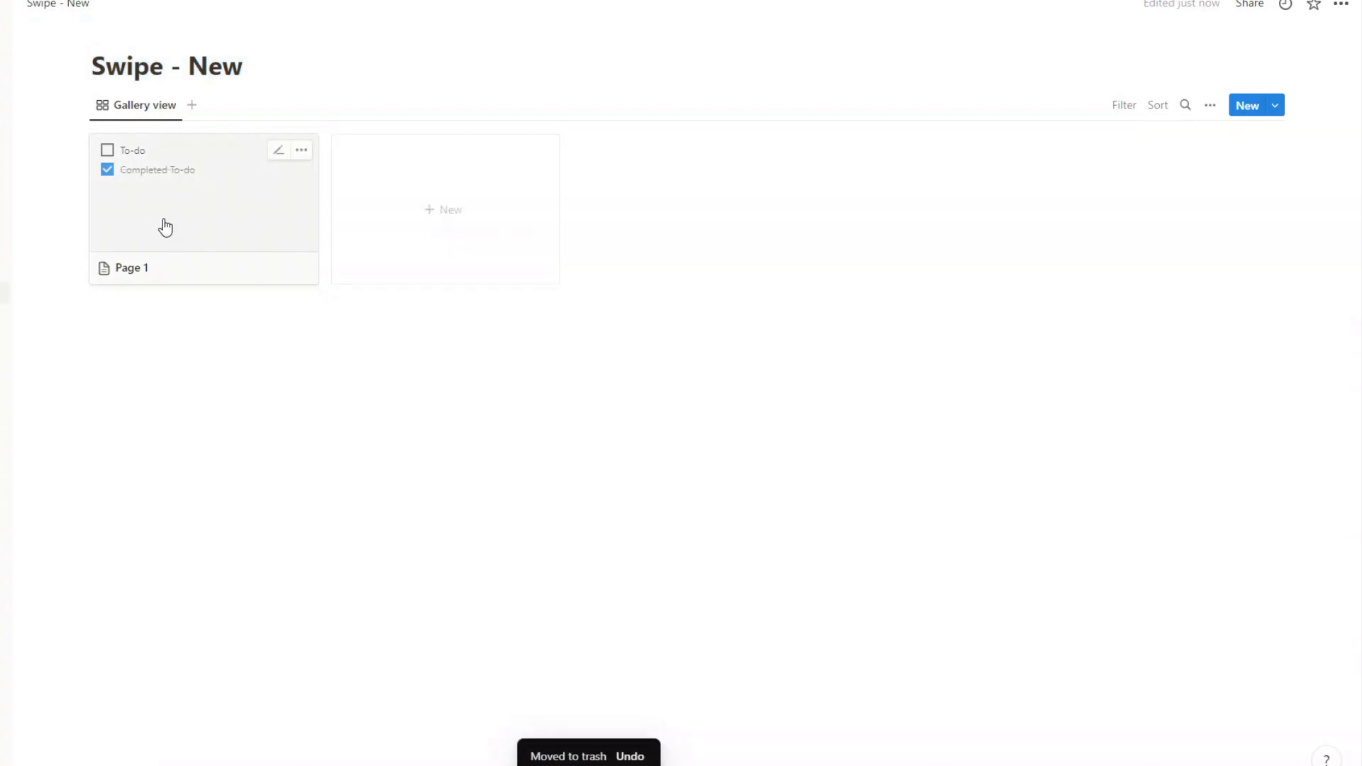
{"action": "left_click", "coordinate": [203, 217]}
{"action": "left_click_drag", "start_coordinate": [480, 441], "coordinate": [296, 345]}
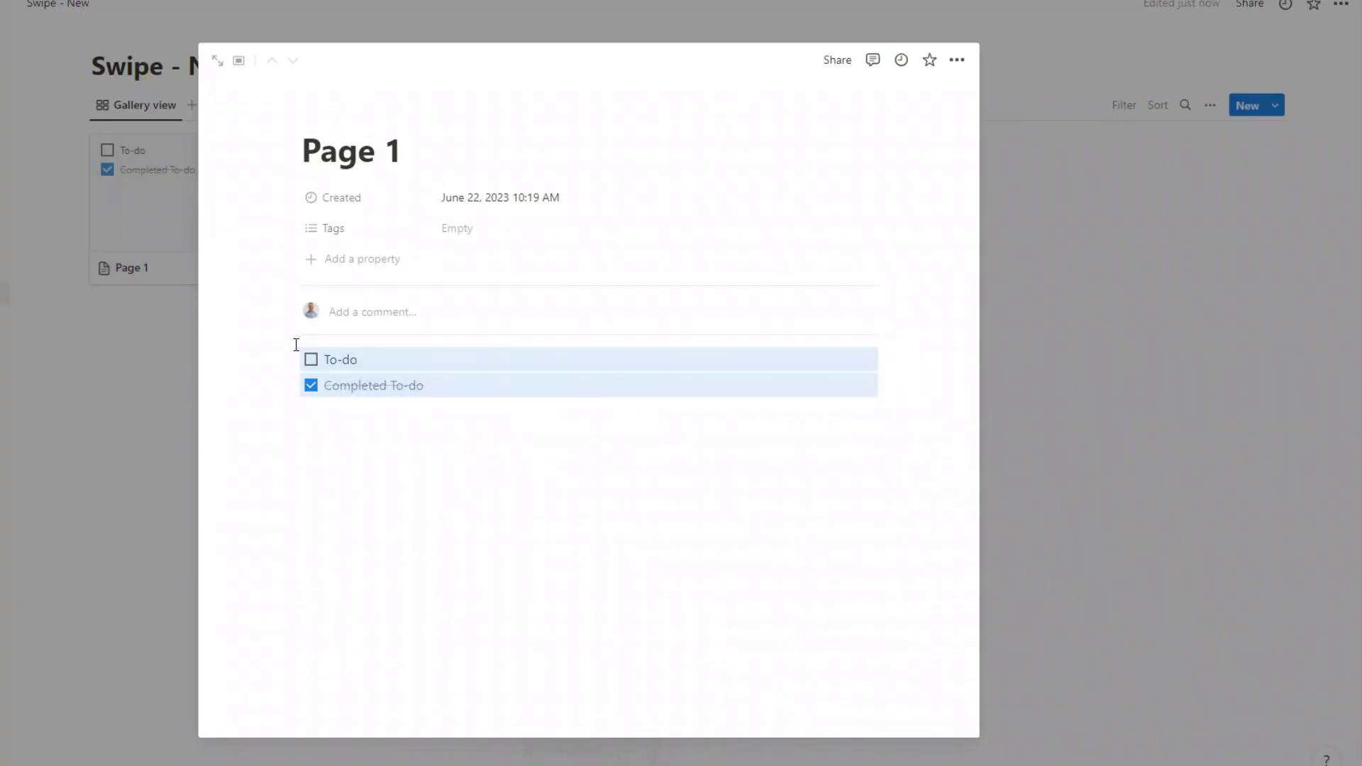
{"action": "key", "text": "Delete"}
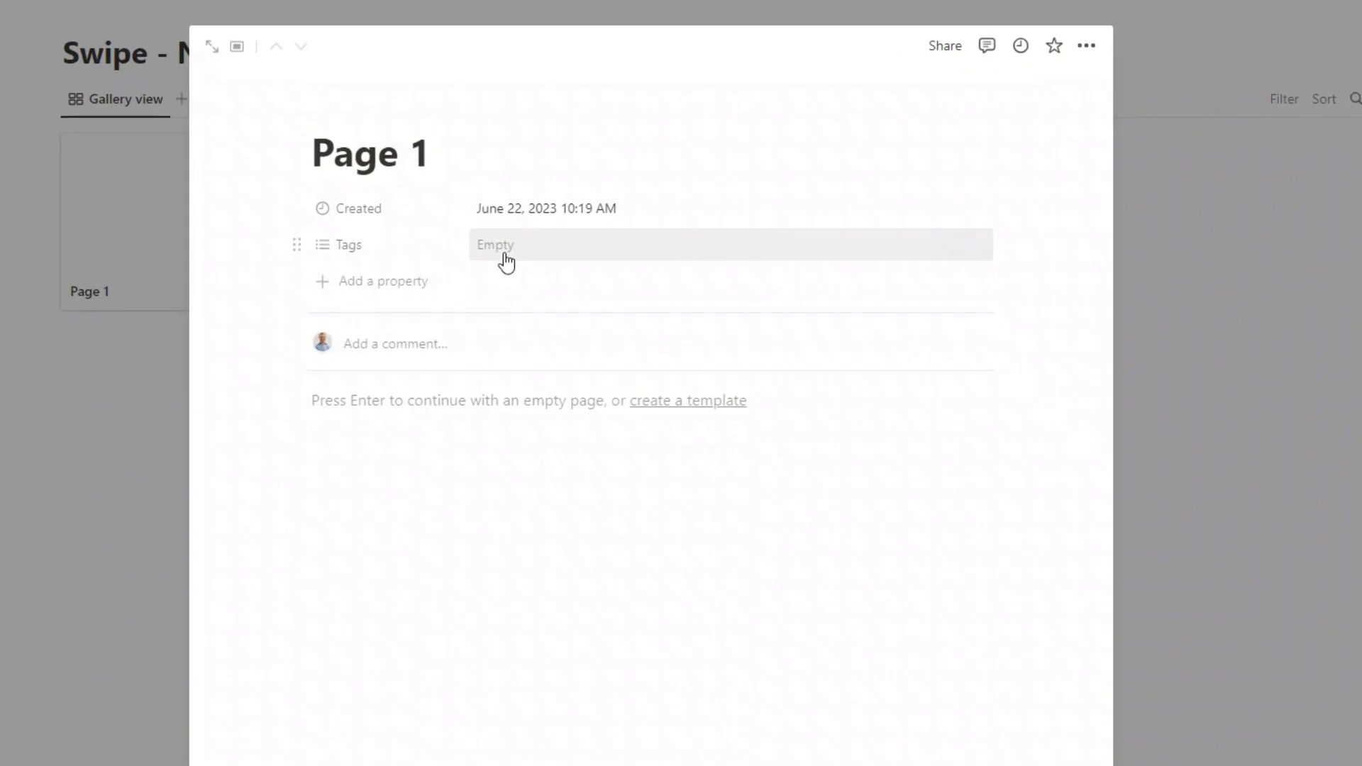
Step: Create the options Fb Ads, Blogging and Web design in Page 1's Tags property
{"action": "left_click", "coordinate": [482, 248]}
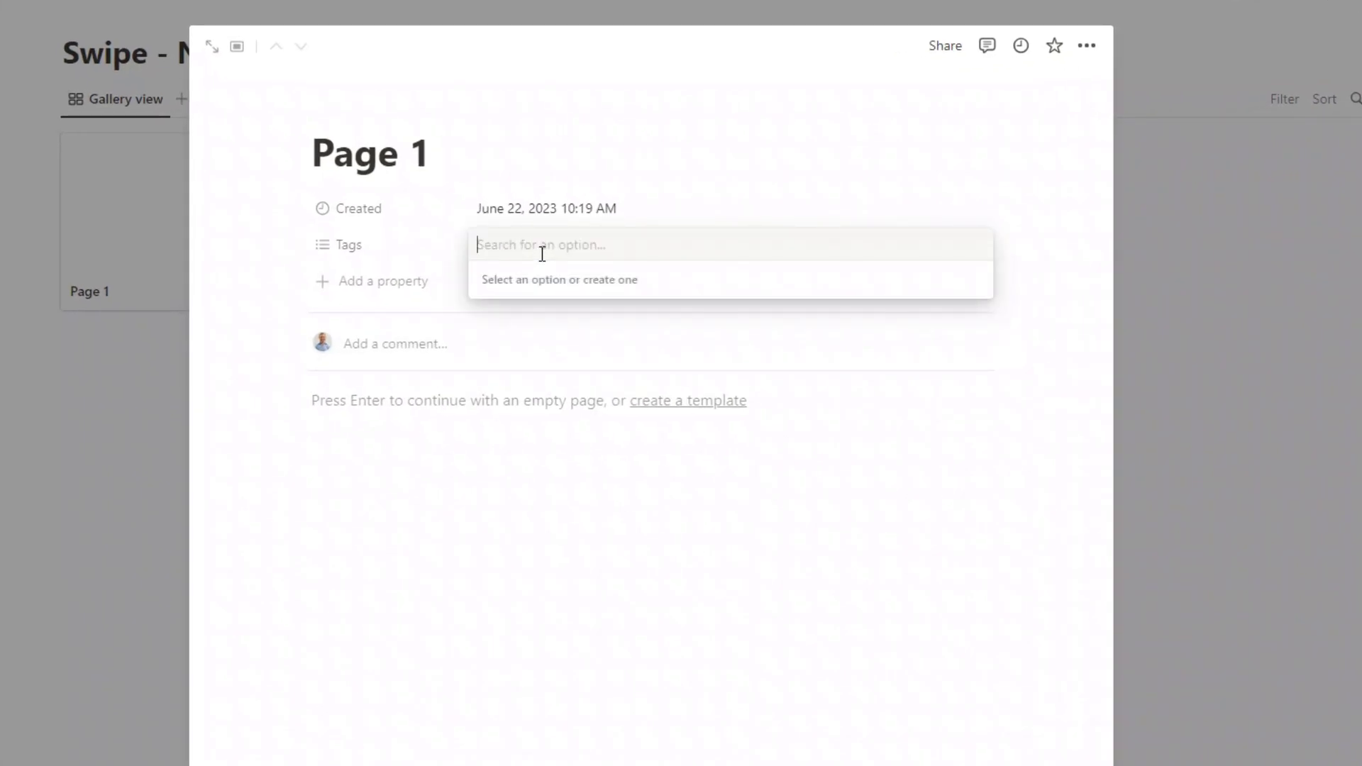
{"action": "type", "text": "Fb Ads"}
{"action": "key", "text": "Return"}
{"action": "type", "text": "Blogging"}
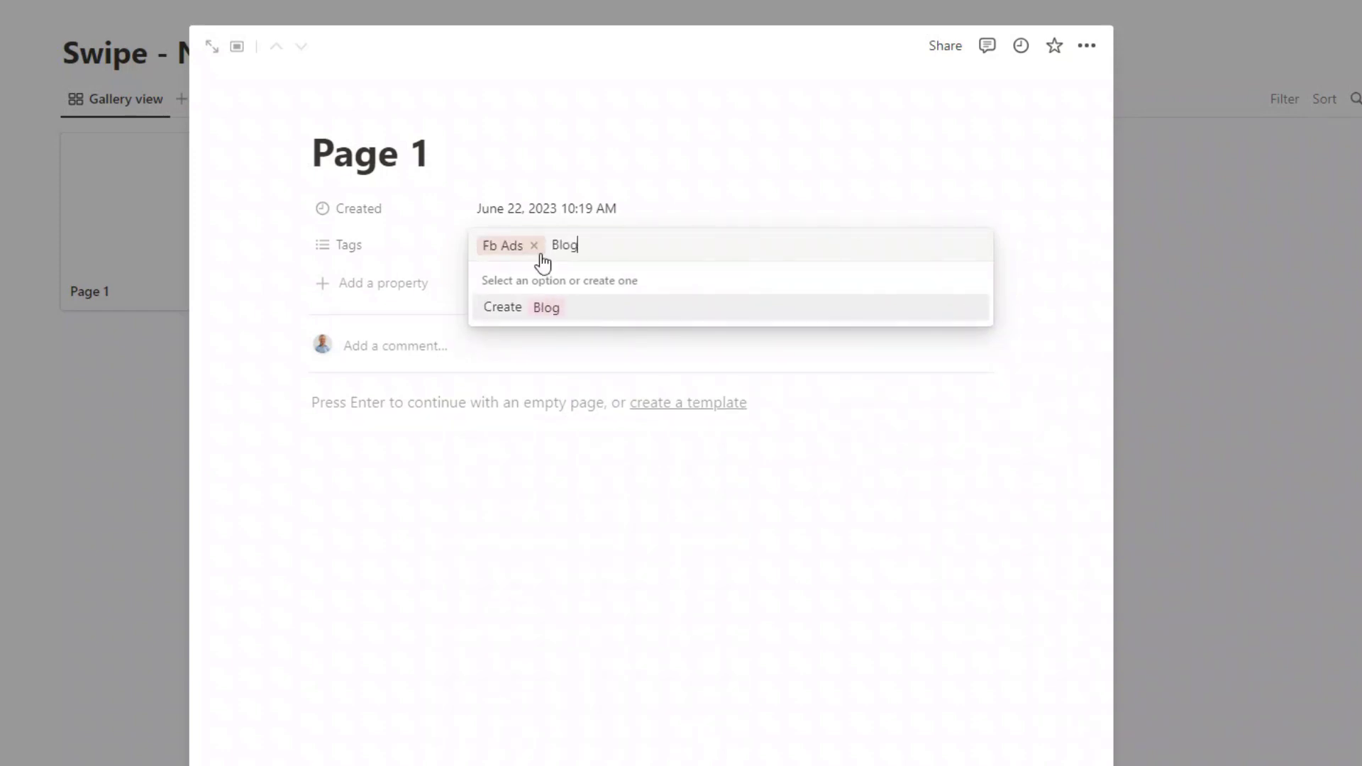
{"action": "key", "text": "Return"}
{"action": "type", "text": "Web design"}
{"action": "left_click", "coordinate": [659, 244]}
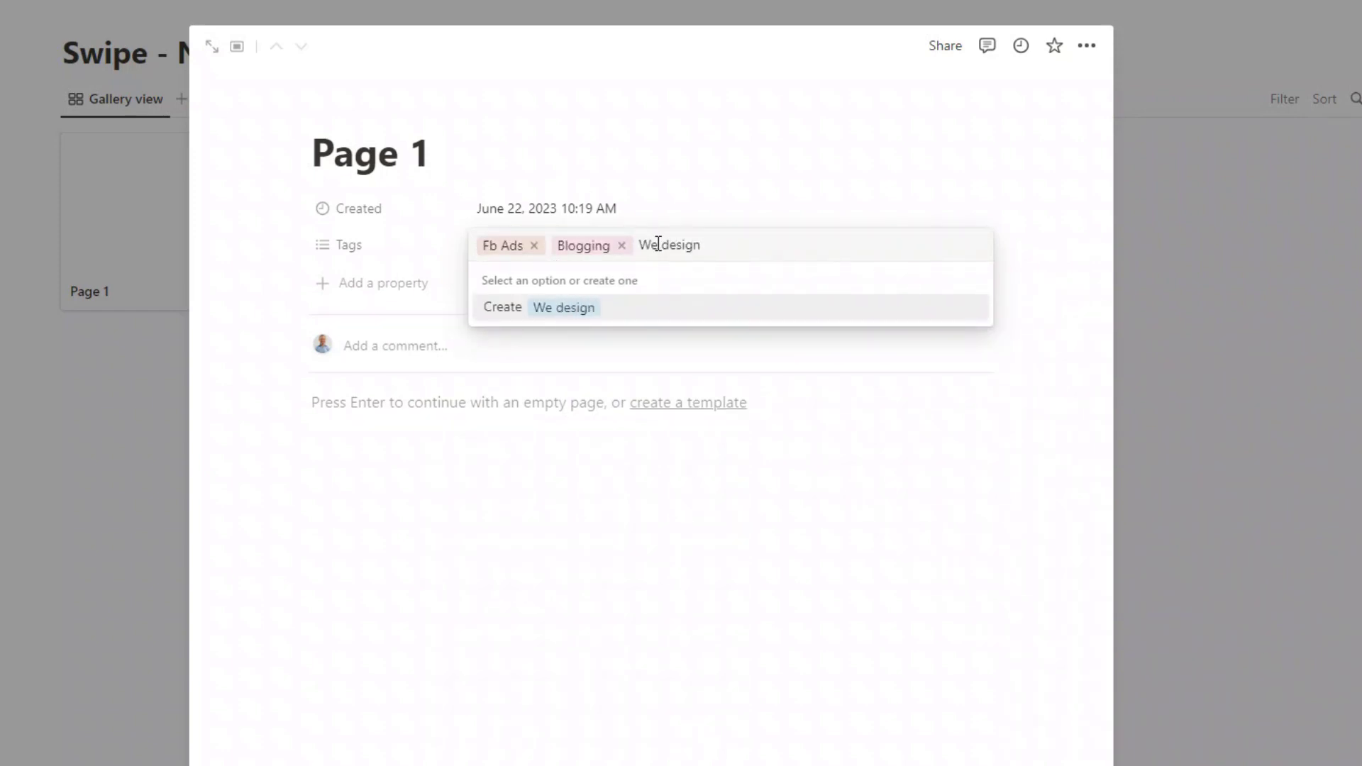
{"action": "left_click", "coordinate": [694, 312]}
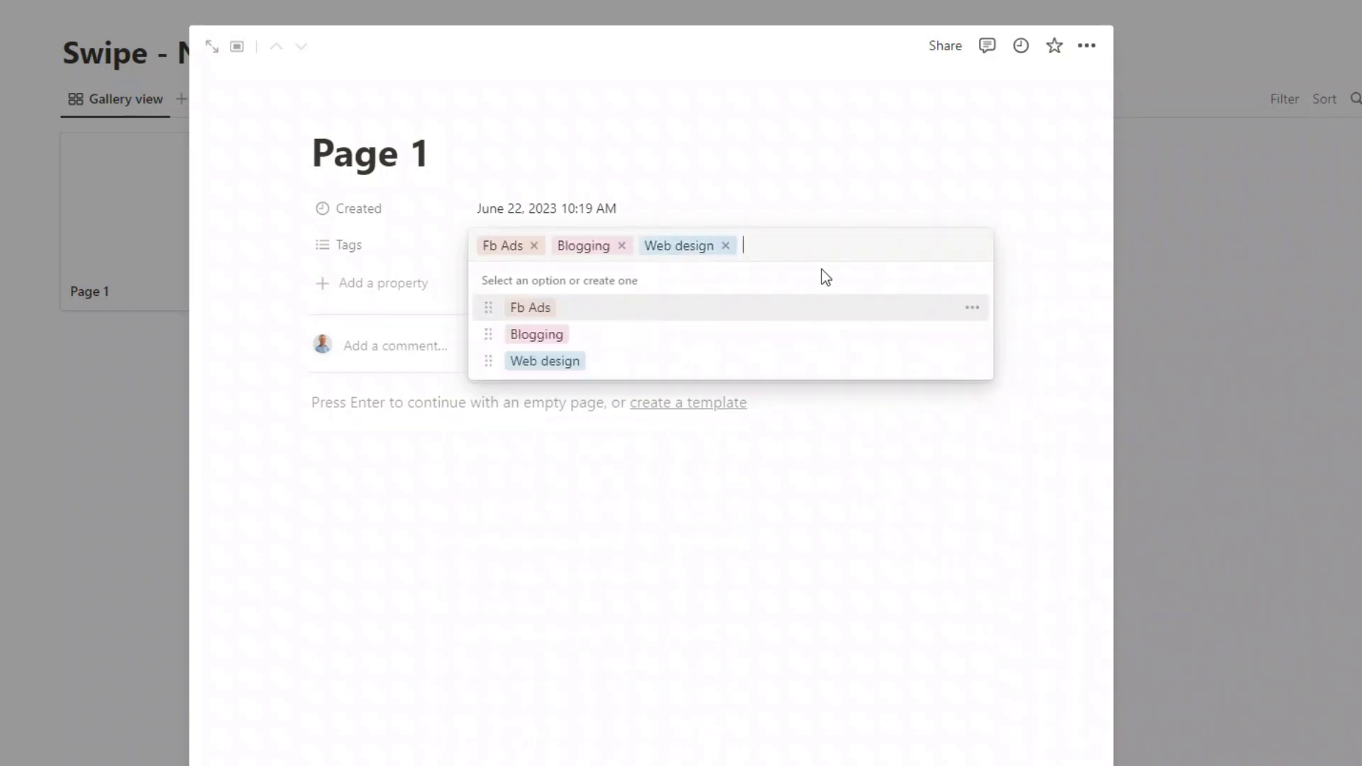
Step: Rename the Fb Ads tag to "FB Ads" in blue and recolour the Web design tag green
{"action": "left_click", "coordinate": [972, 309]}
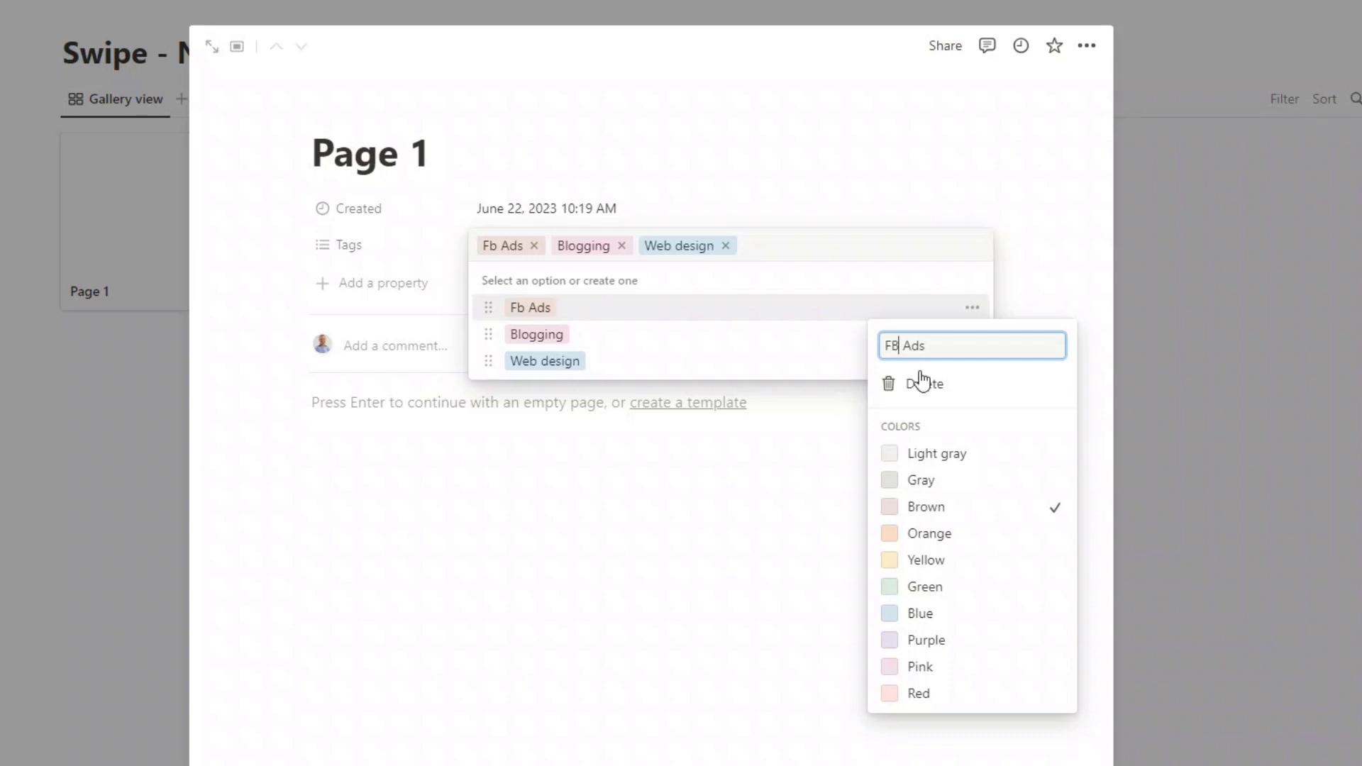
{"action": "left_click", "coordinate": [937, 618]}
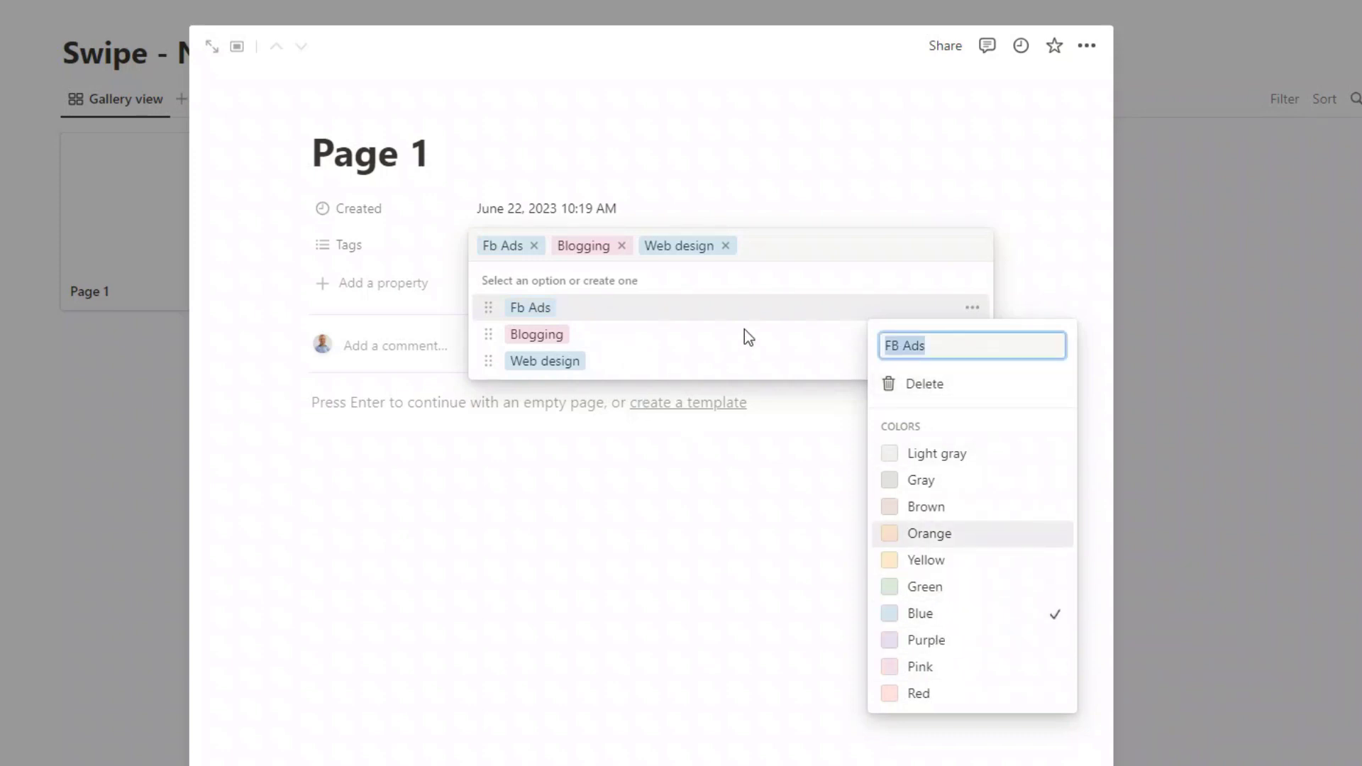
{"action": "left_click", "coordinate": [770, 387]}
{"action": "left_click", "coordinate": [971, 361]}
{"action": "left_click", "coordinate": [948, 643]}
{"action": "left_click", "coordinate": [687, 662]}
{"action": "left_click", "coordinate": [1032, 490]}
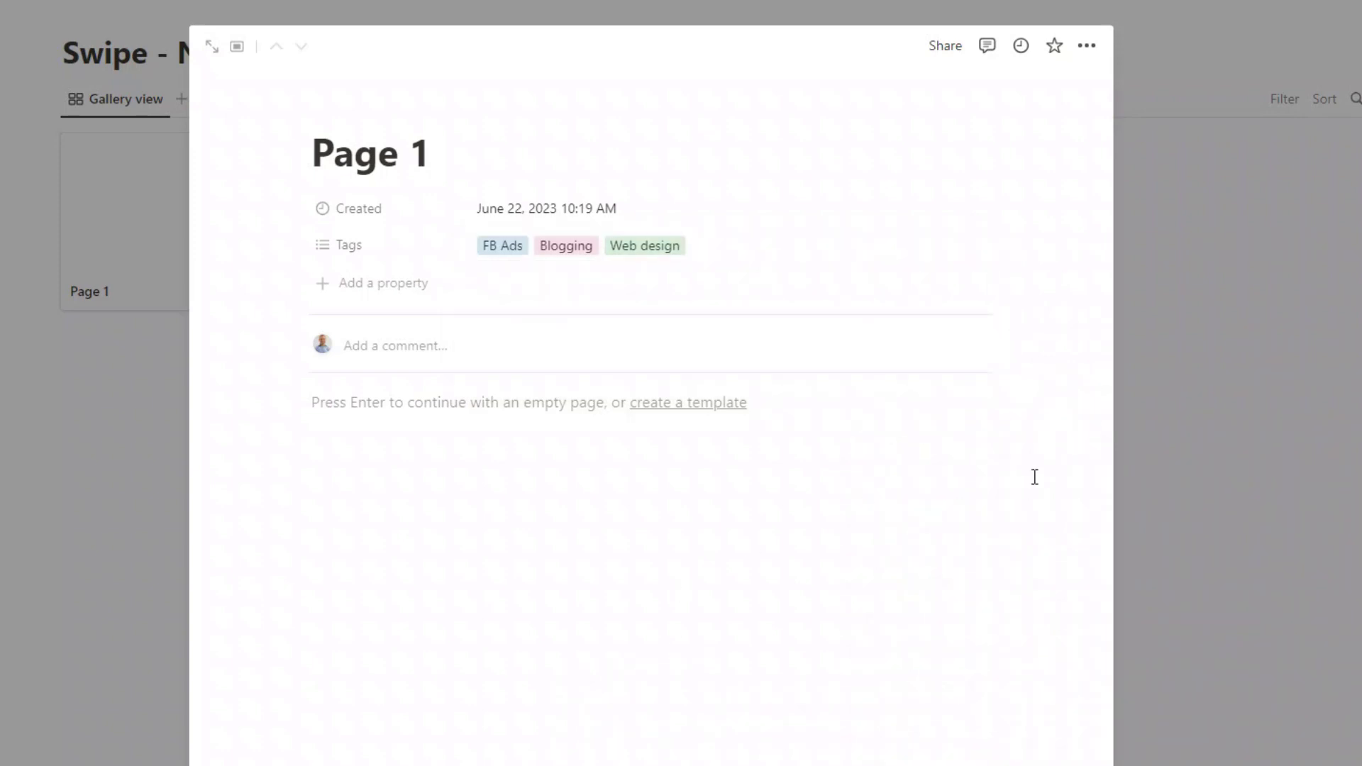
Step: Add a text property named "Summary" to Page 1
{"action": "left_click", "coordinate": [352, 292]}
{"action": "left_click", "coordinate": [380, 520]}
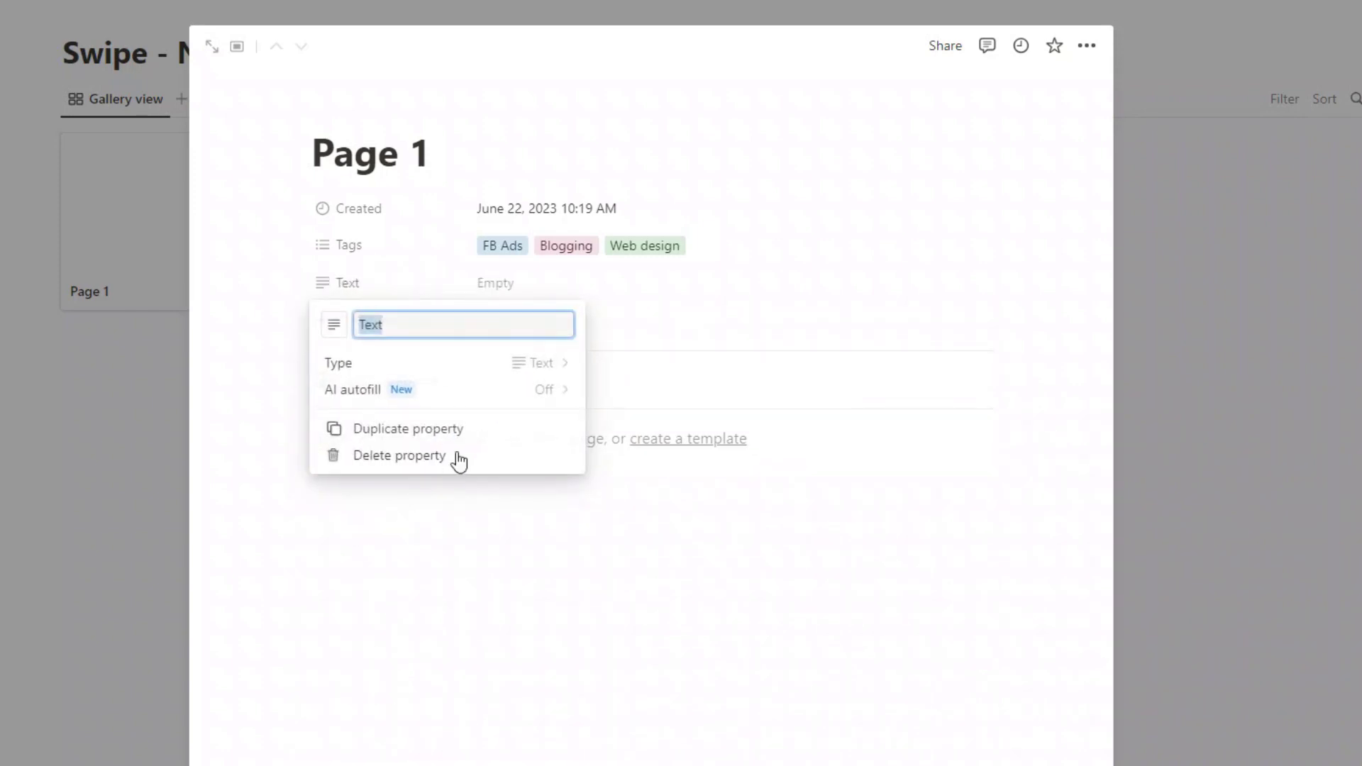
{"action": "type", "text": "Summary"}
{"action": "left_click", "coordinate": [706, 480]}
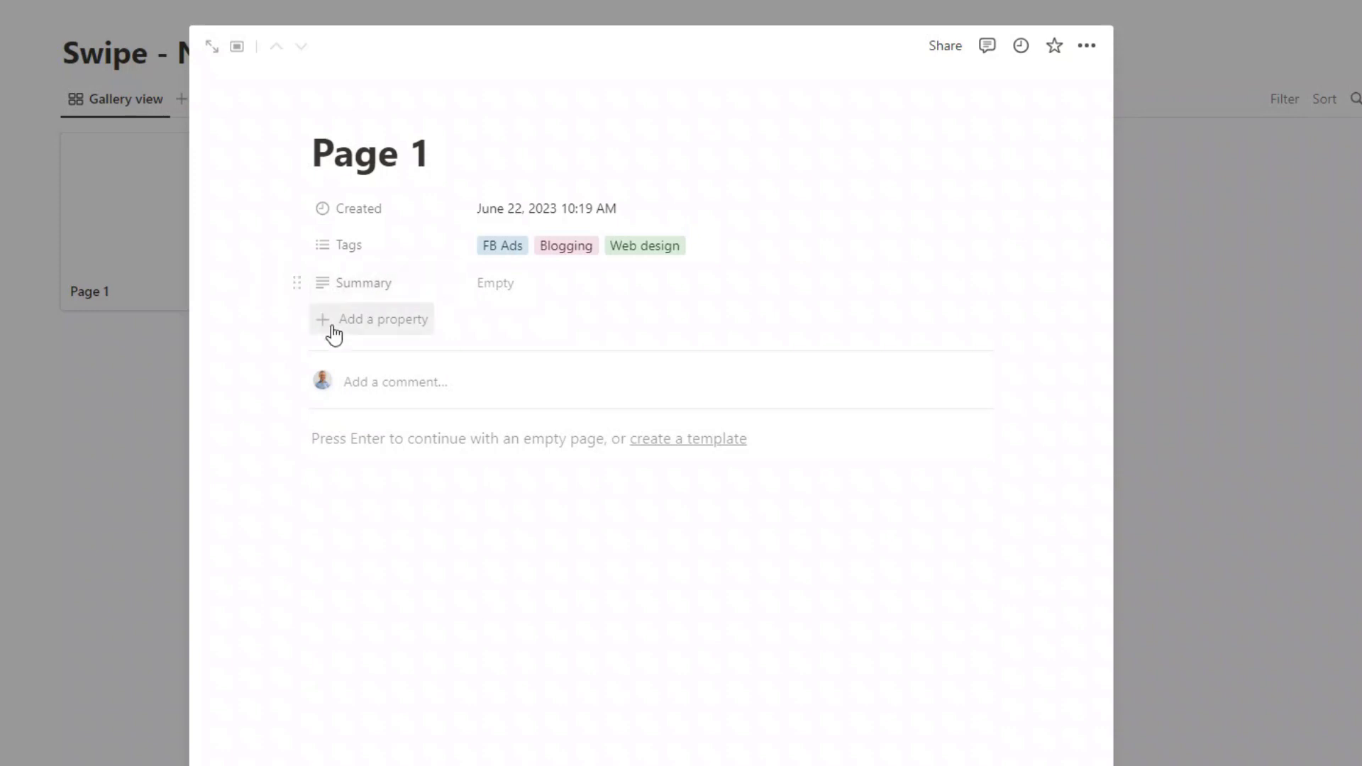
Step: Add a text property named "Company" to Page 1 and place it above Summary
{"action": "left_click", "coordinate": [368, 326]}
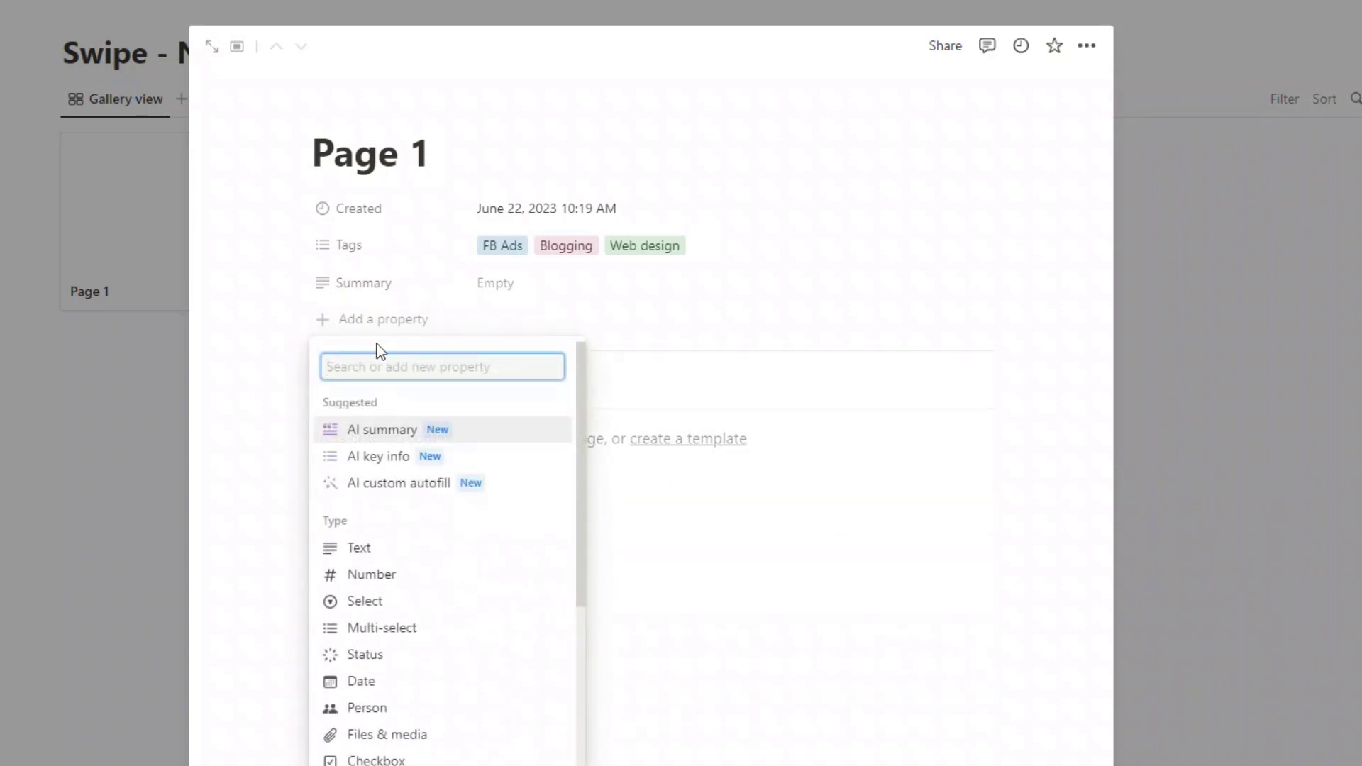
{"action": "left_click", "coordinate": [367, 549]}
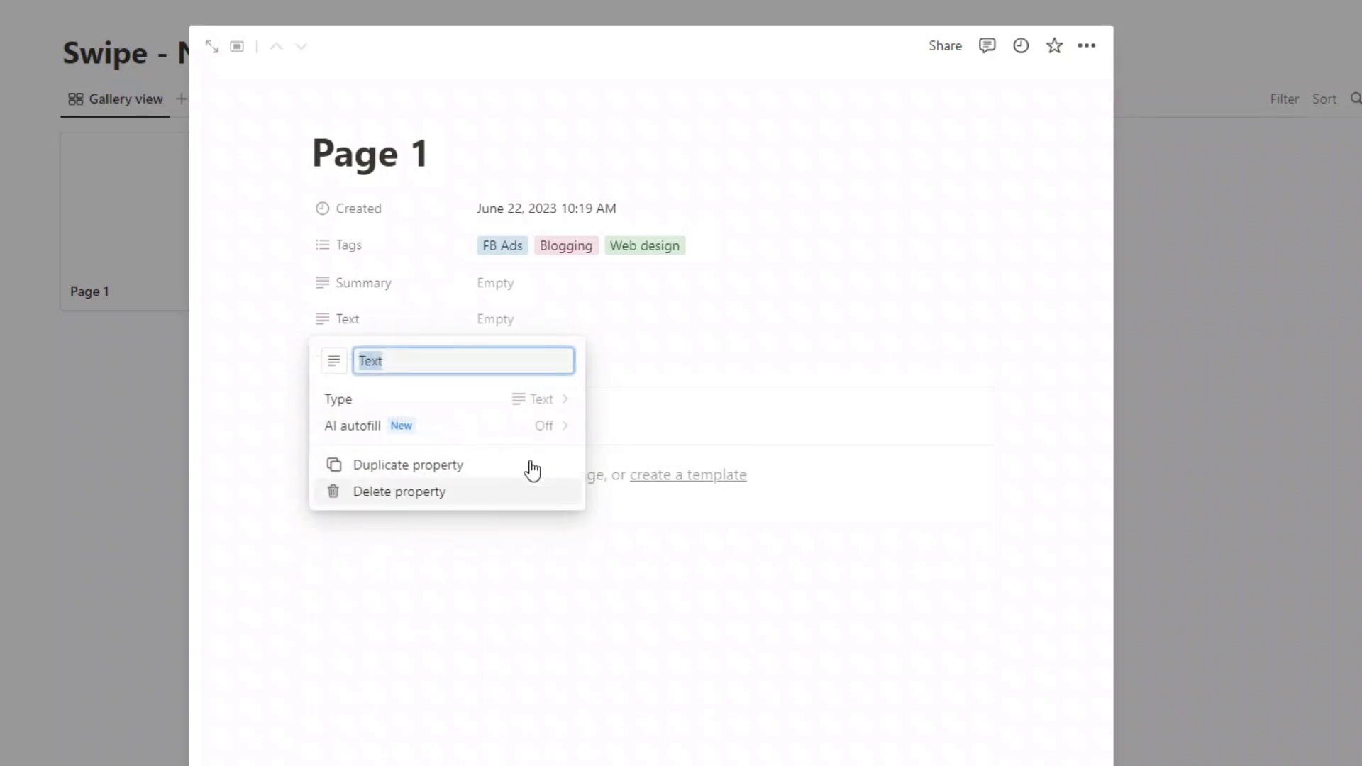
{"action": "type", "text": "Comapany"}
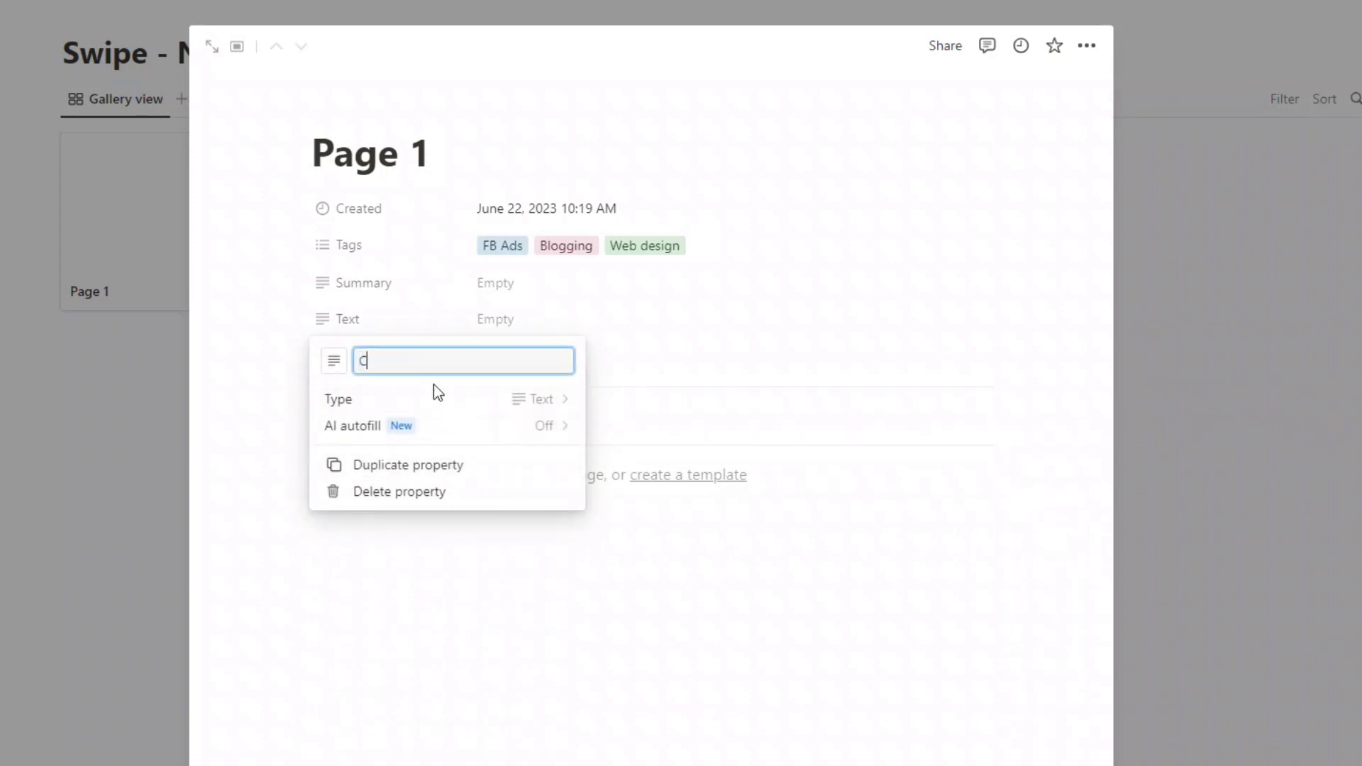
{"action": "left_click", "coordinate": [391, 362]}
{"action": "key", "text": "BackSpace"}
{"action": "key", "text": "Return"}
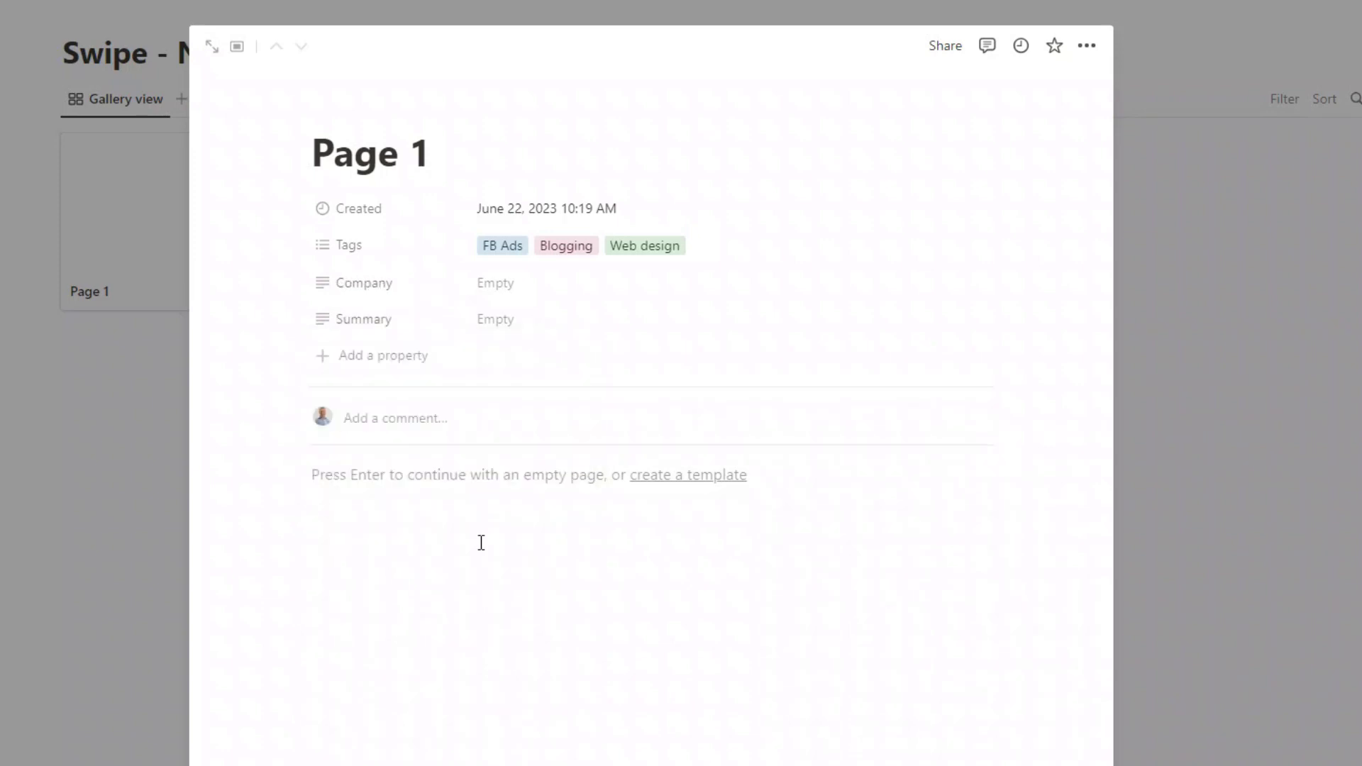
Step: Add a URL property to Page 1, keeping its default name, and close the page
{"action": "left_click", "coordinate": [381, 365]}
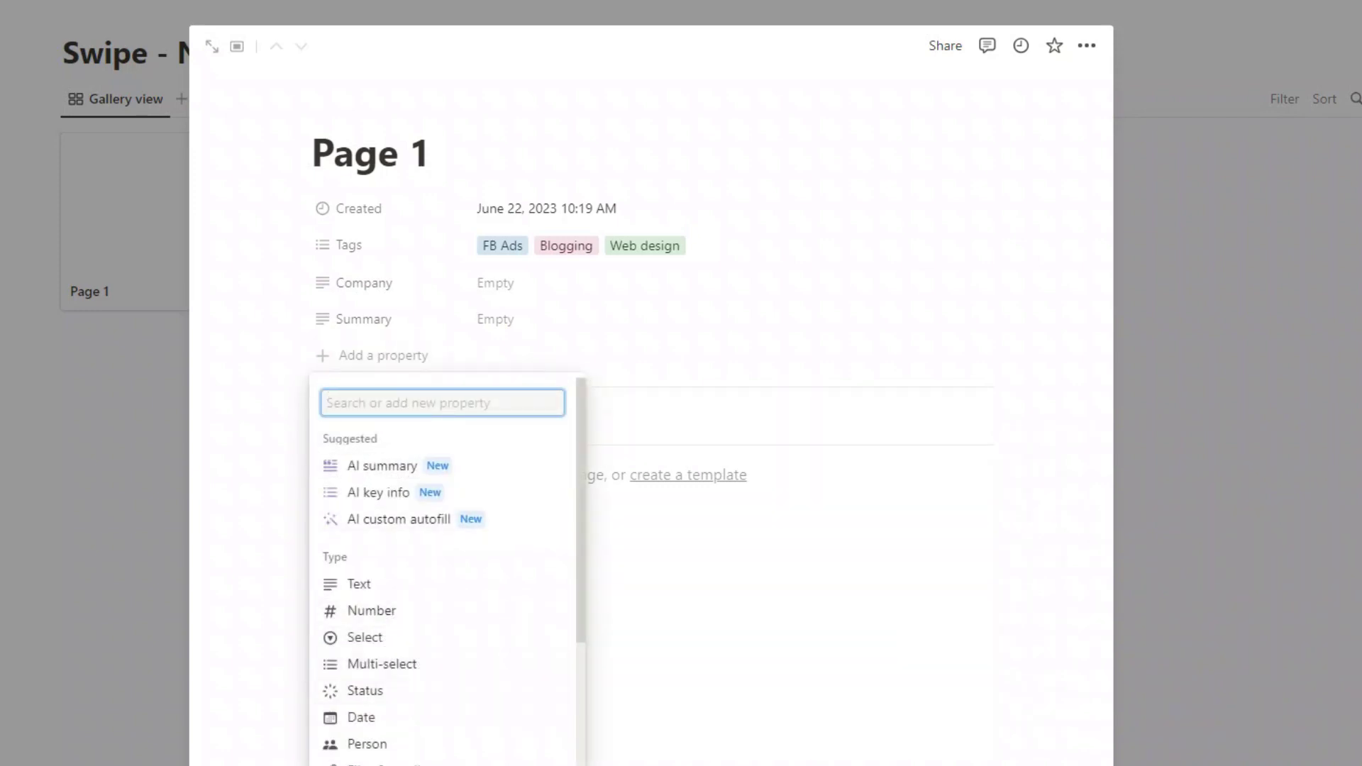
{"action": "scroll", "coordinate": [430, 732], "scroll_direction": "down", "scroll_amount": 2}
{"action": "left_click", "coordinate": [430, 732]}
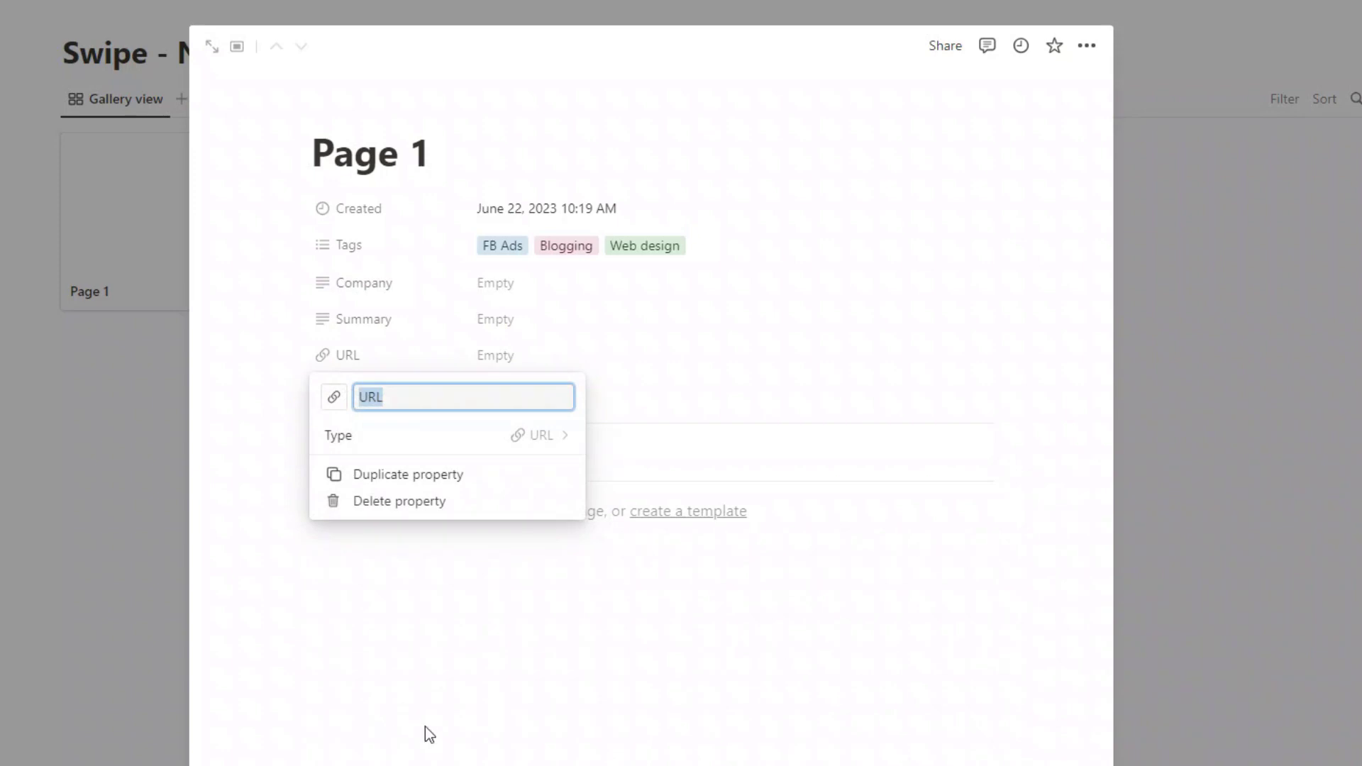
{"action": "left_click", "coordinate": [790, 566]}
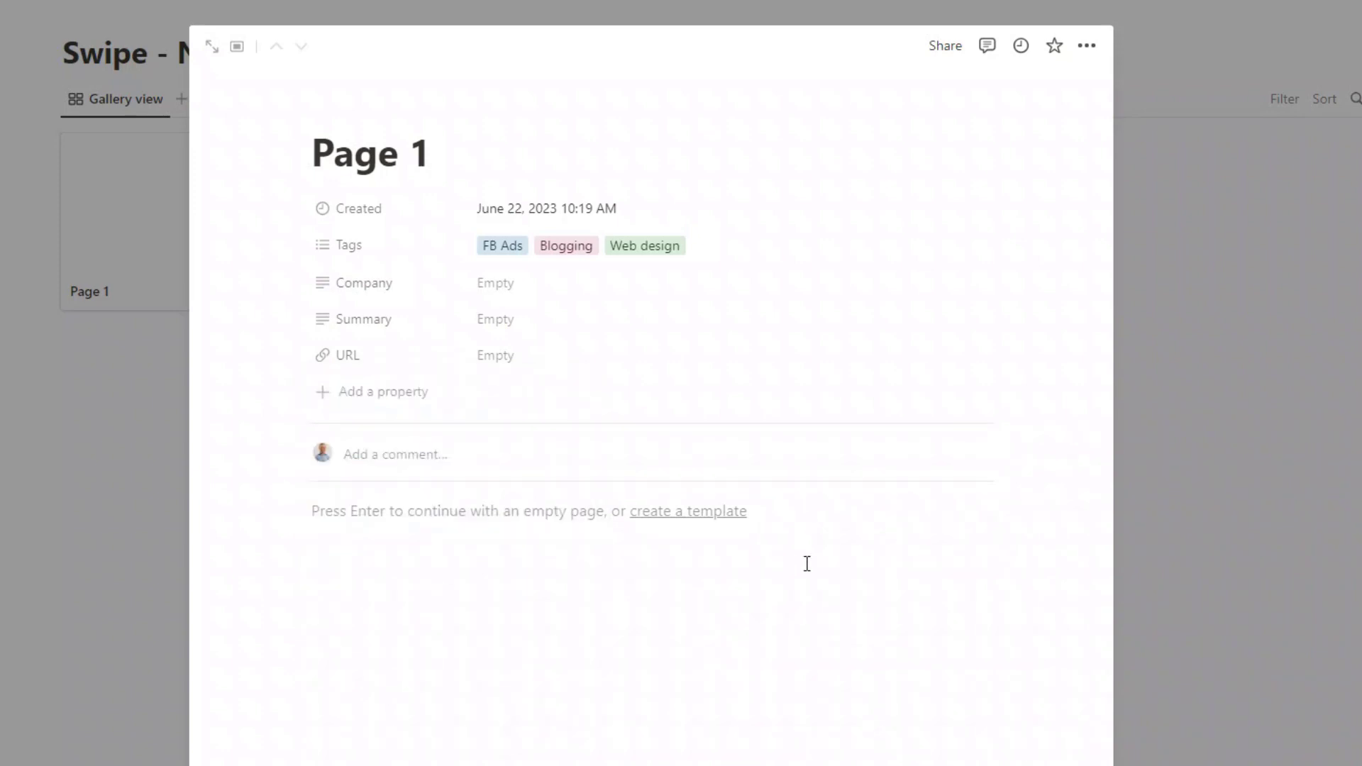
{"action": "key", "text": "Escape"}
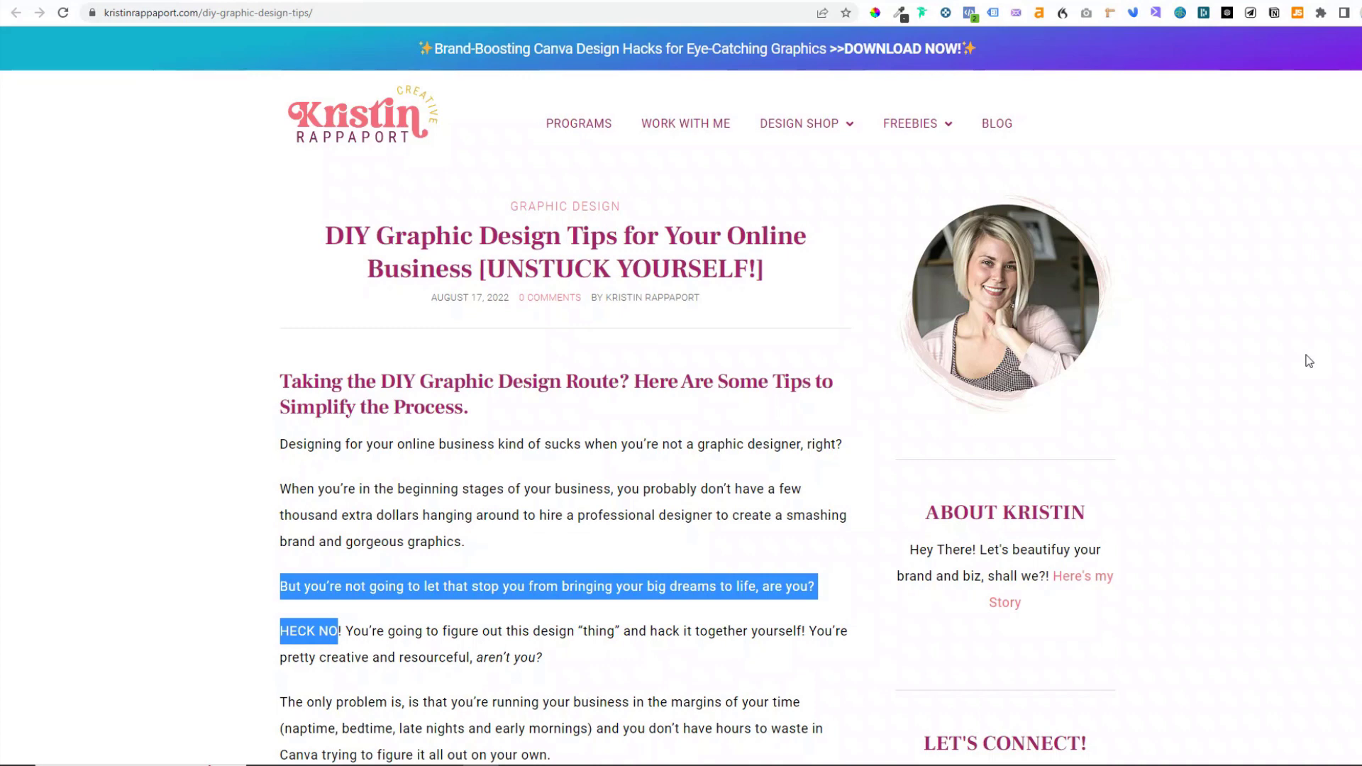
Step: Examine the short paragraphs at the start of the DIY Graphic Design Tips blog article, highlighting them one by one
{"action": "left_click", "coordinate": [841, 692]}
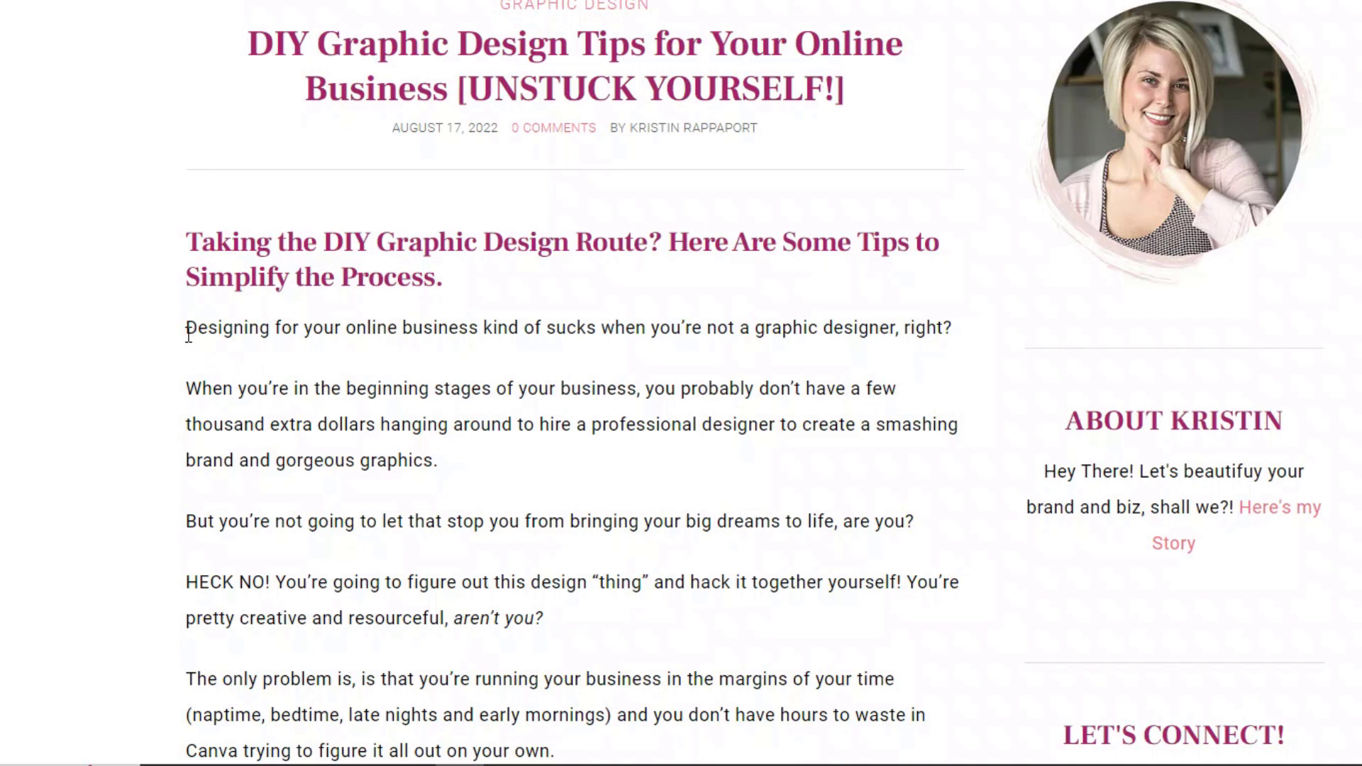
{"action": "left_click_drag", "start_coordinate": [186, 327], "coordinate": [949, 339]}
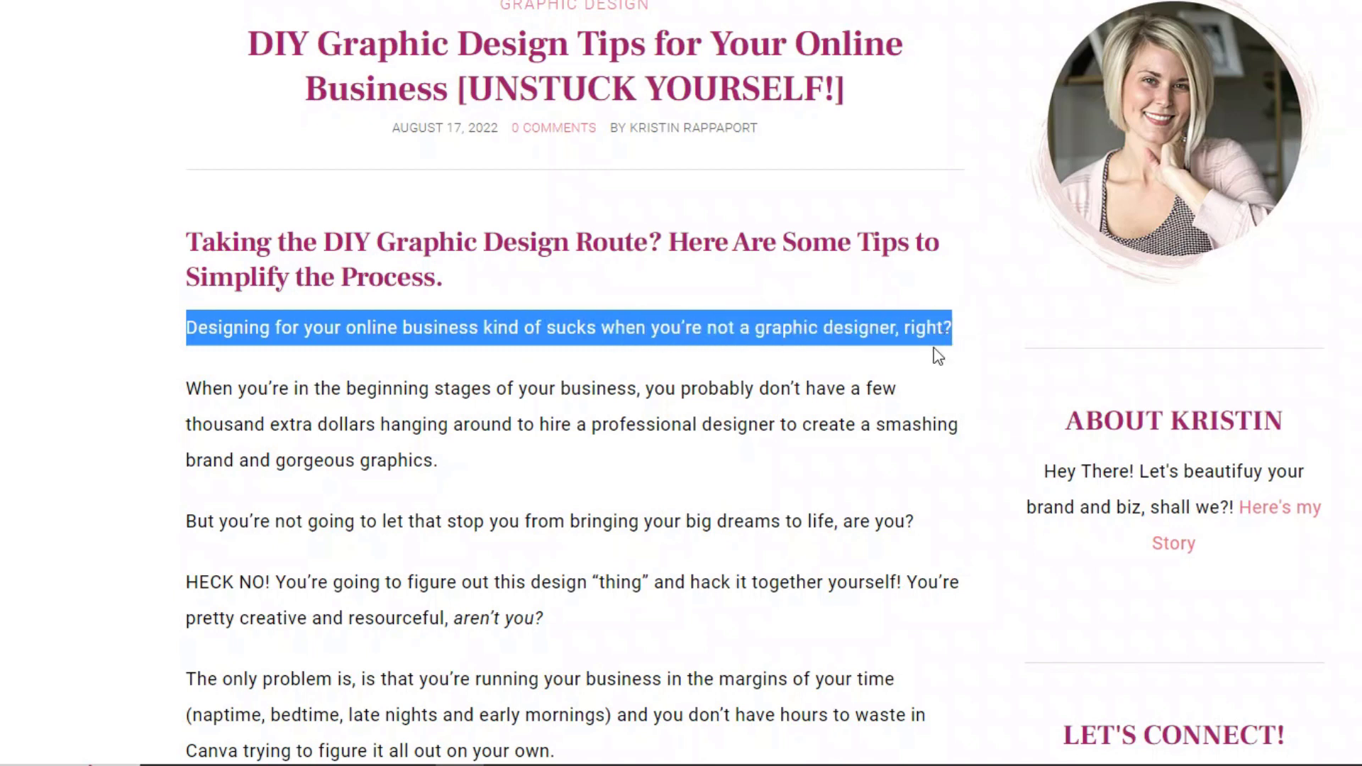
{"action": "left_click_drag", "start_coordinate": [195, 393], "coordinate": [426, 454]}
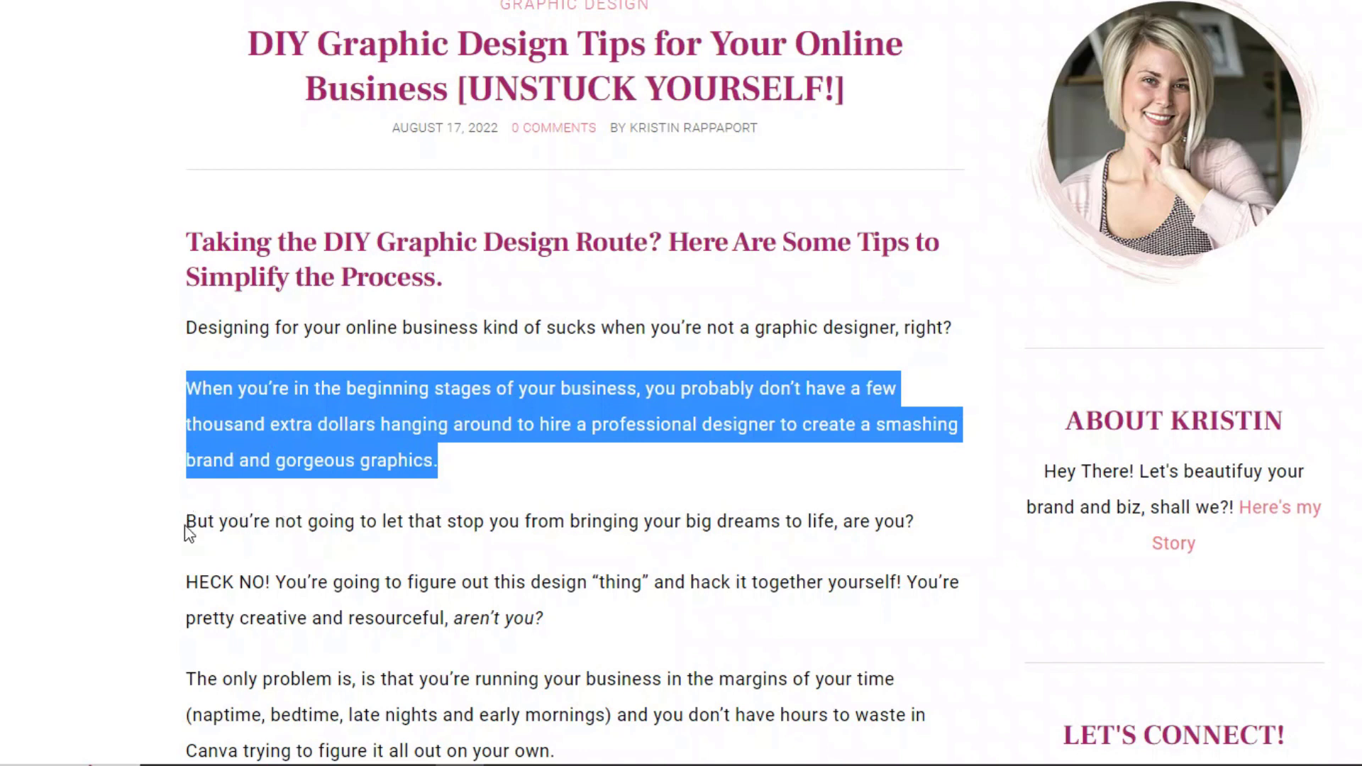
{"action": "left_click_drag", "start_coordinate": [189, 525], "coordinate": [257, 555]}
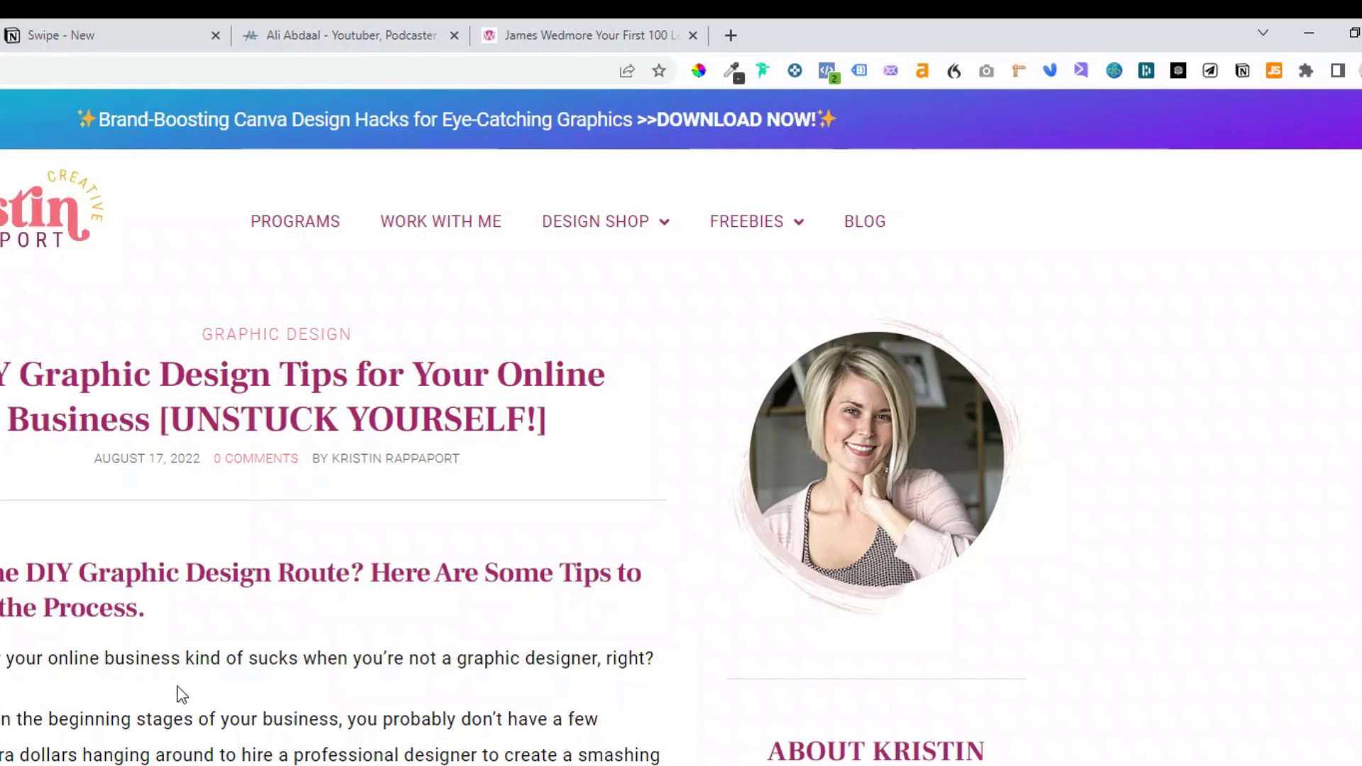
Step: Save the DIY Graphic Design Tips article to Swipe - New with the Notion web clipper and review the saved page in Notion
{"action": "left_click", "coordinate": [1241, 72]}
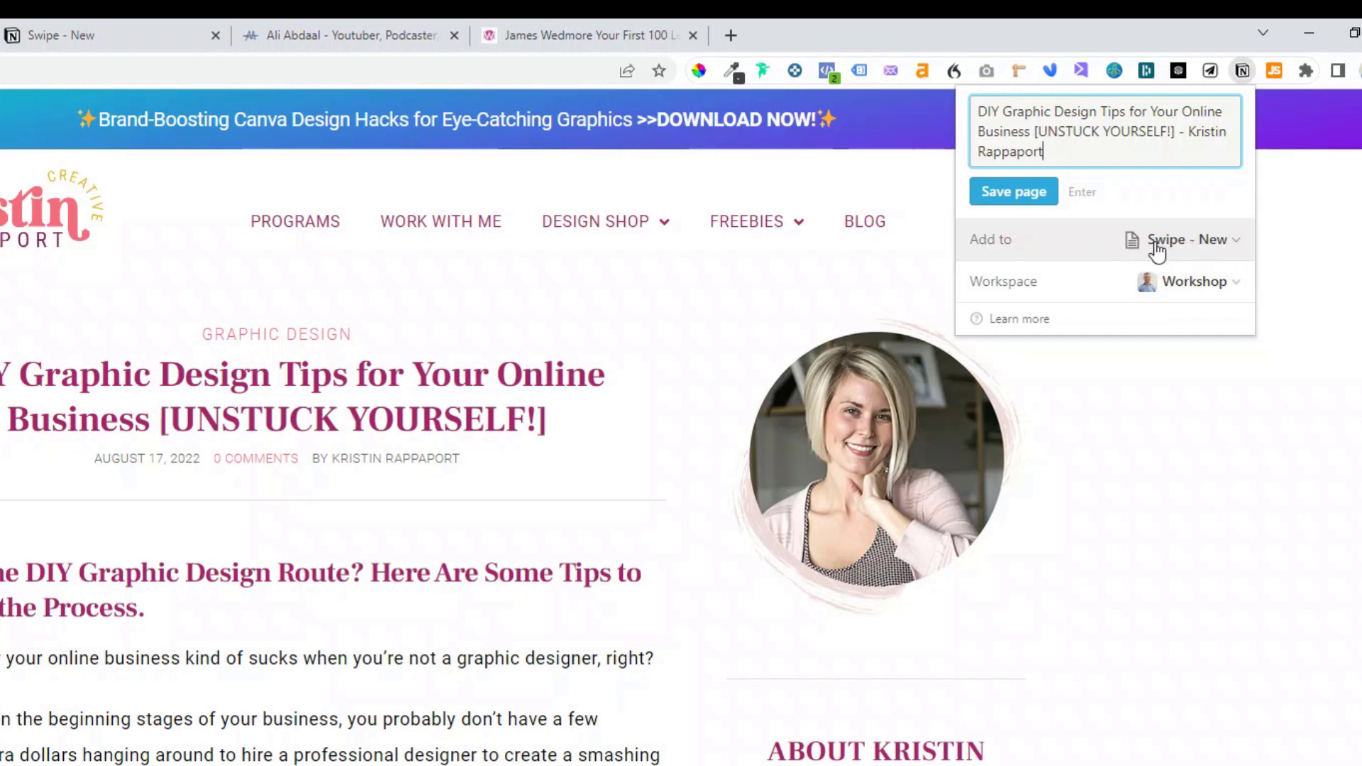
{"action": "left_click", "coordinate": [1015, 201]}
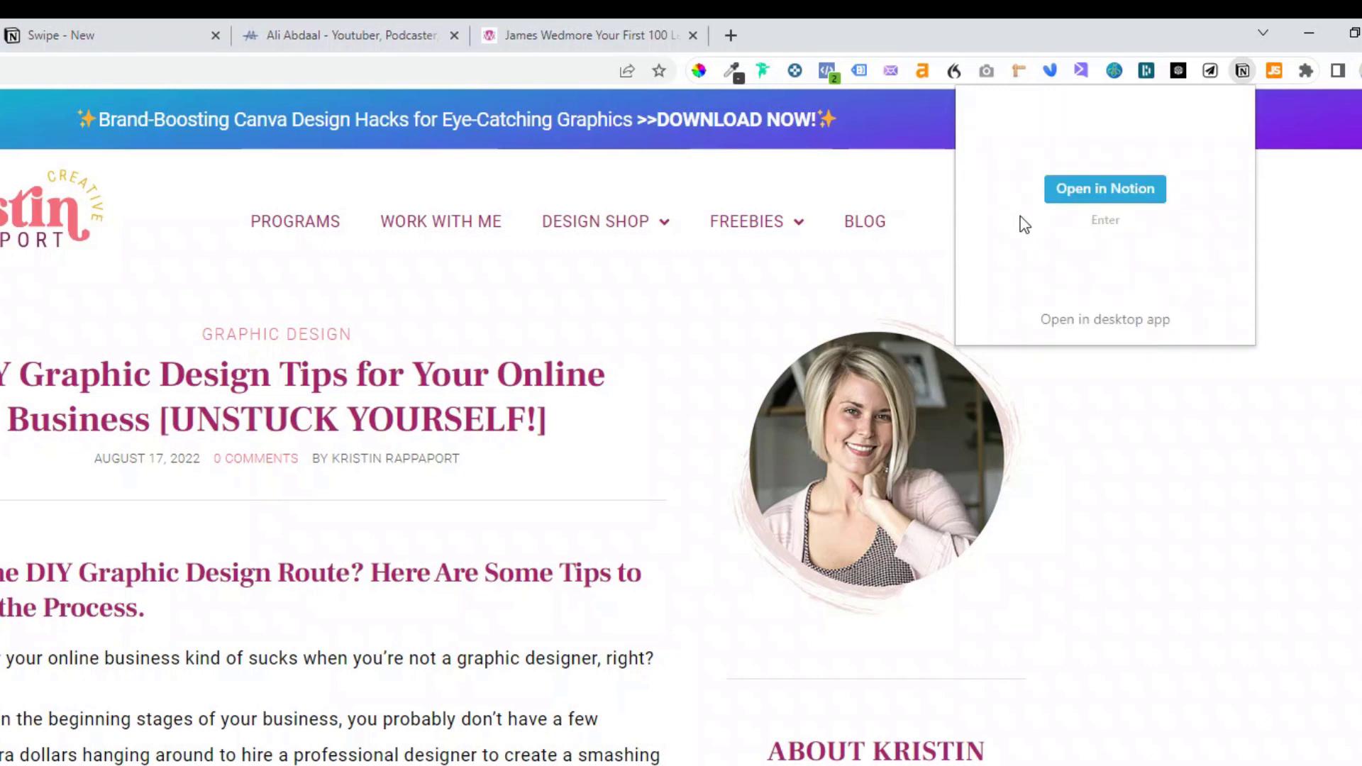
{"action": "left_click", "coordinate": [1083, 187]}
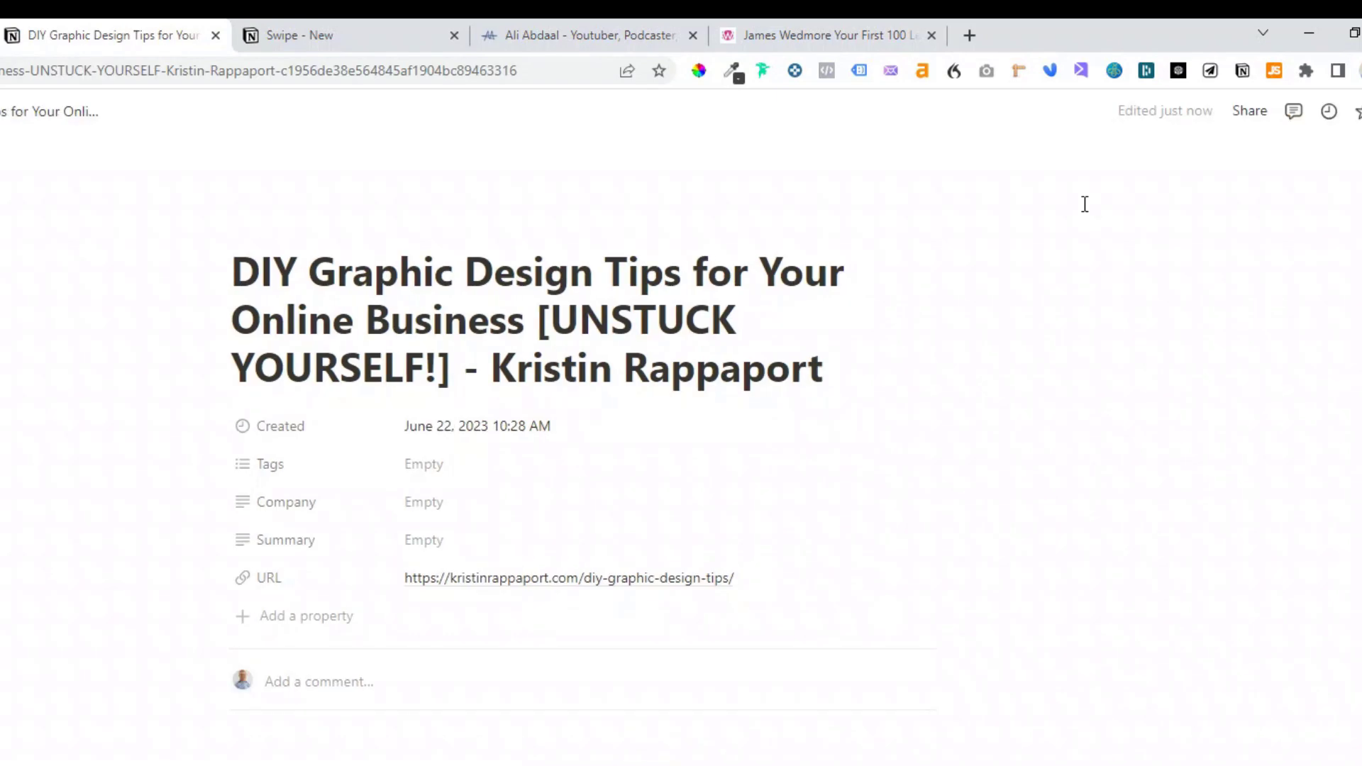
{"action": "scroll", "coordinate": [579, 451], "scroll_direction": "down", "scroll_amount": 15}
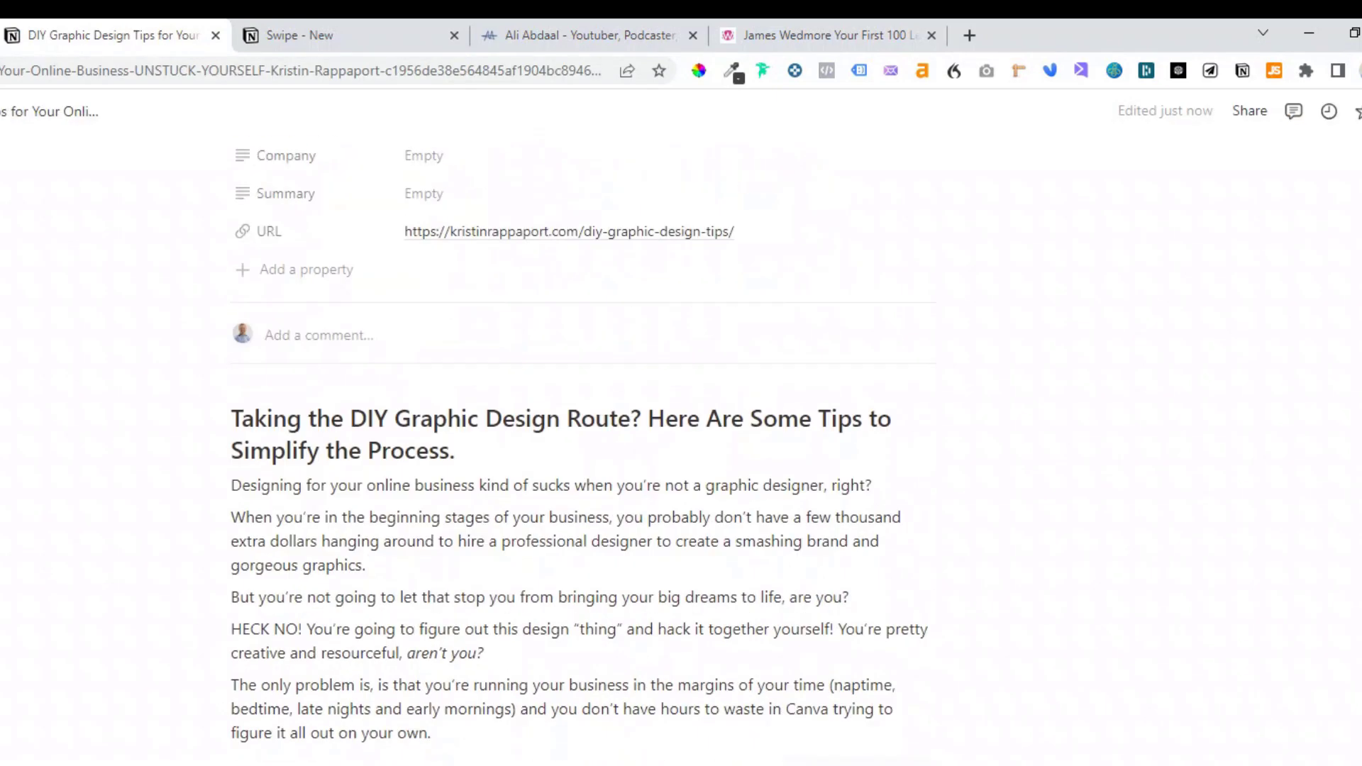
{"action": "scroll", "coordinate": [579, 451], "scroll_direction": "down", "scroll_amount": 12}
{"action": "scroll", "coordinate": [578, 450], "scroll_direction": "up", "scroll_amount": 20}
{"action": "scroll", "coordinate": [579, 450], "scroll_direction": "up", "scroll_amount": 7}
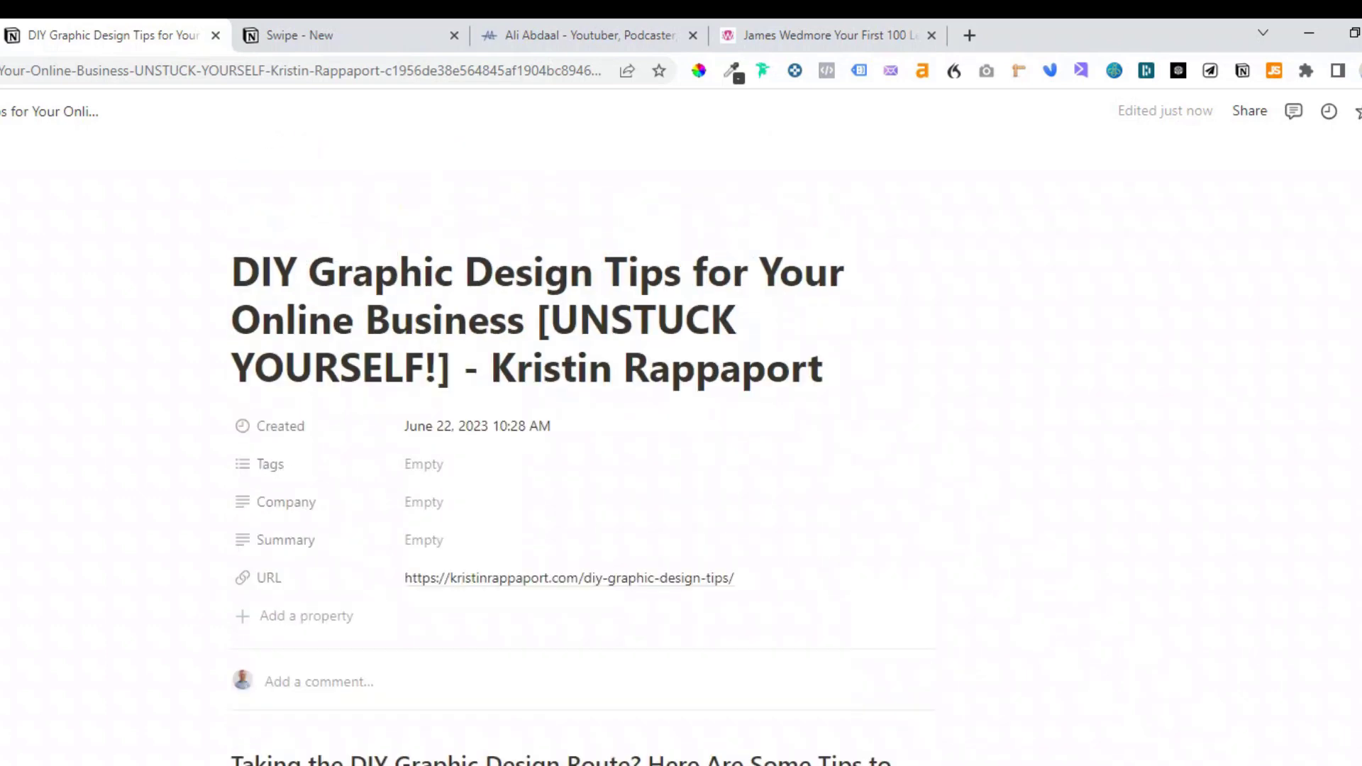
Step: Tag the saved DIY Graphic Design Tips page as Blogging
{"action": "left_click", "coordinate": [439, 470]}
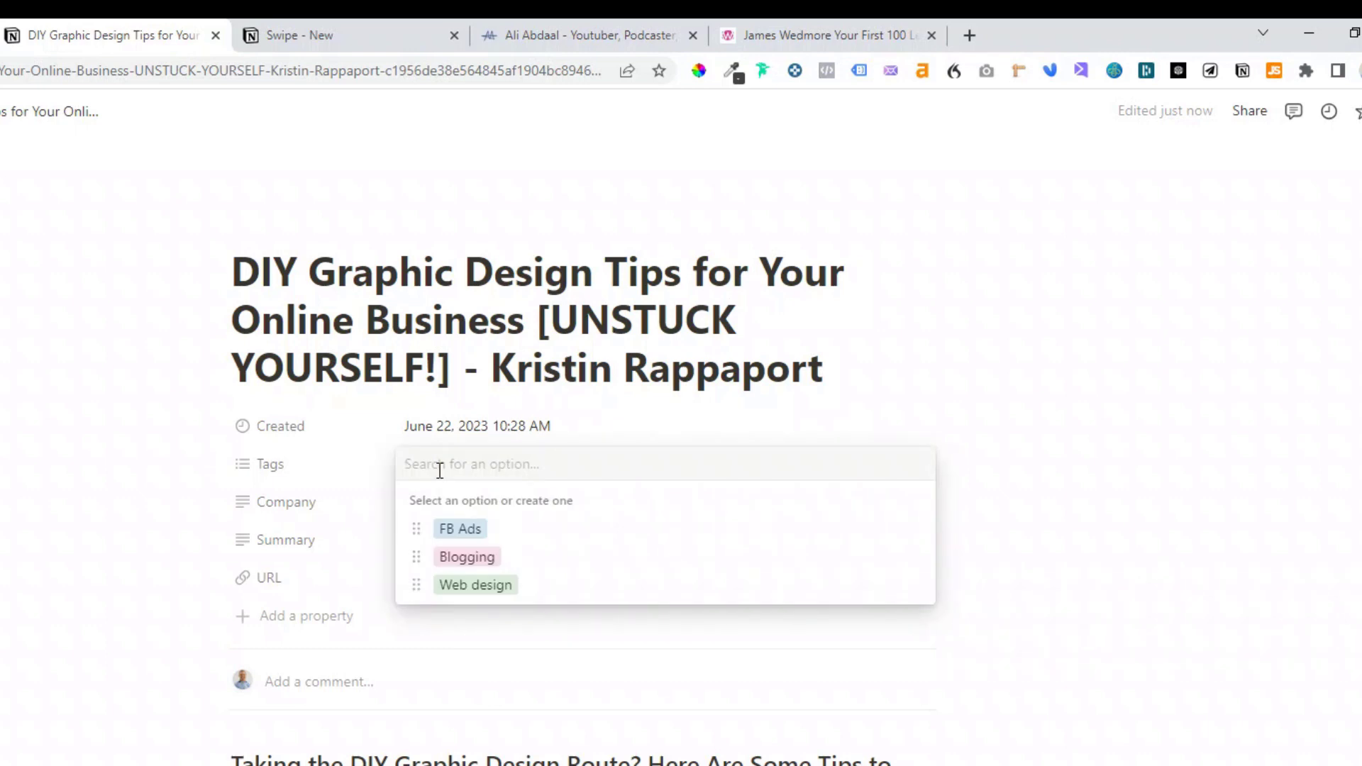
{"action": "left_click", "coordinate": [468, 559]}
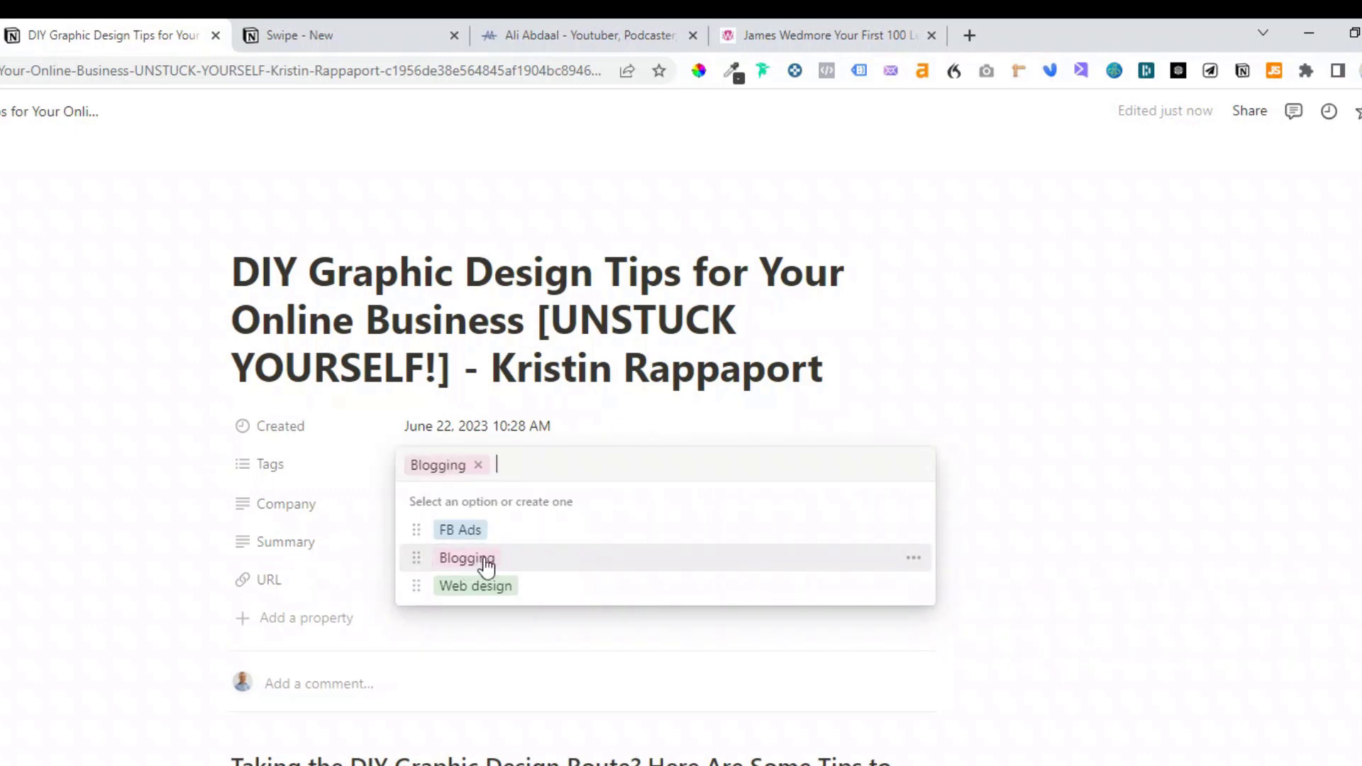
{"action": "left_click", "coordinate": [1070, 674]}
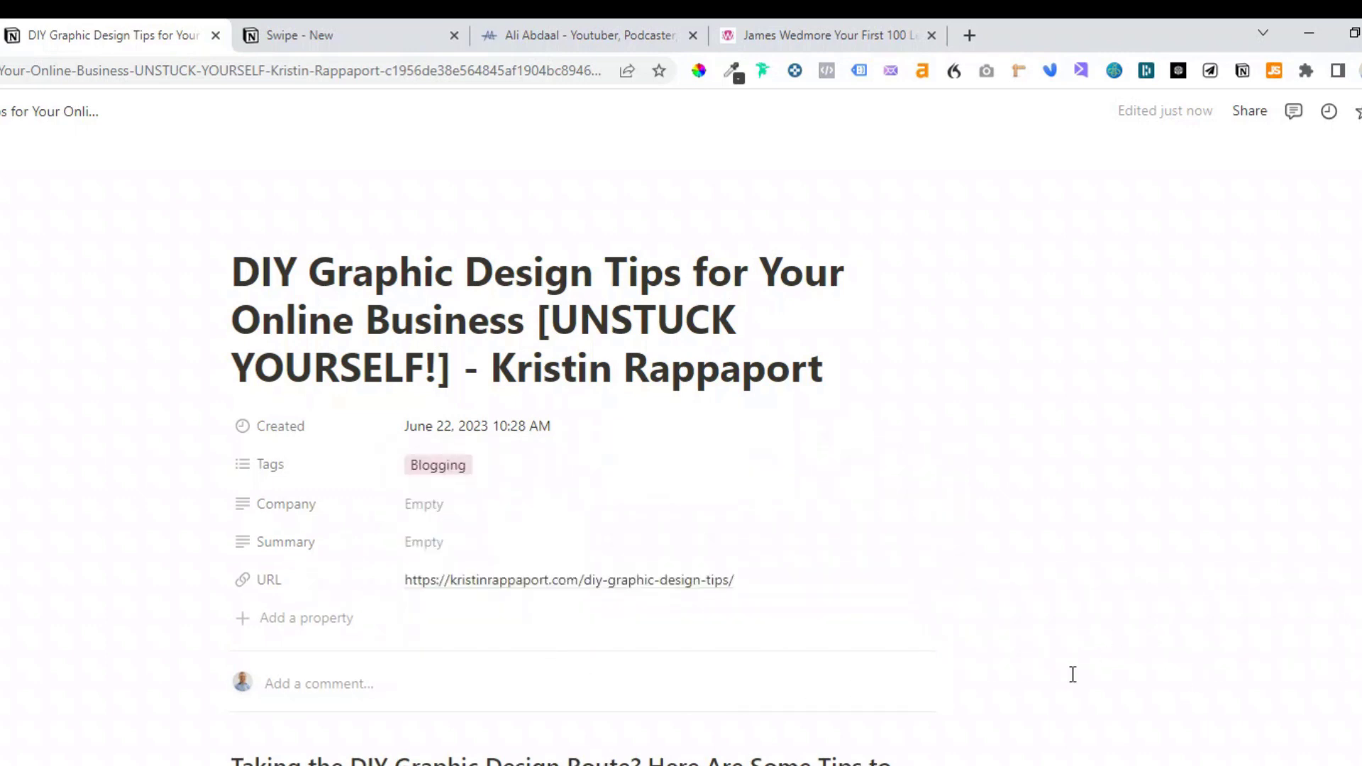
Step: Fill in the Company property of the saved article page with the blog owner's full name, correctly capitalised
{"action": "left_click", "coordinate": [452, 525]}
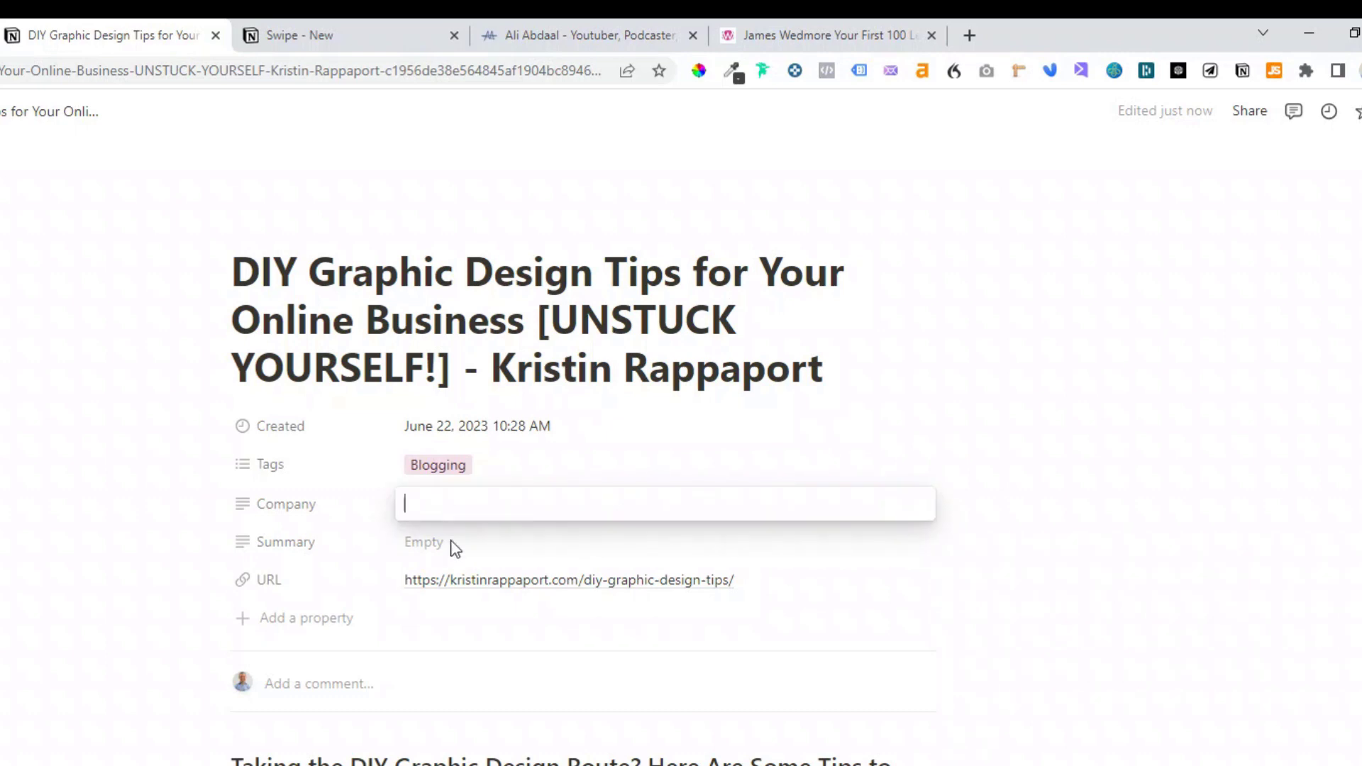
{"action": "type", "text": "Kristin rappaport"}
{"action": "key", "text": "ctrl+Left"}
{"action": "key", "text": "Delete"}
{"action": "type", "text": "R"}
{"action": "key", "text": "Return"}
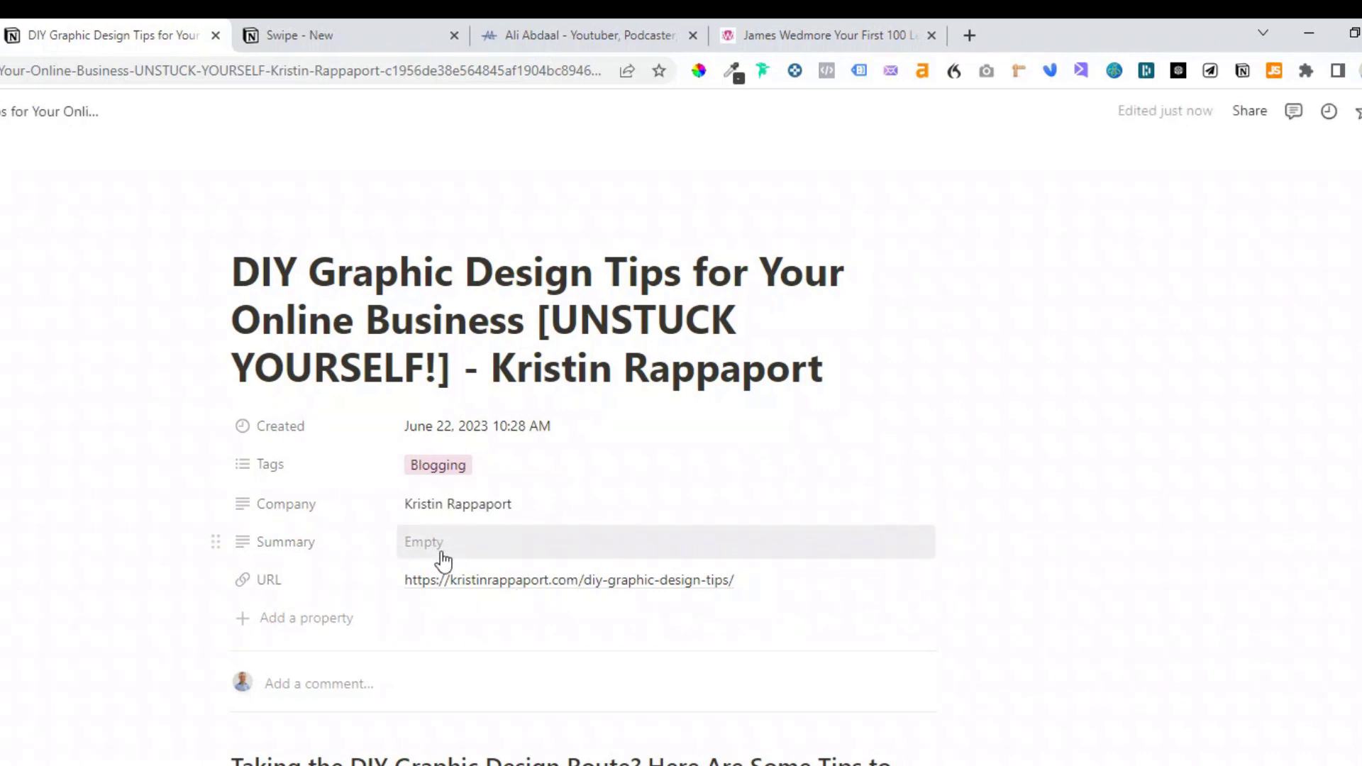
Step: Enter "Good introduction to blog" as the saved article page's Summary
{"action": "left_click", "coordinate": [445, 550]}
{"action": "type", "text": "Good introduction to blog"}
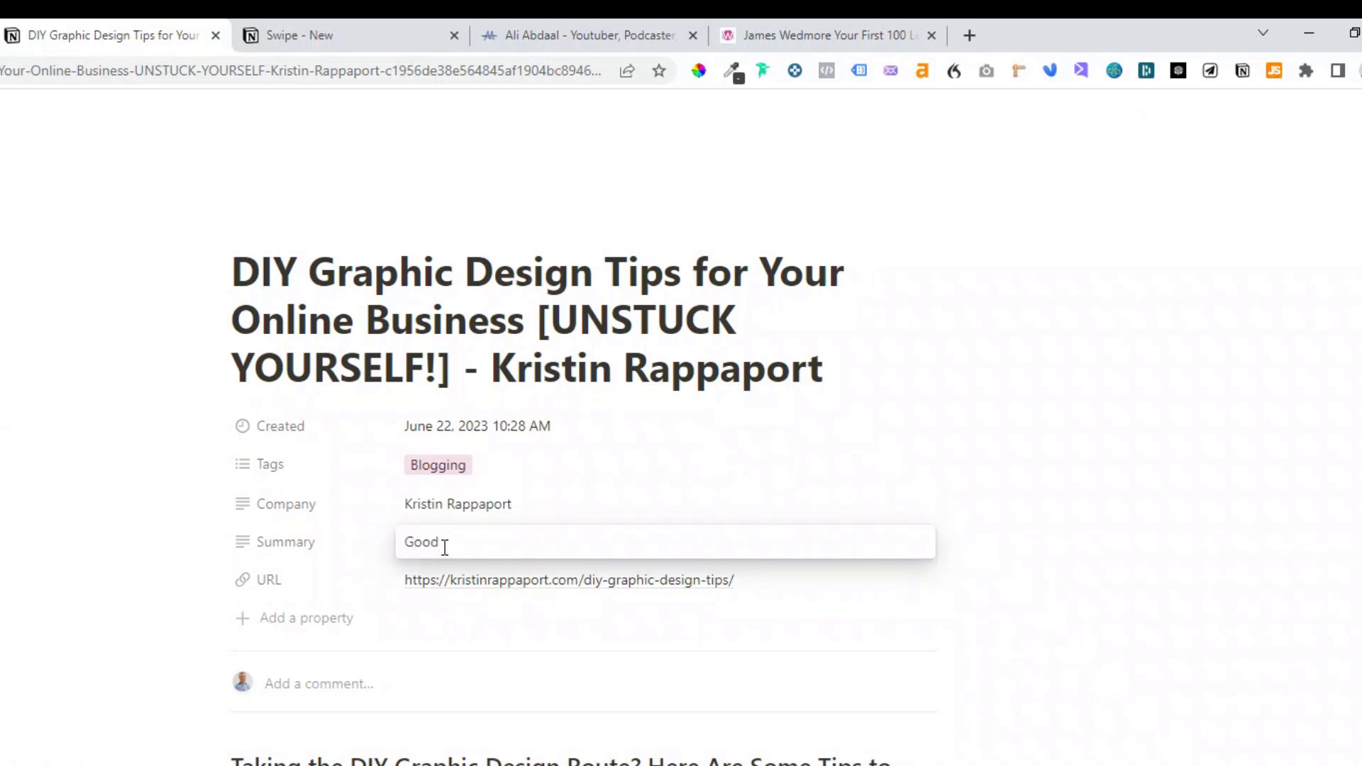
{"action": "left_click", "coordinate": [916, 630]}
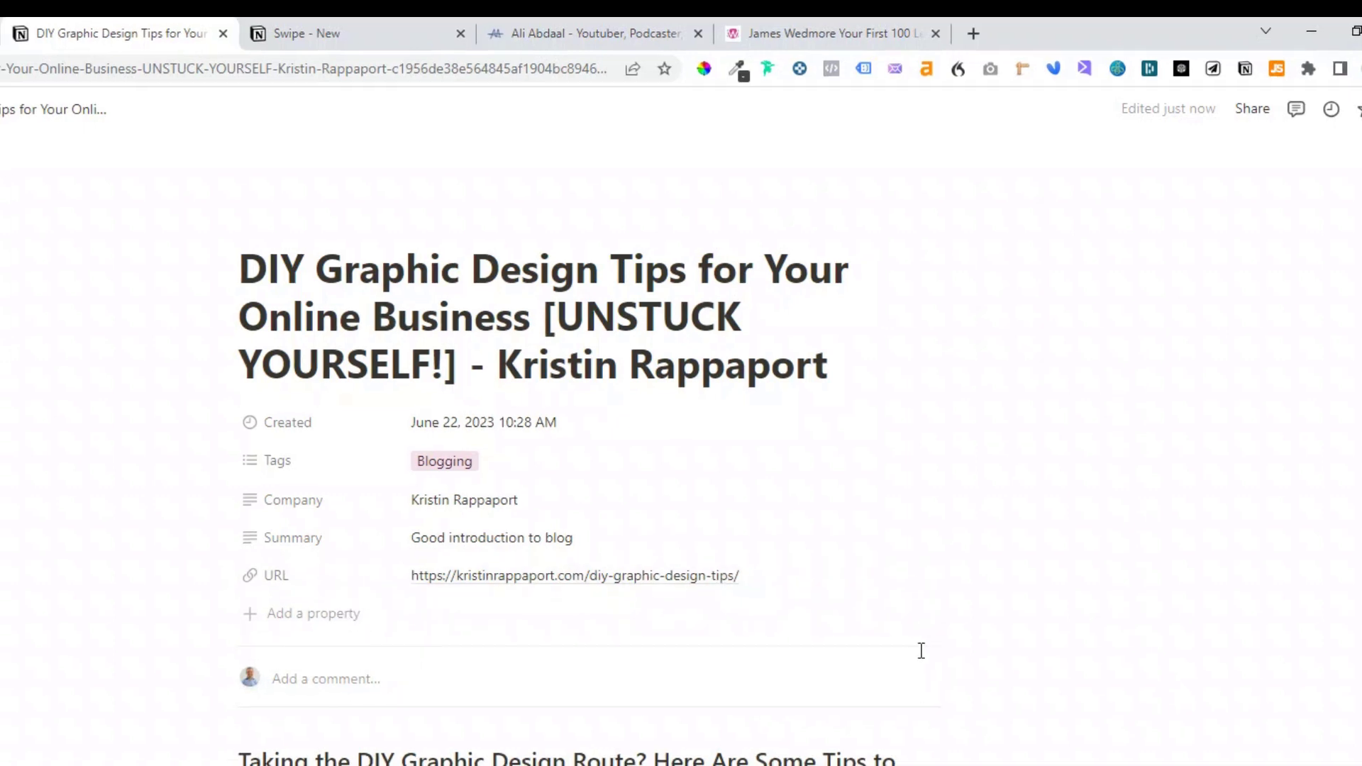
Step: Open the DIY Graphic Design Tips card from the Swipe - New gallery, examine its clipped text and images, and close it
{"action": "left_click", "coordinate": [73, 52]}
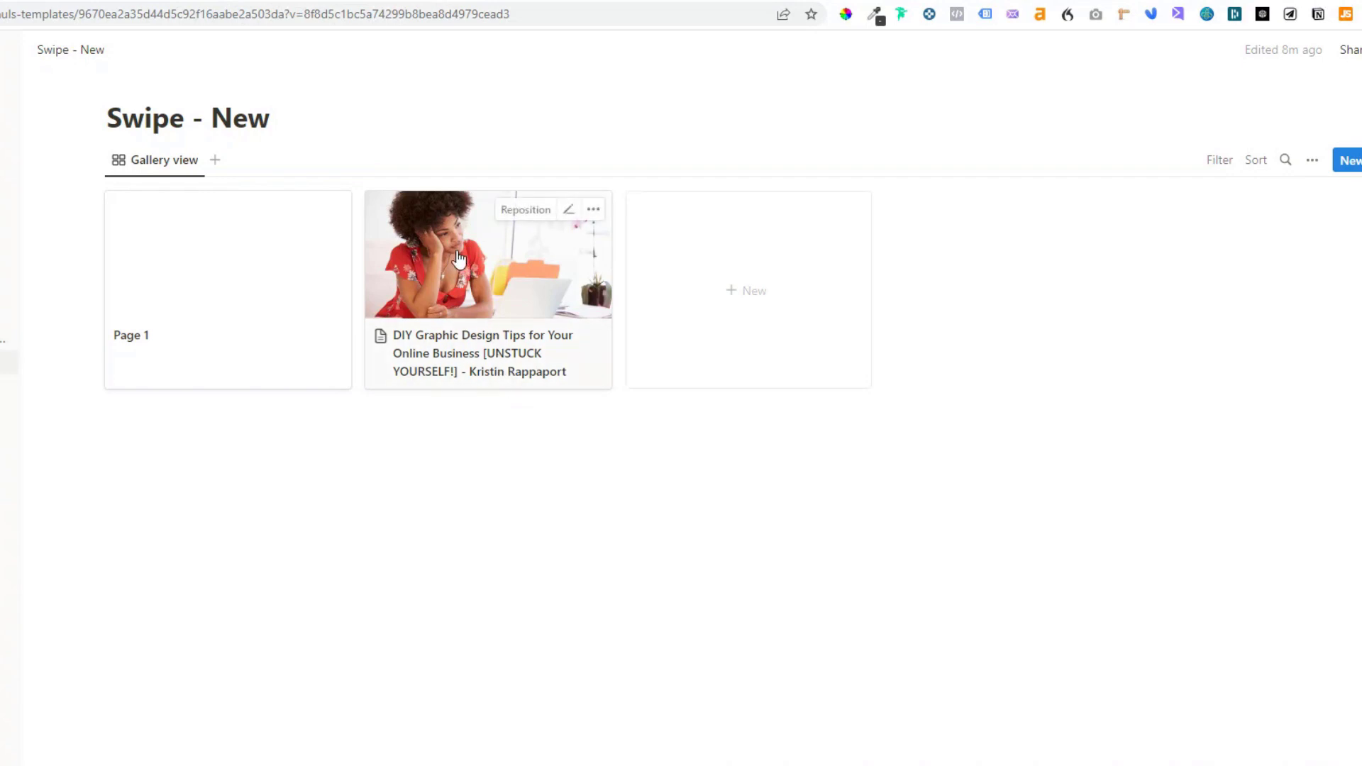
{"action": "left_click", "coordinate": [480, 286]}
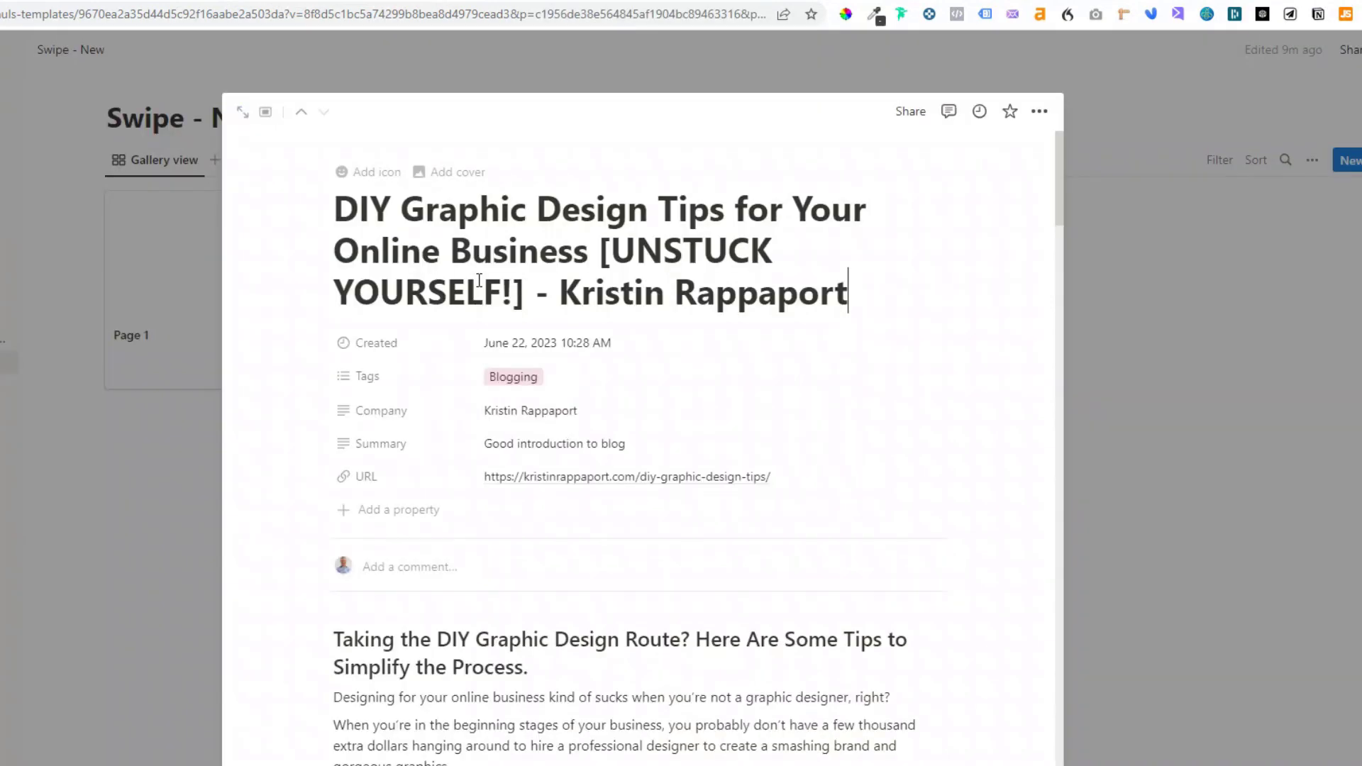
{"action": "scroll", "coordinate": [768, 527], "scroll_direction": "down", "scroll_amount": 5}
{"action": "scroll", "coordinate": [768, 527], "scroll_direction": "down", "scroll_amount": 15}
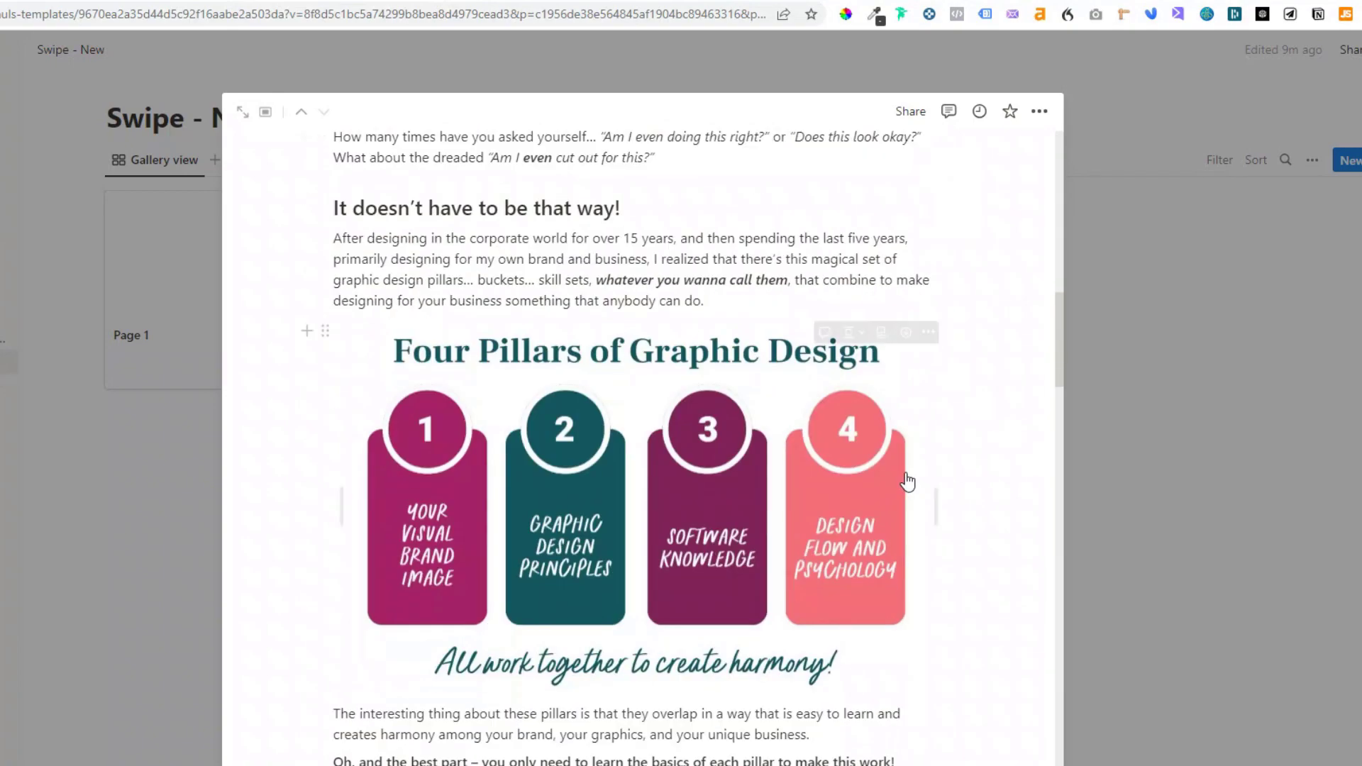
{"action": "scroll", "coordinate": [944, 536], "scroll_direction": "down", "scroll_amount": 3}
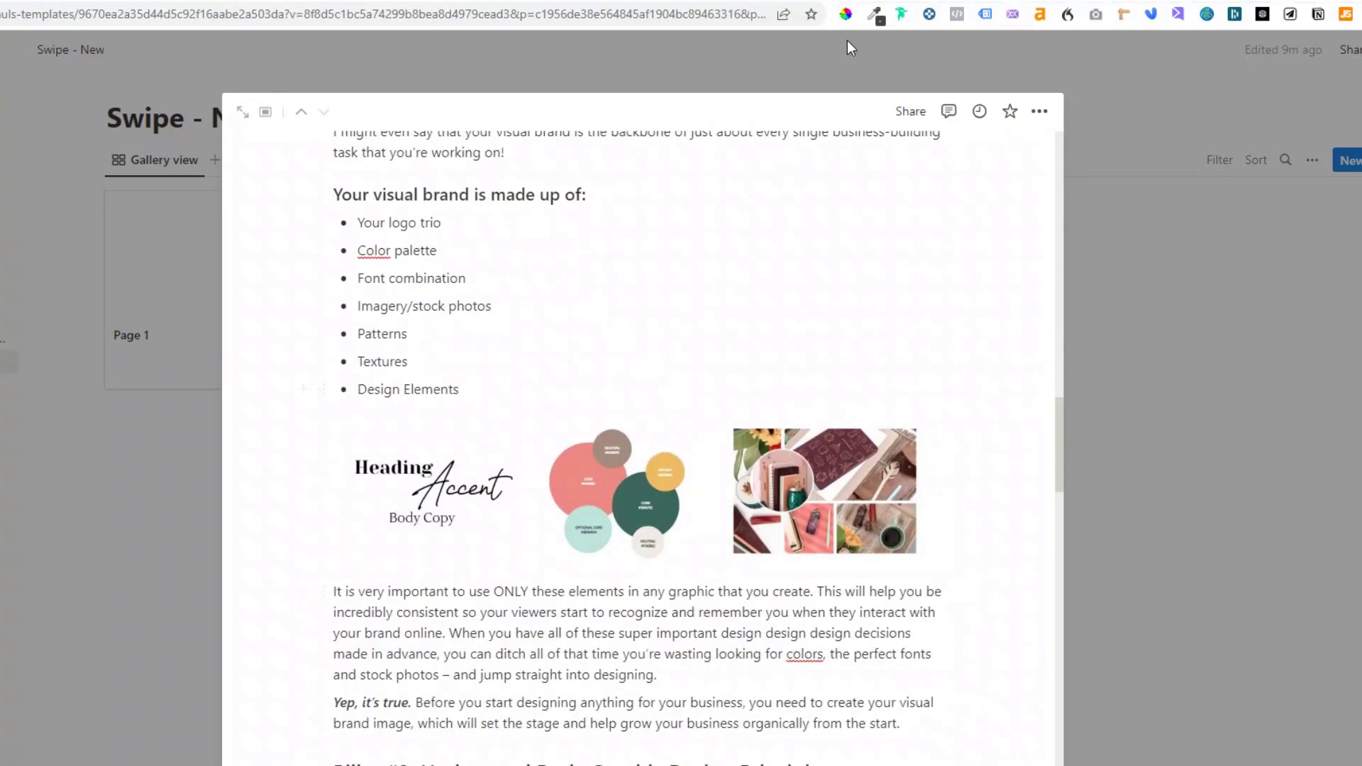
{"action": "left_click_drag", "start_coordinate": [1061, 449], "coordinate": [1049, 168]}
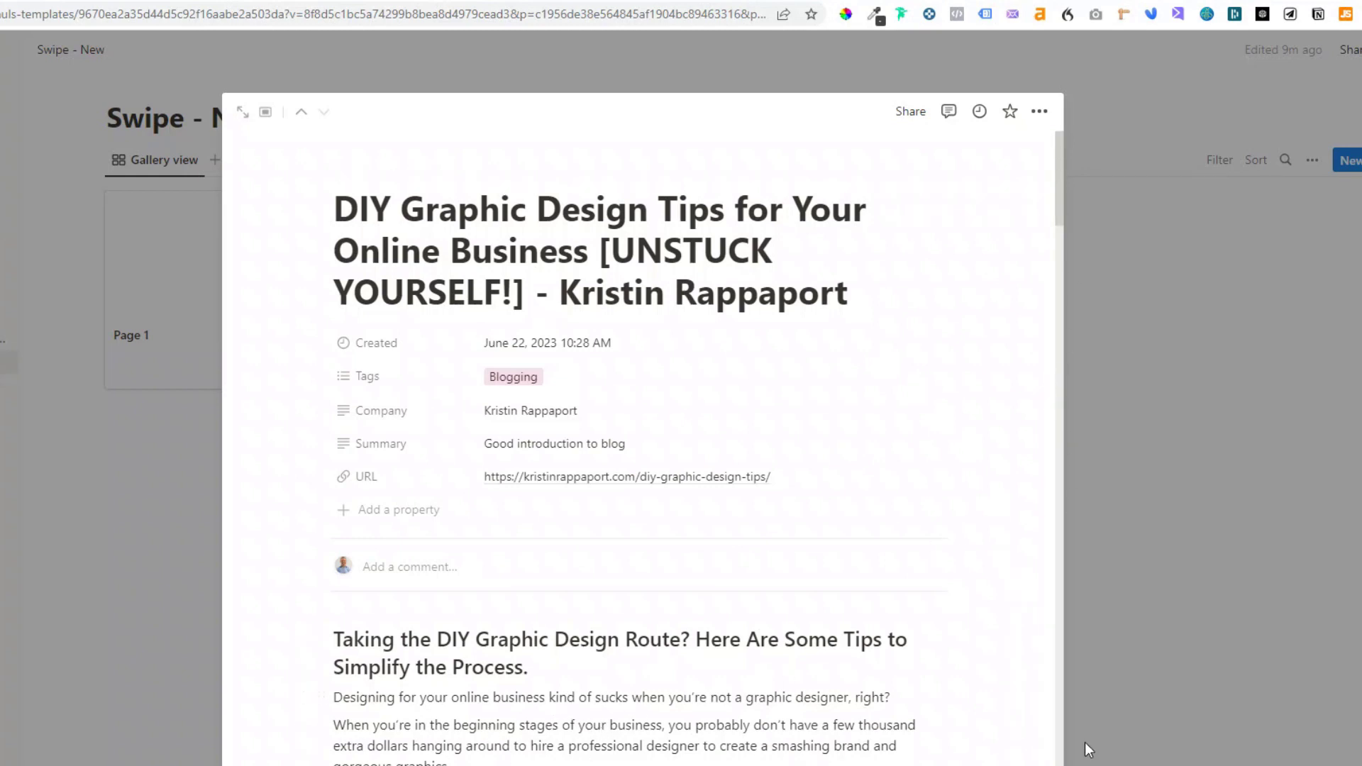
{"action": "left_click", "coordinate": [1155, 738]}
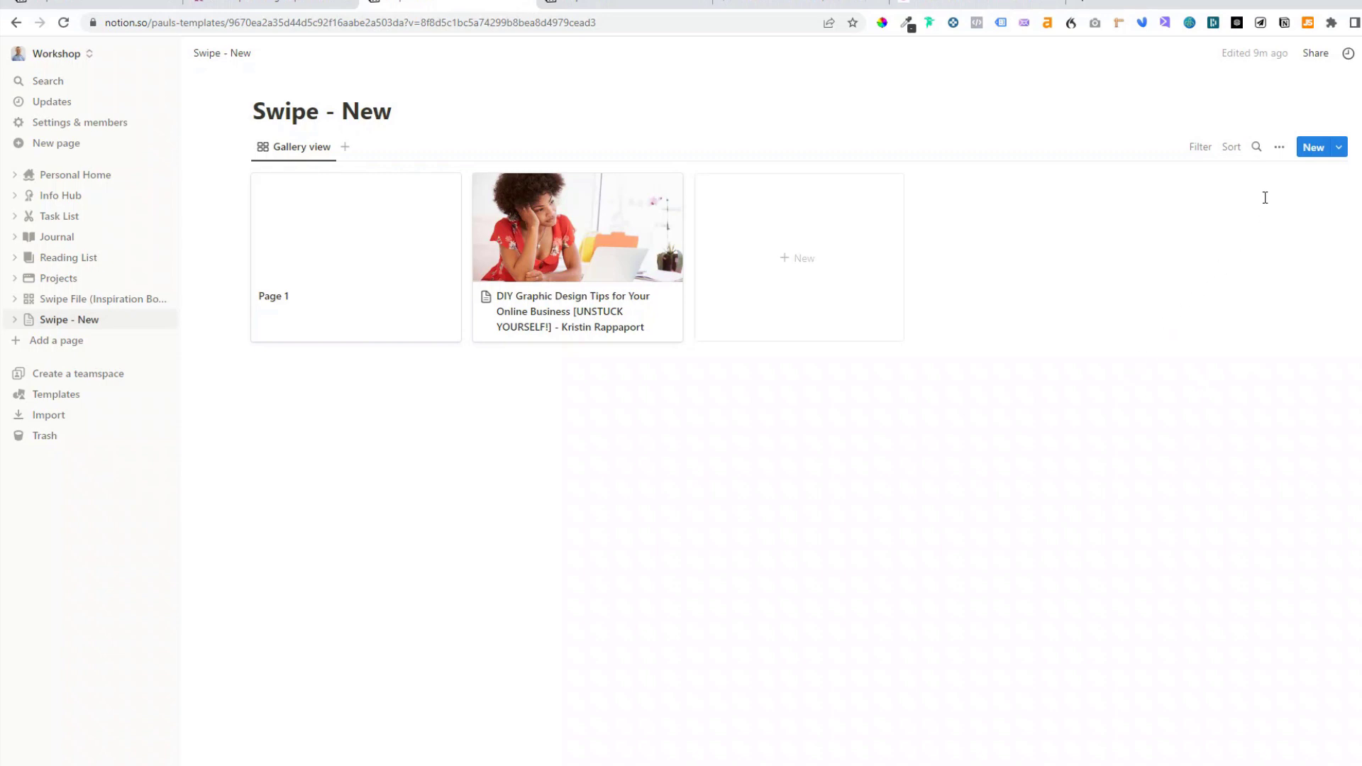
Step: Set the gallery view's card size to Large
{"action": "left_click", "coordinate": [1278, 152]}
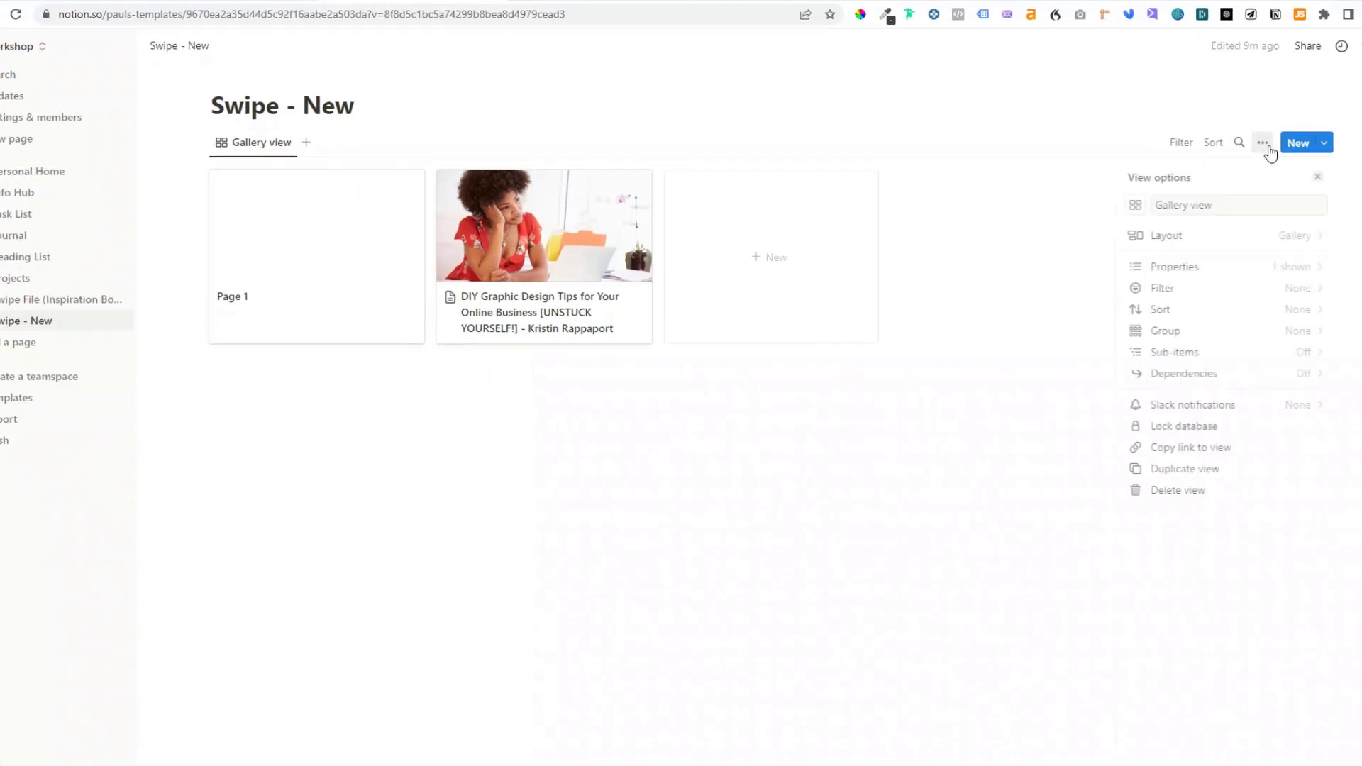
{"action": "left_click", "coordinate": [1204, 227]}
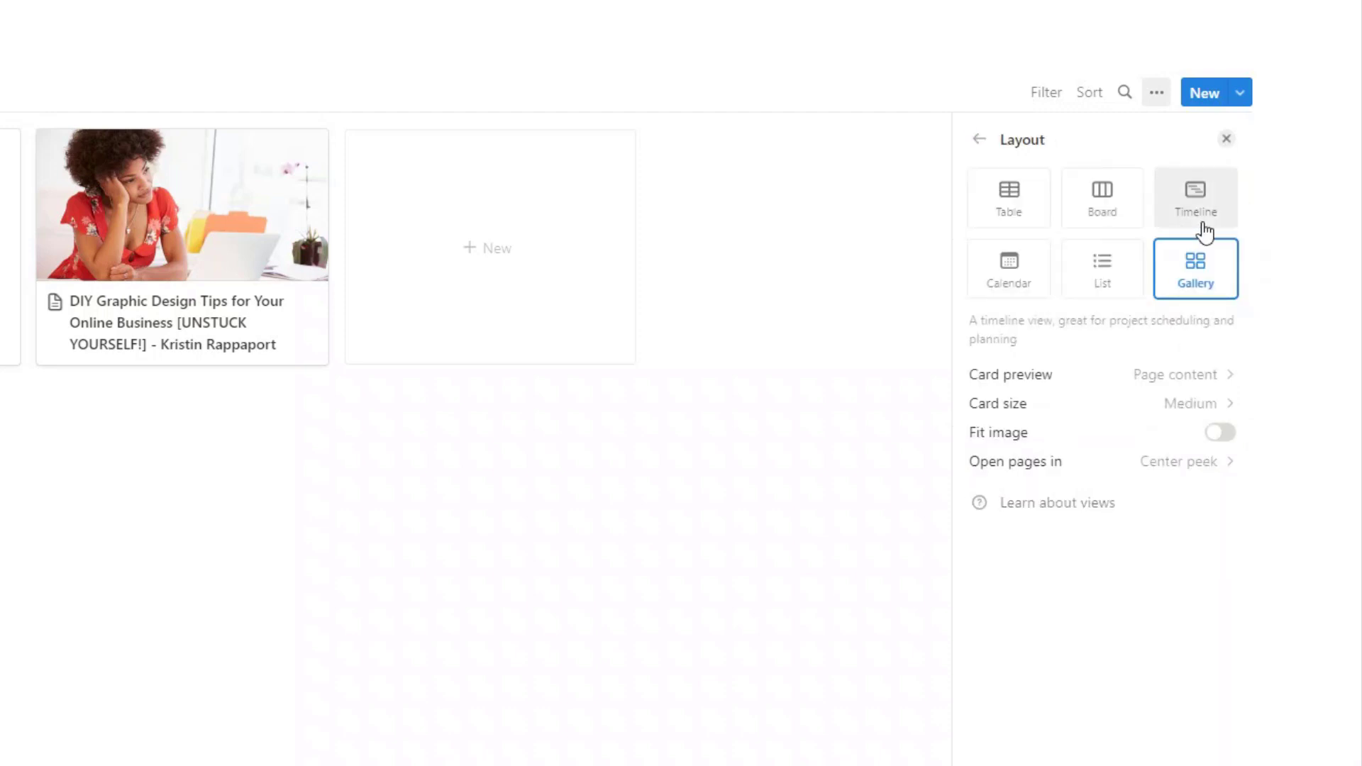
{"action": "left_click", "coordinate": [1186, 406]}
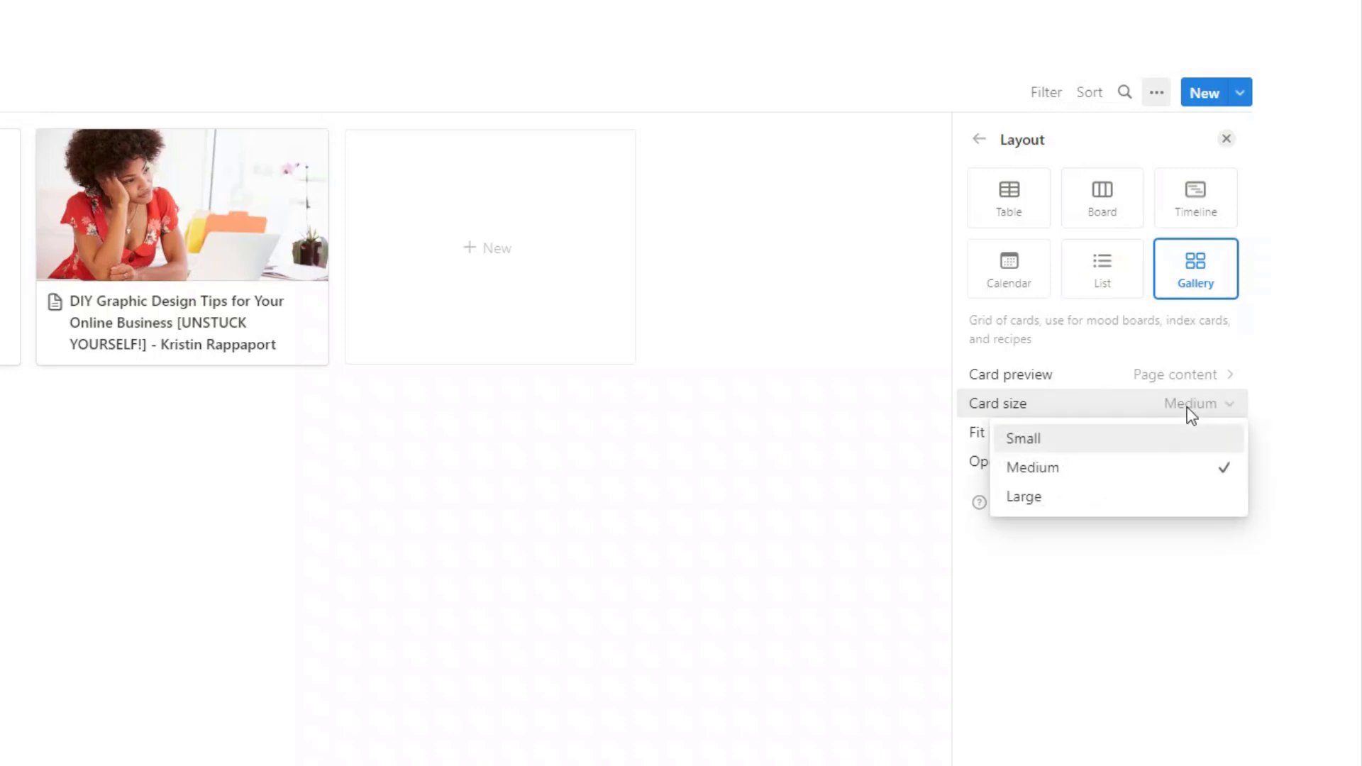
{"action": "left_click", "coordinate": [1153, 505]}
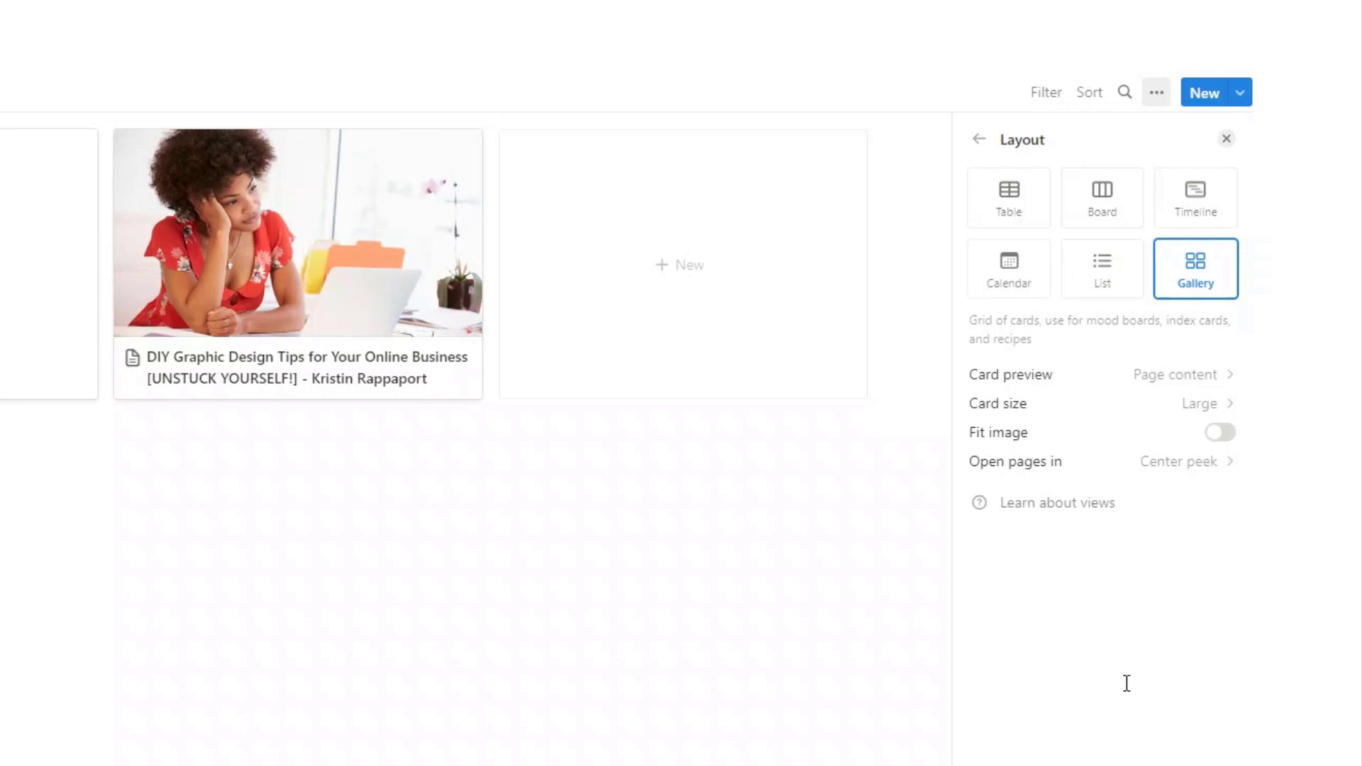
{"action": "left_click", "coordinate": [719, 625]}
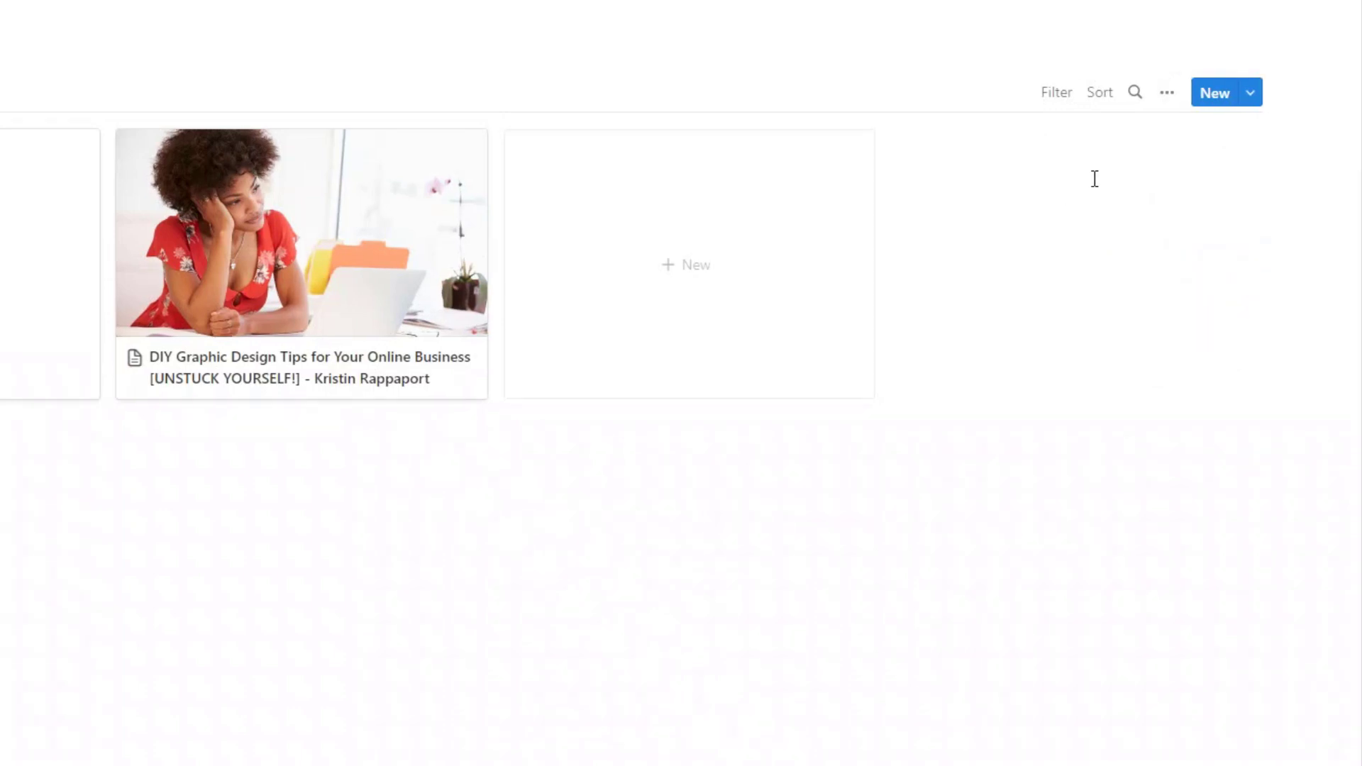
Step: Show the URL property on the gallery cards
{"action": "left_click", "coordinate": [1165, 93]}
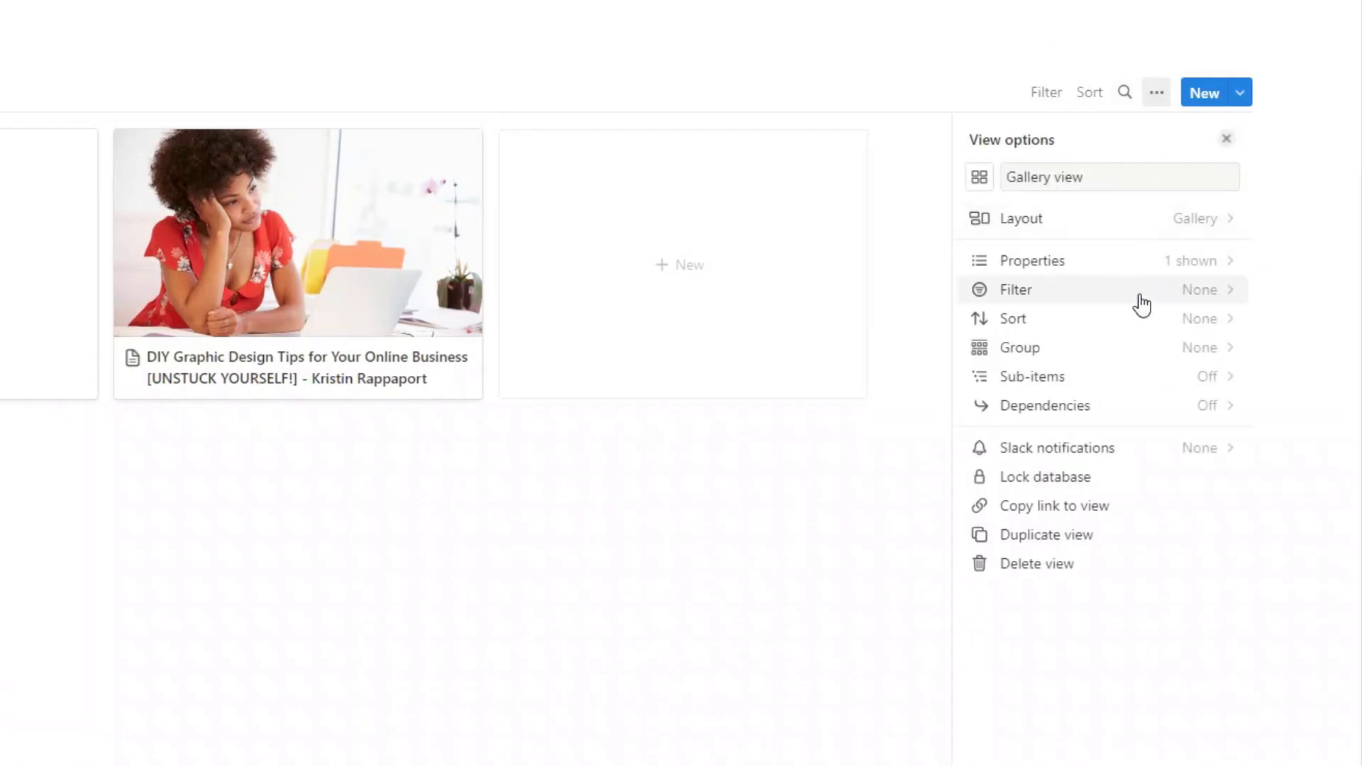
{"action": "left_click", "coordinate": [1179, 263]}
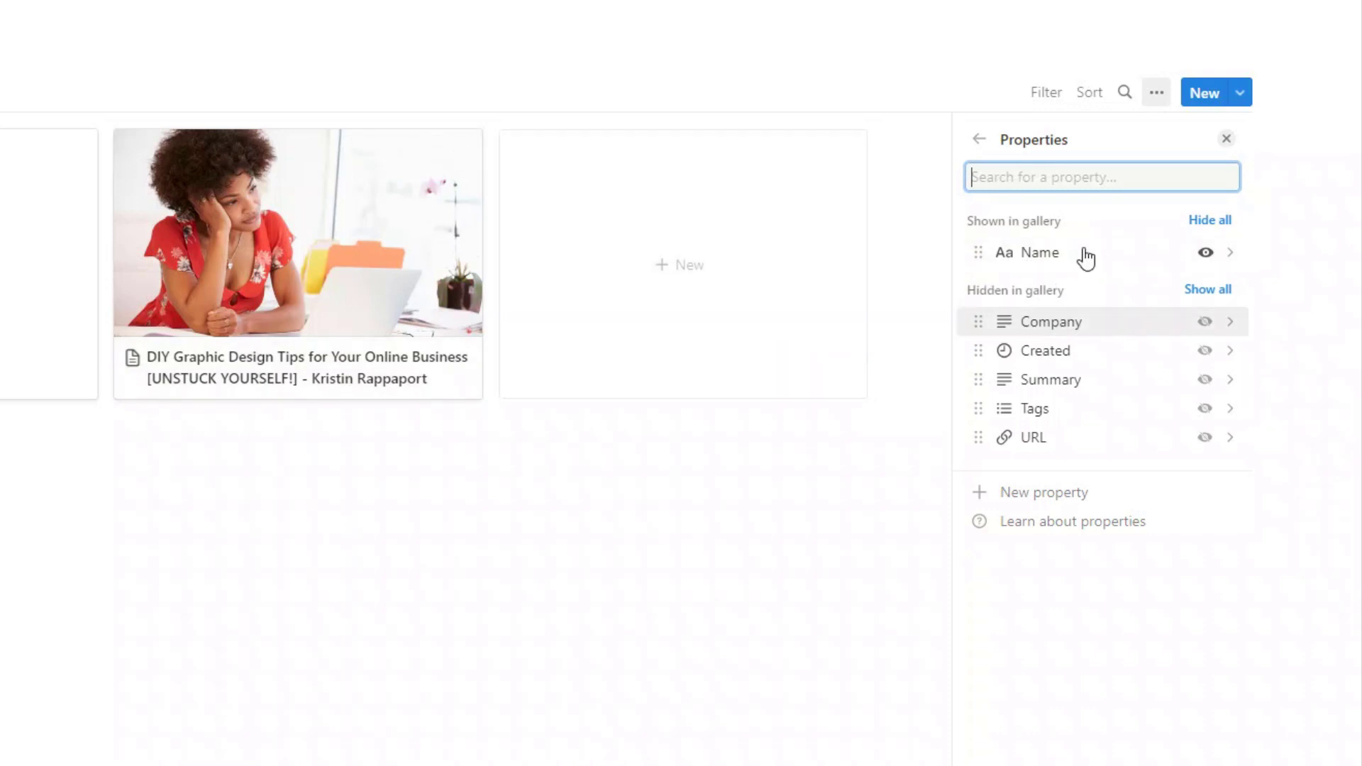
{"action": "left_click", "coordinate": [1205, 437]}
{"action": "left_click", "coordinate": [836, 576]}
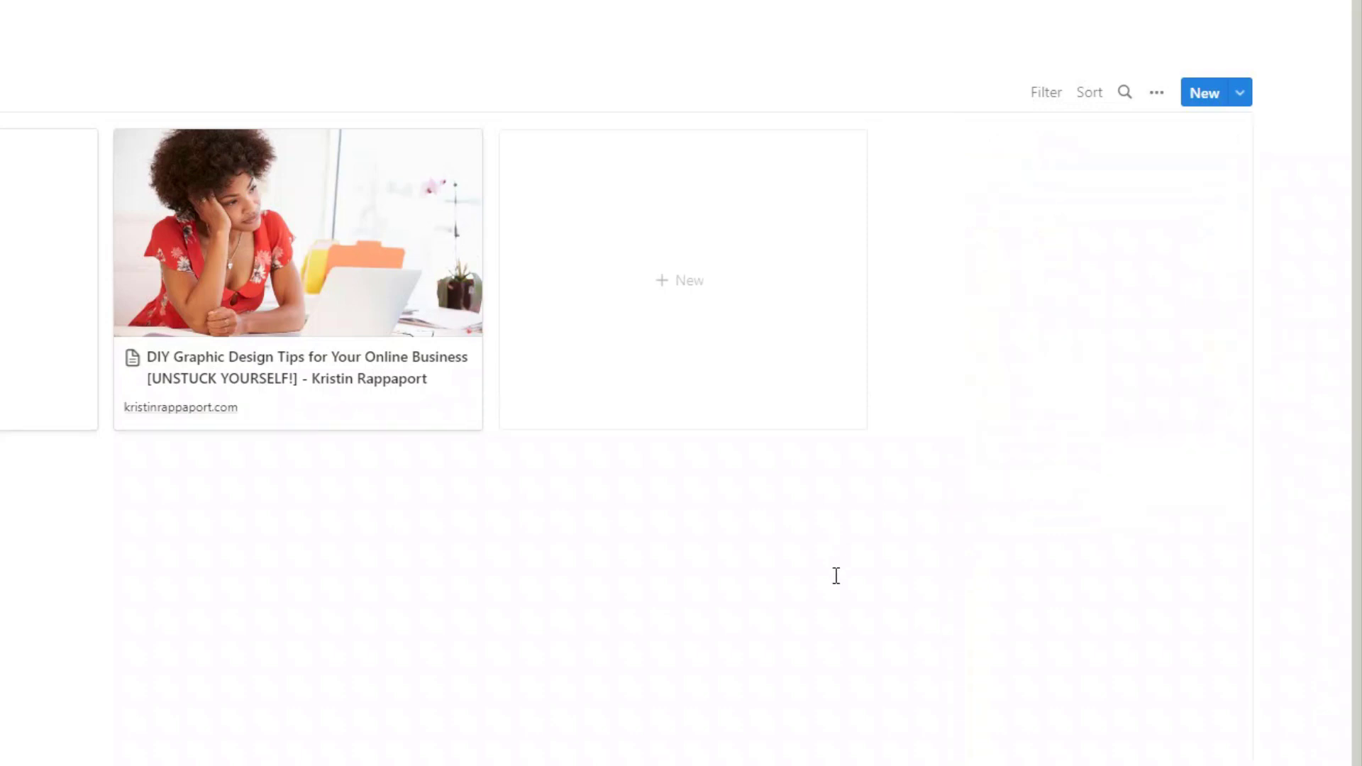
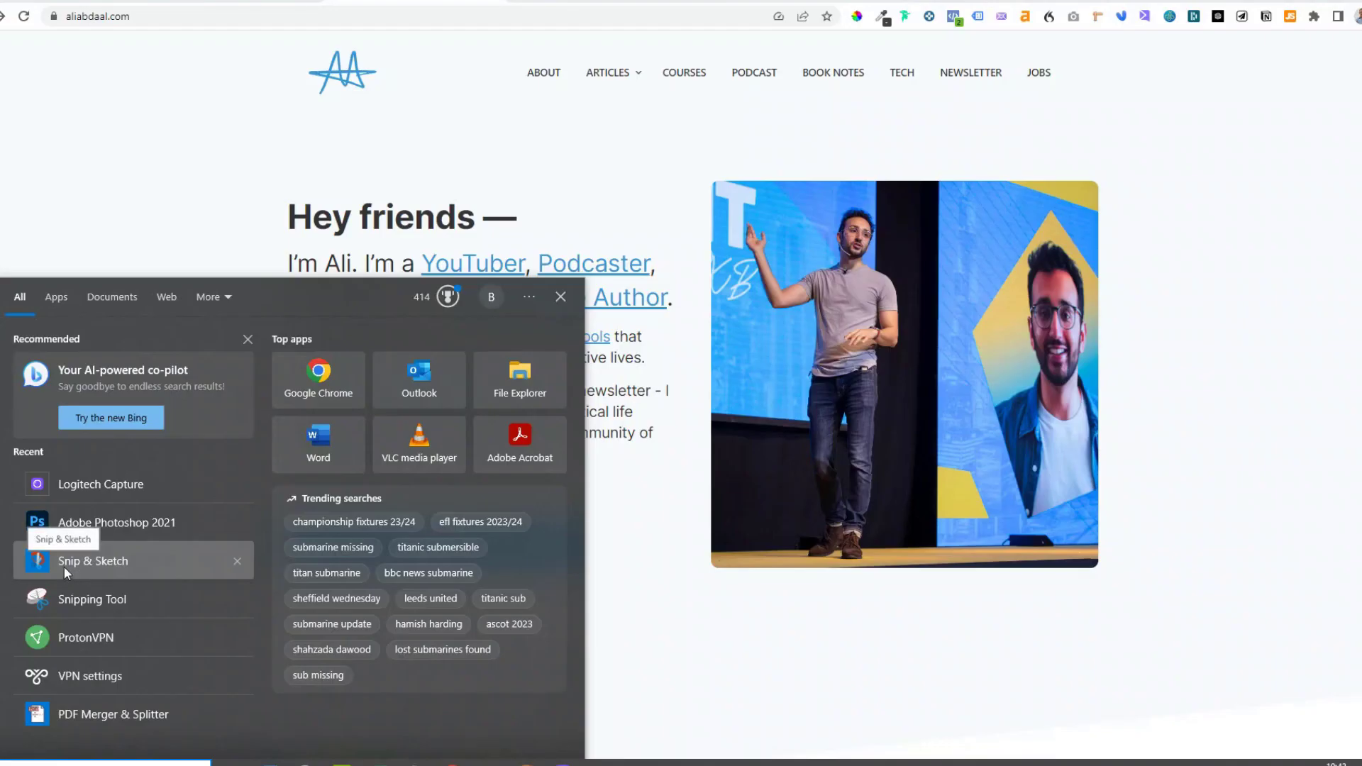
Step: Capture the header and hero section of the aliabdaal.com homepage with Snip & Sketch and copy the screenshot
{"action": "left_click", "coordinate": [64, 565]}
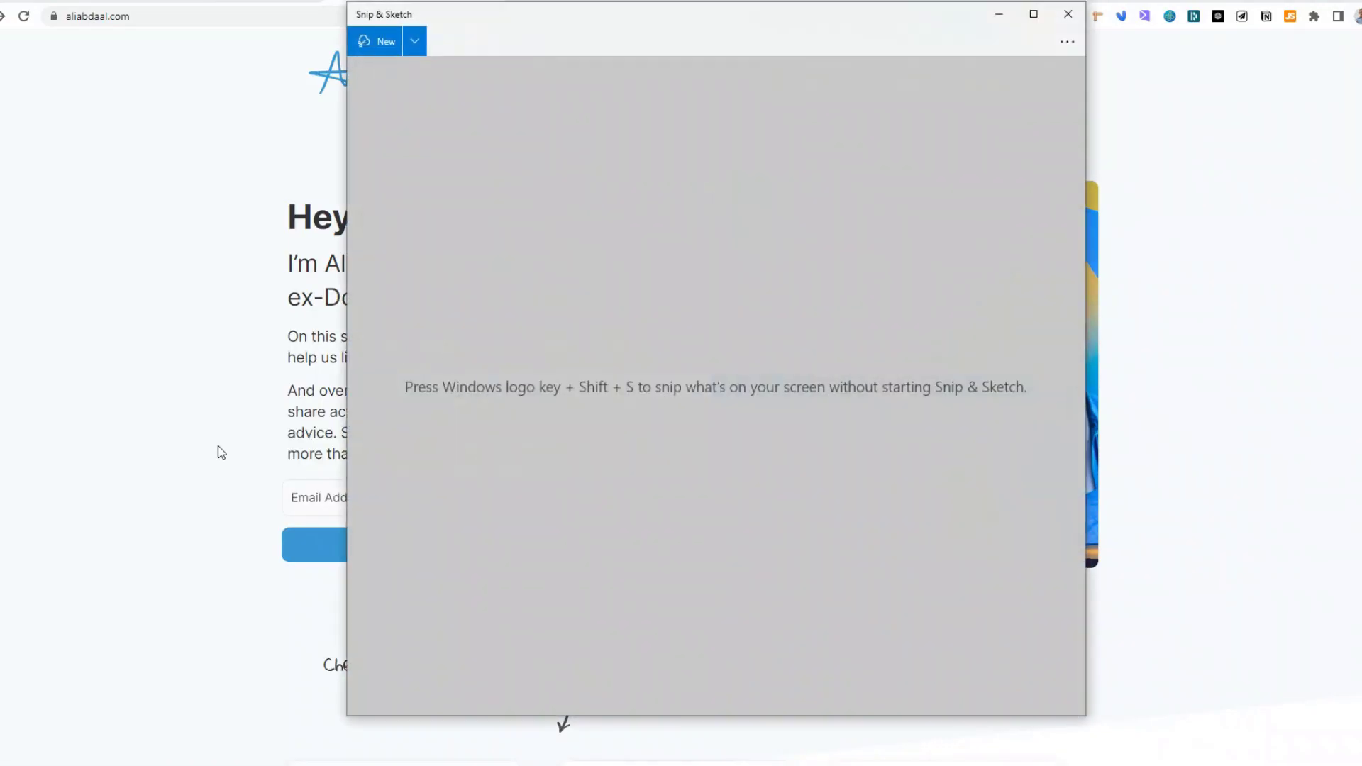
{"action": "left_click", "coordinate": [380, 44]}
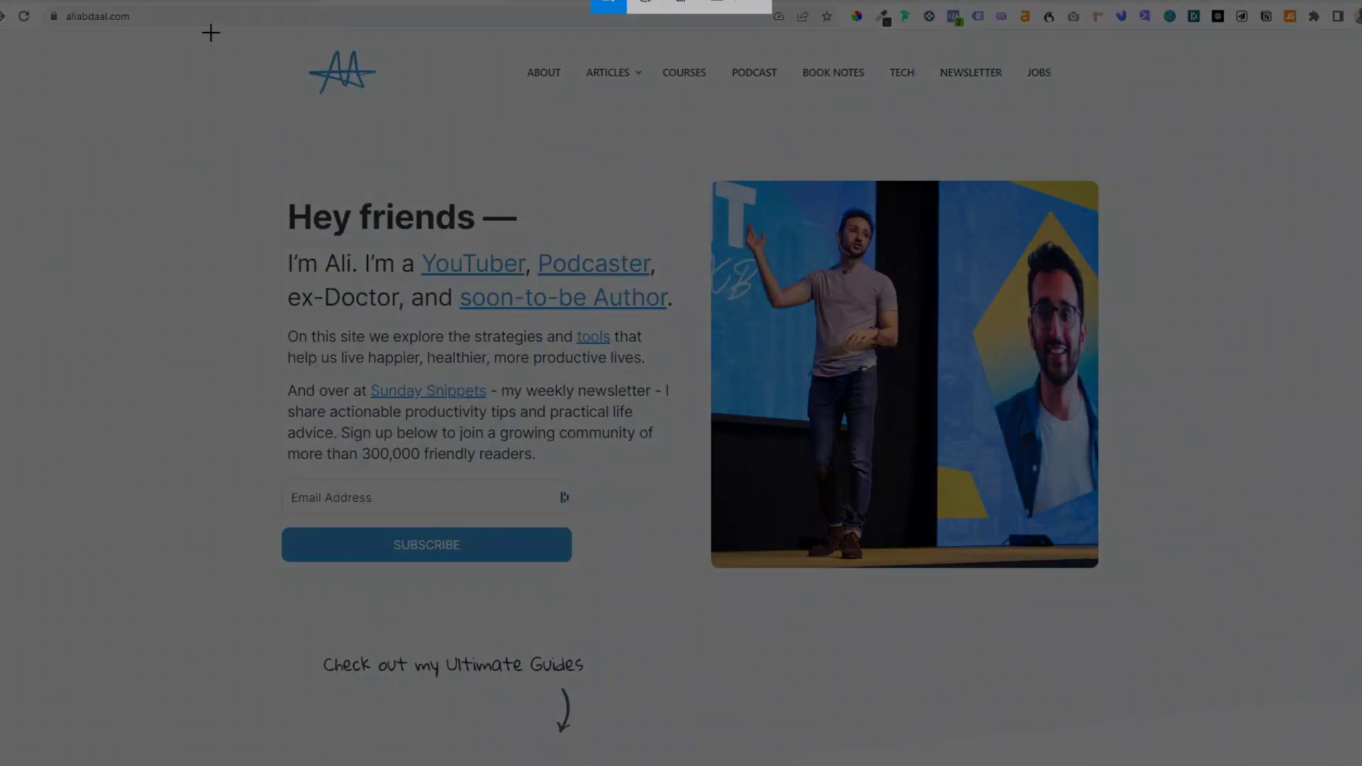
{"action": "mouse_move", "coordinate": [182, 29]}
{"action": "left_mouse_down"}
{"action": "mouse_move", "coordinate": [255, 503]}
{"action": "mouse_move", "coordinate": [395, 673]}
{"action": "mouse_move", "coordinate": [592, 632]}
{"action": "mouse_move", "coordinate": [1057, 639]}
{"action": "mouse_move", "coordinate": [1163, 627]}
{"action": "mouse_move", "coordinate": [1227, 640]}
{"action": "left_mouse_up"}
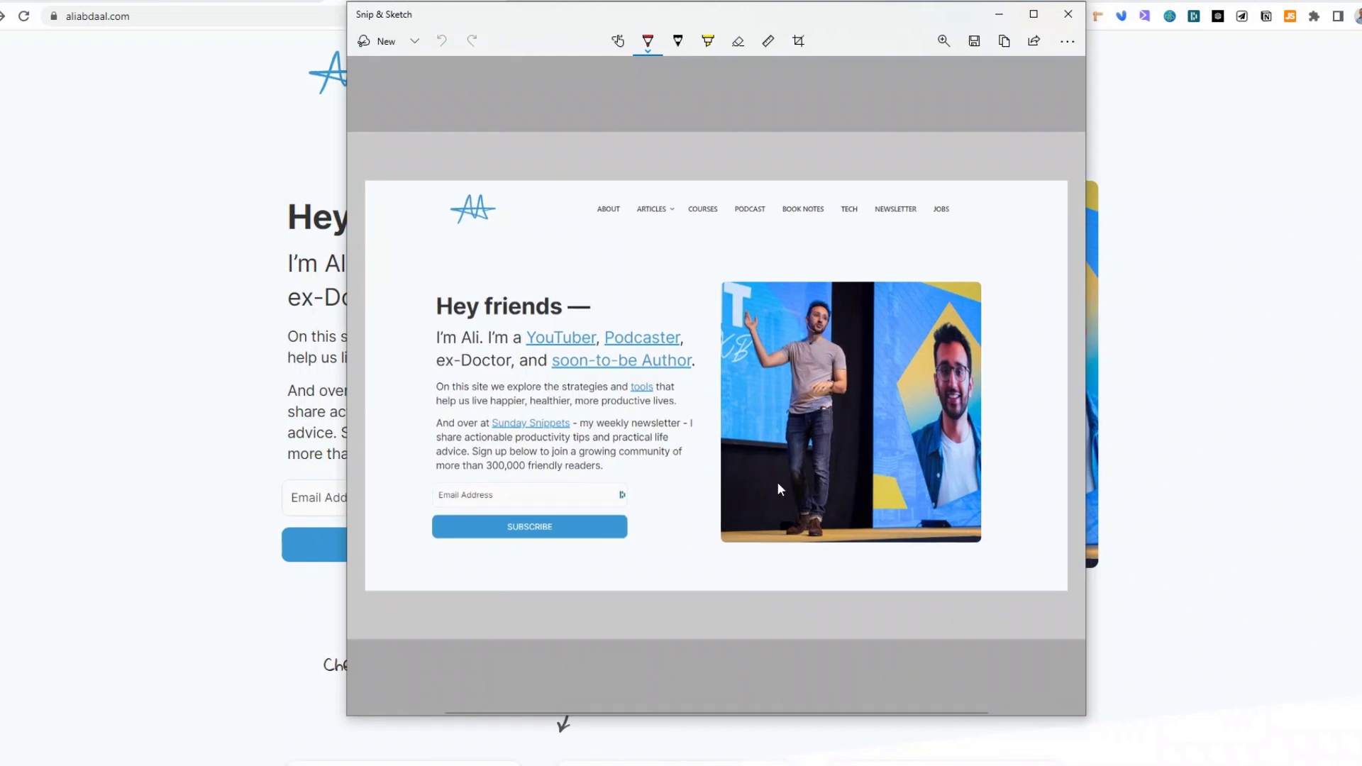
{"action": "key", "text": "ctrl+c"}
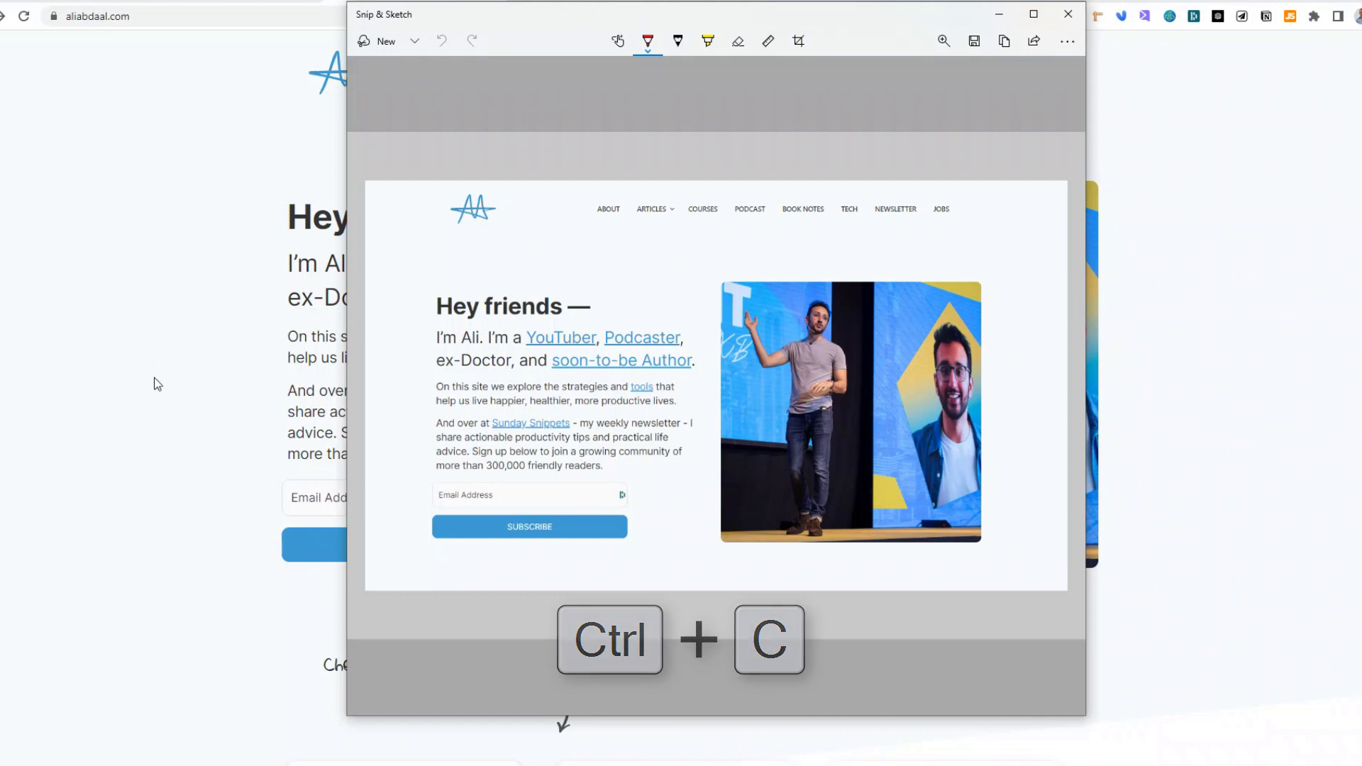
Step: Return to the Swipe - New gallery in Notion and paste the homepage screenshot into the body of Page 1
{"action": "left_click", "coordinate": [194, 353]}
{"action": "left_click", "coordinate": [47, 2]}
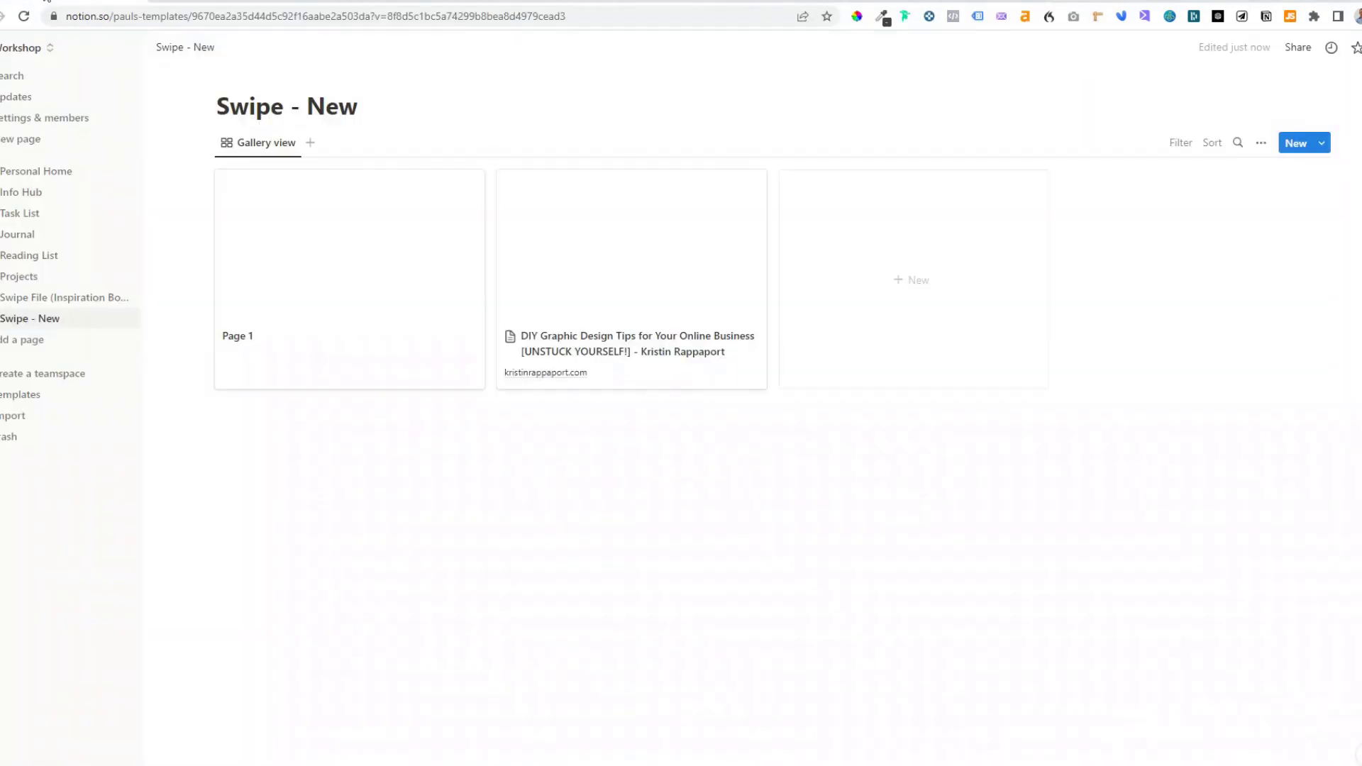
{"action": "left_click", "coordinate": [331, 294]}
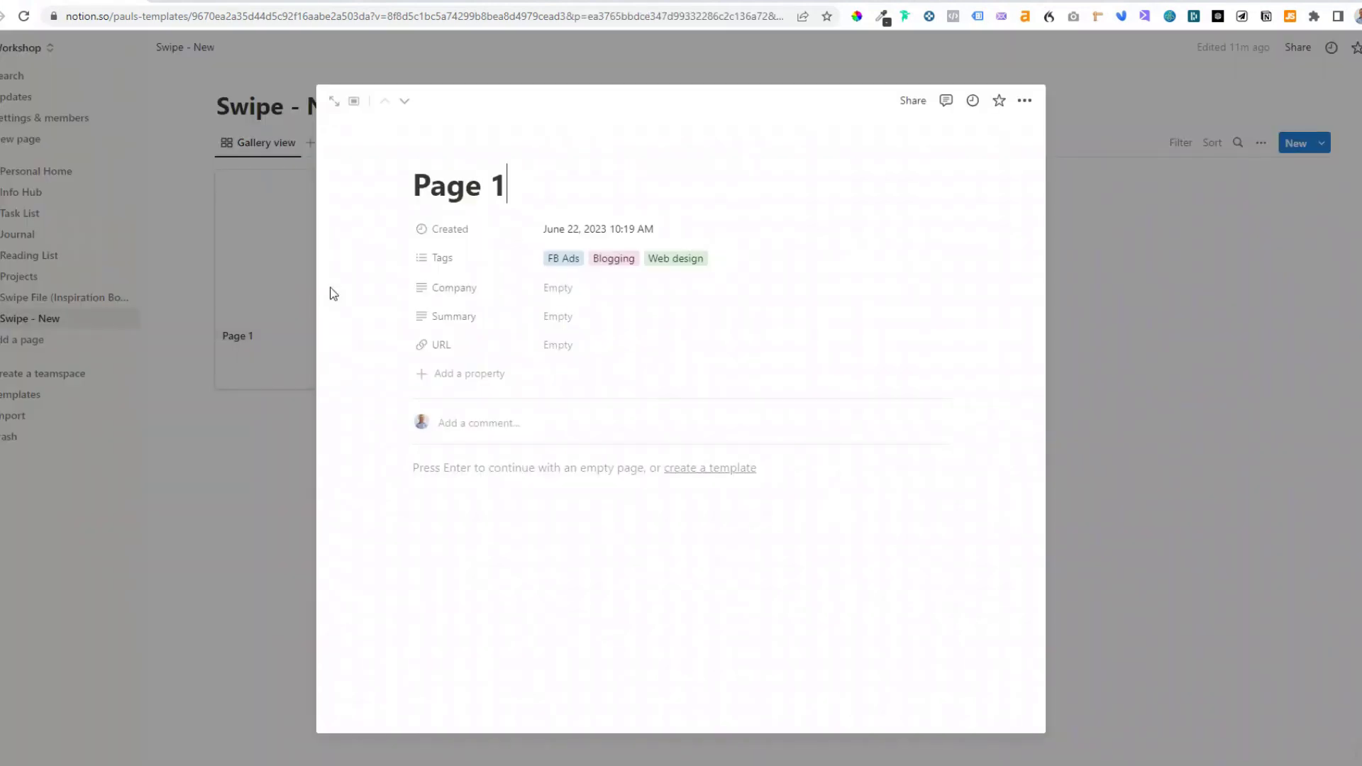
{"action": "left_click", "coordinate": [568, 477]}
{"action": "key", "text": "ctrl+v"}
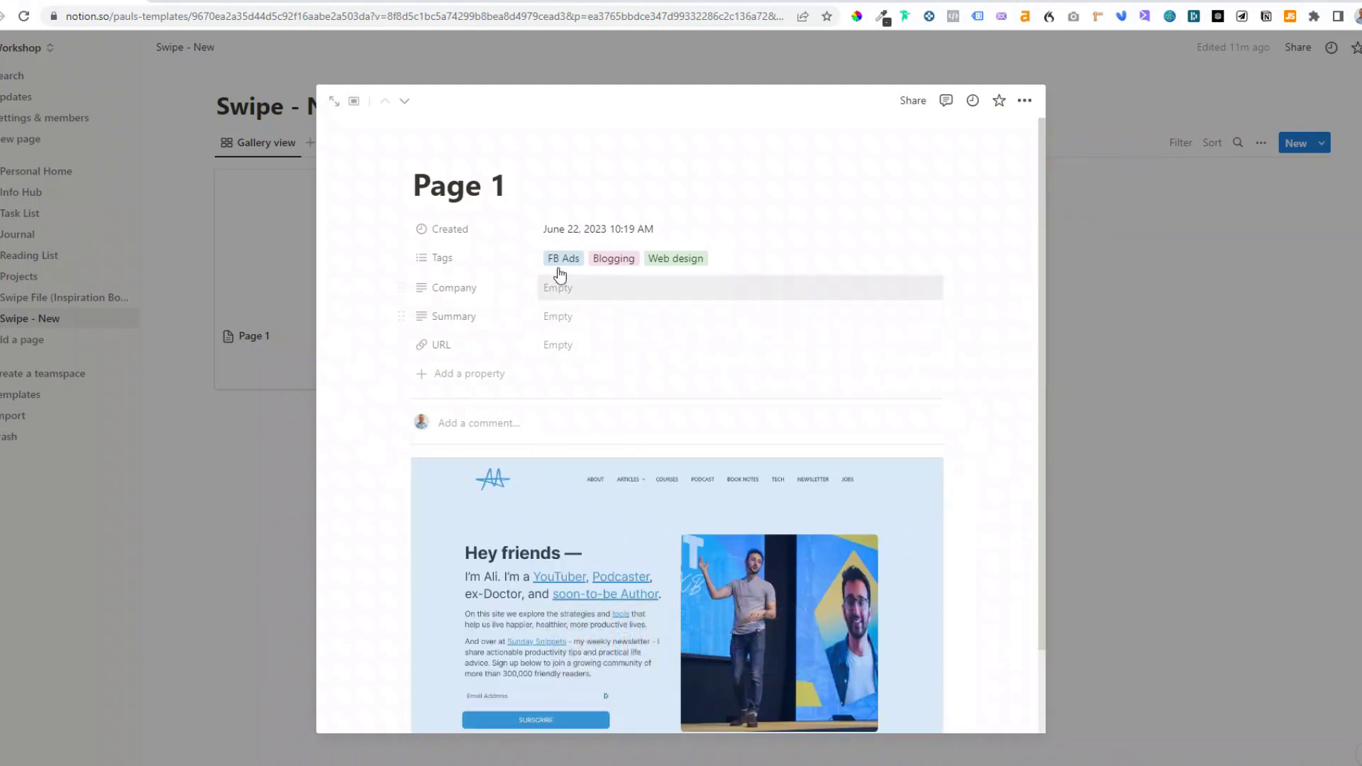
Step: Remove the FB Ads and Blogging tags from Page 1, keeping only Web design
{"action": "left_click", "coordinate": [579, 273]}
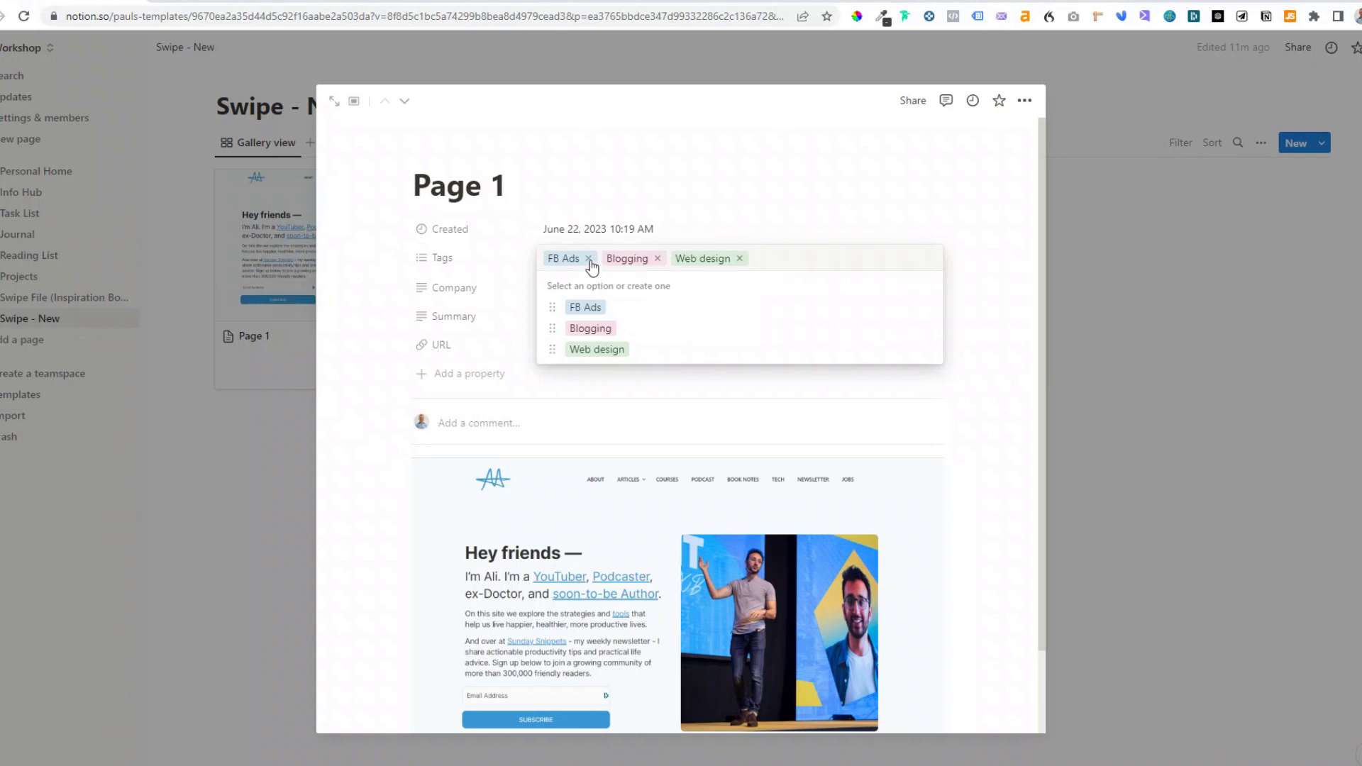
{"action": "left_click", "coordinate": [588, 258]}
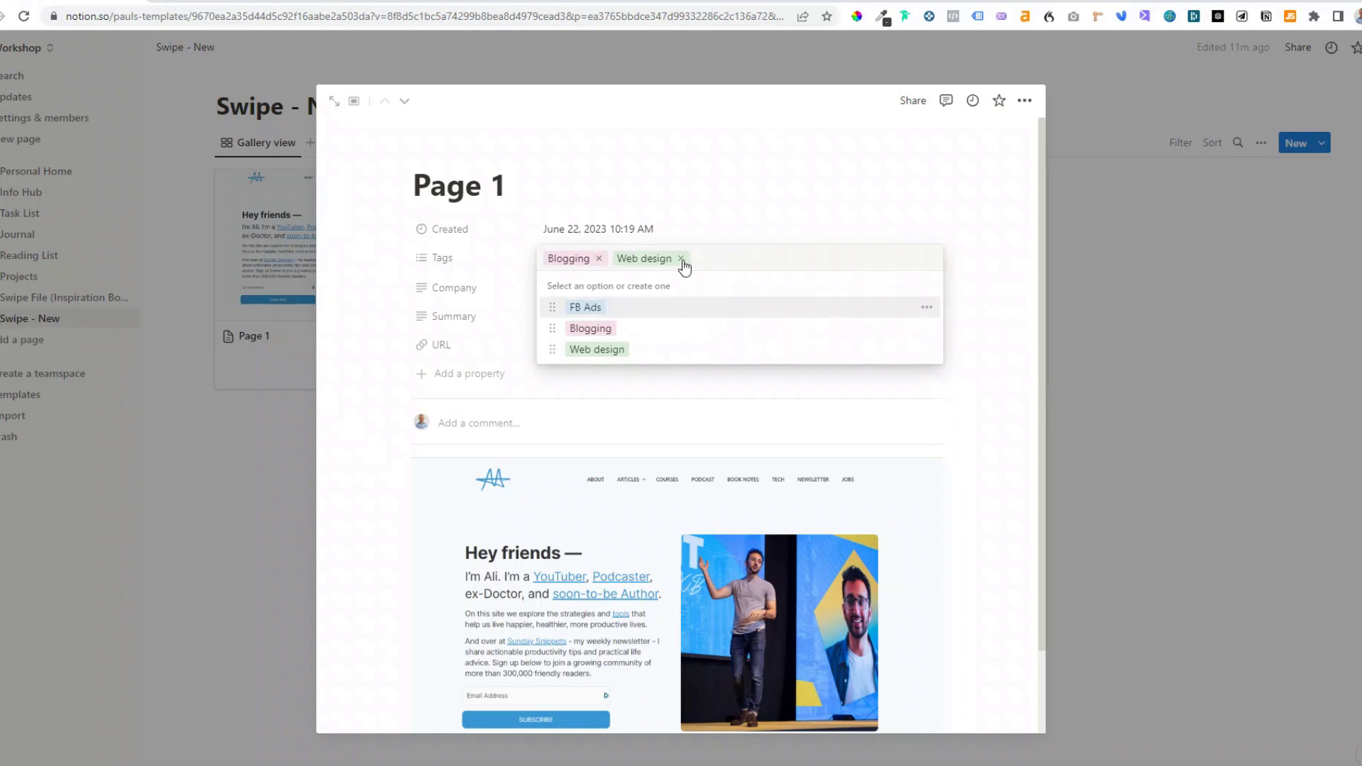
{"action": "left_click", "coordinate": [599, 259]}
{"action": "left_click", "coordinate": [654, 180]}
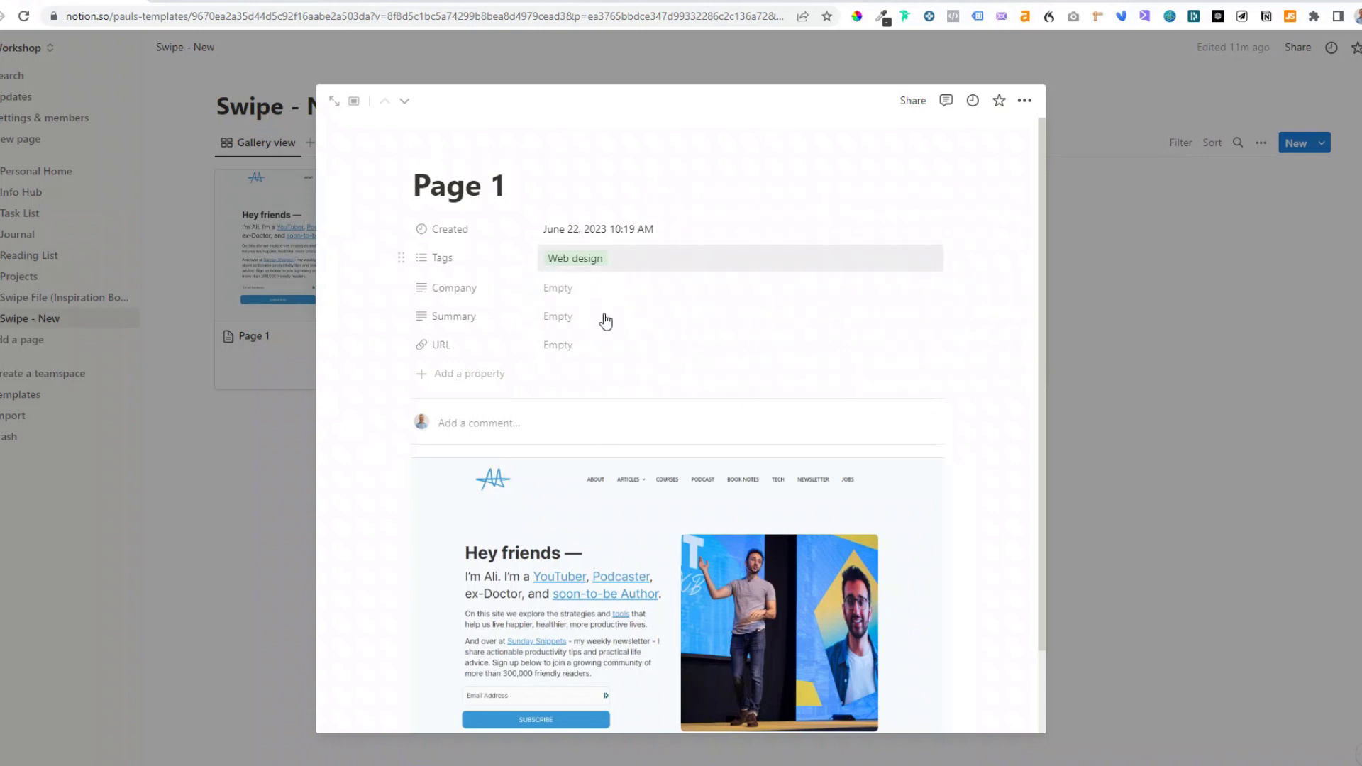
Step: Set Page 1's Company to Ali Abdaal and its Summary to "Friendly but authoritative"
{"action": "left_click", "coordinate": [566, 294]}
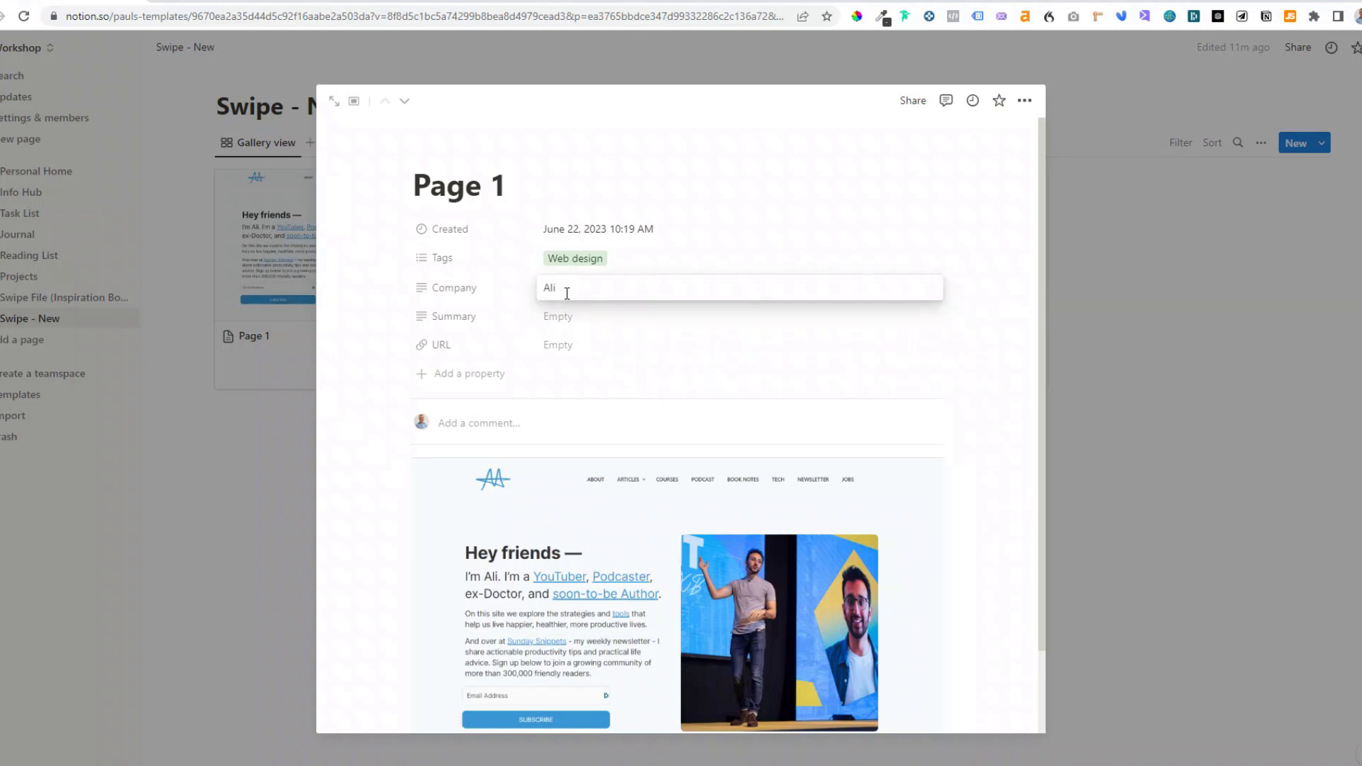
{"action": "left_click", "coordinate": [570, 315]}
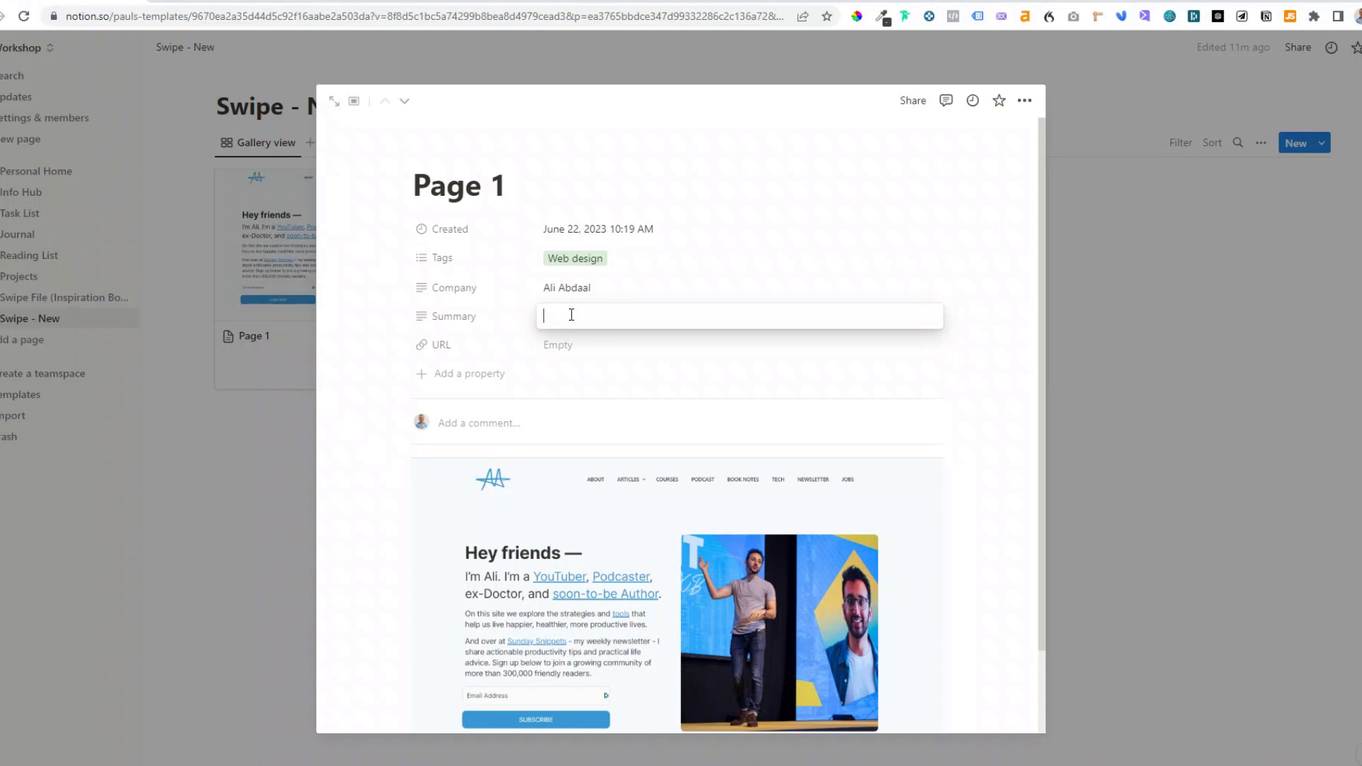
{"action": "type", "text": "Friendly but authoritative"}
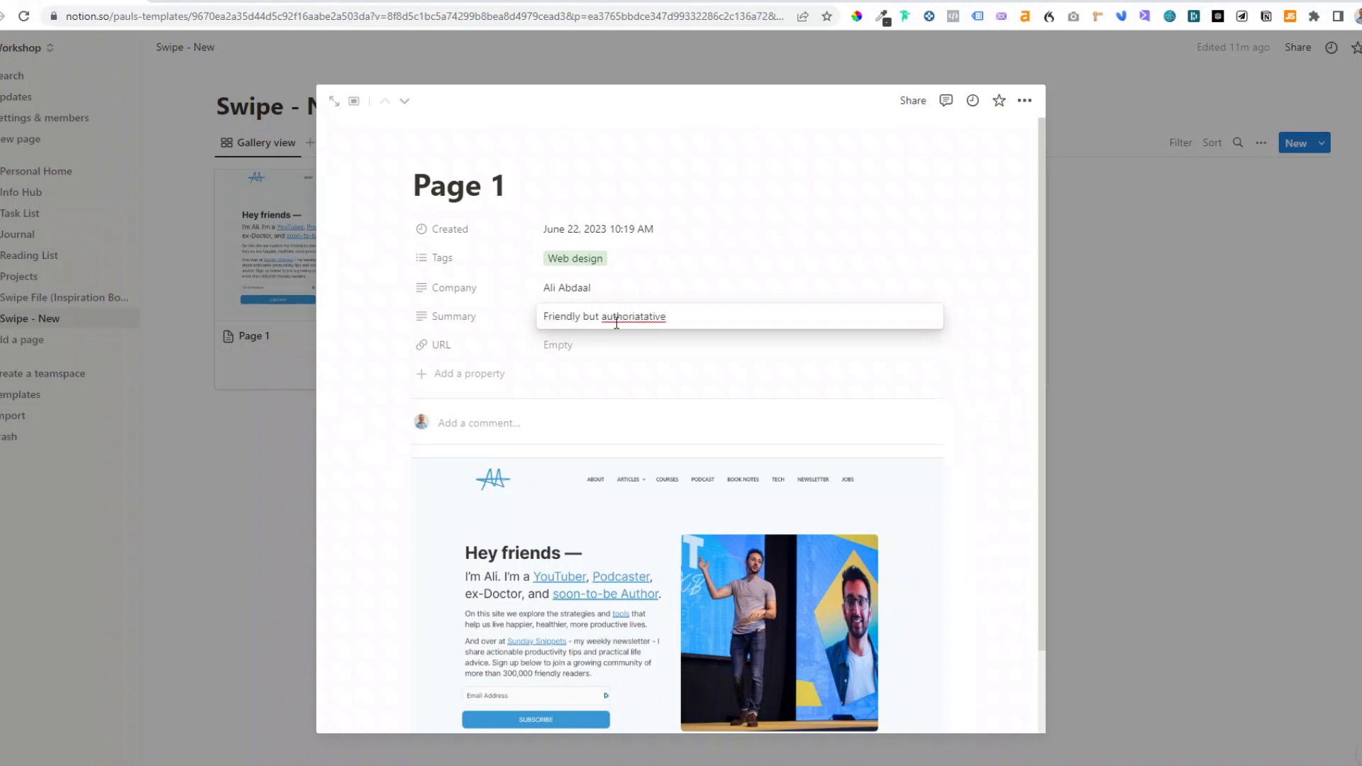
Step: Copy the aliabdaal.com homepage address into Page 1's URL property and close the page
{"action": "left_click", "coordinate": [580, 344]}
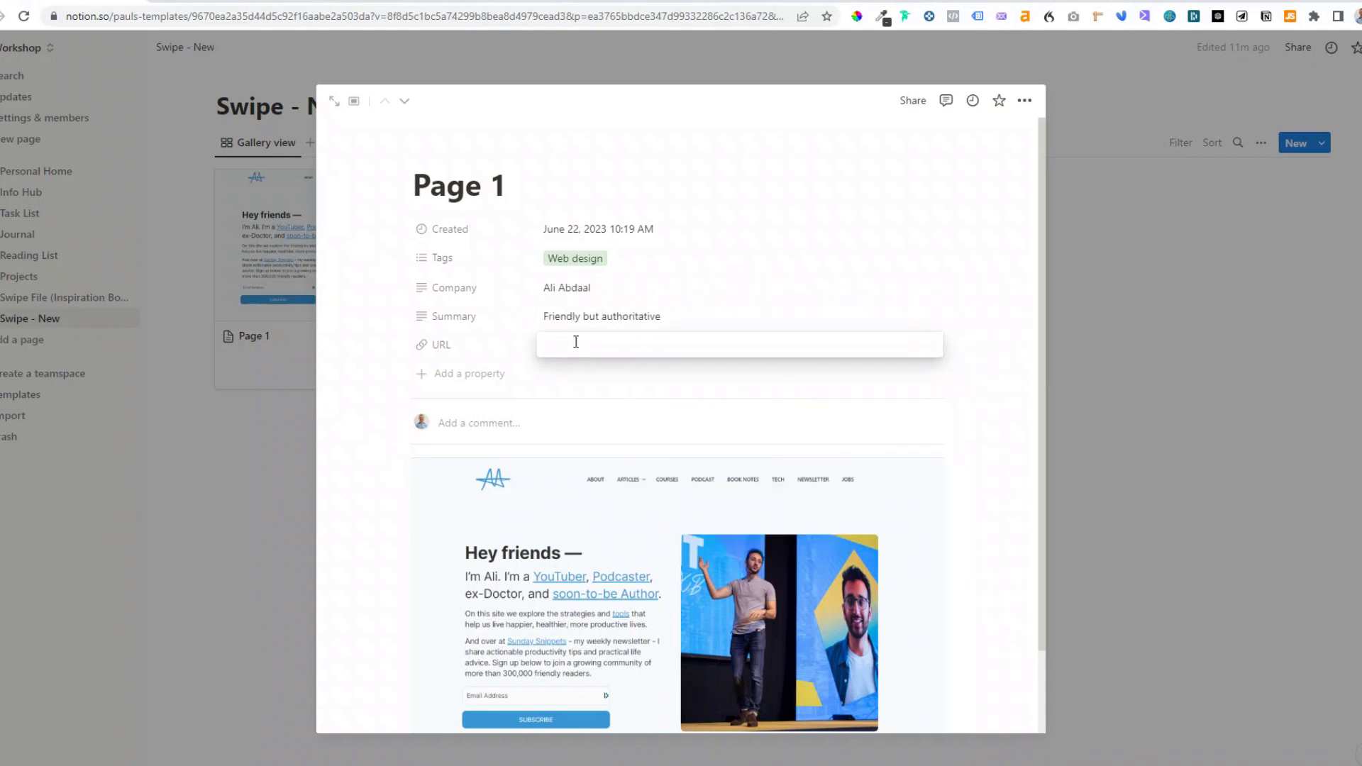
{"action": "key", "text": "ctrl+Tab"}
{"action": "key", "text": "ctrl+l"}
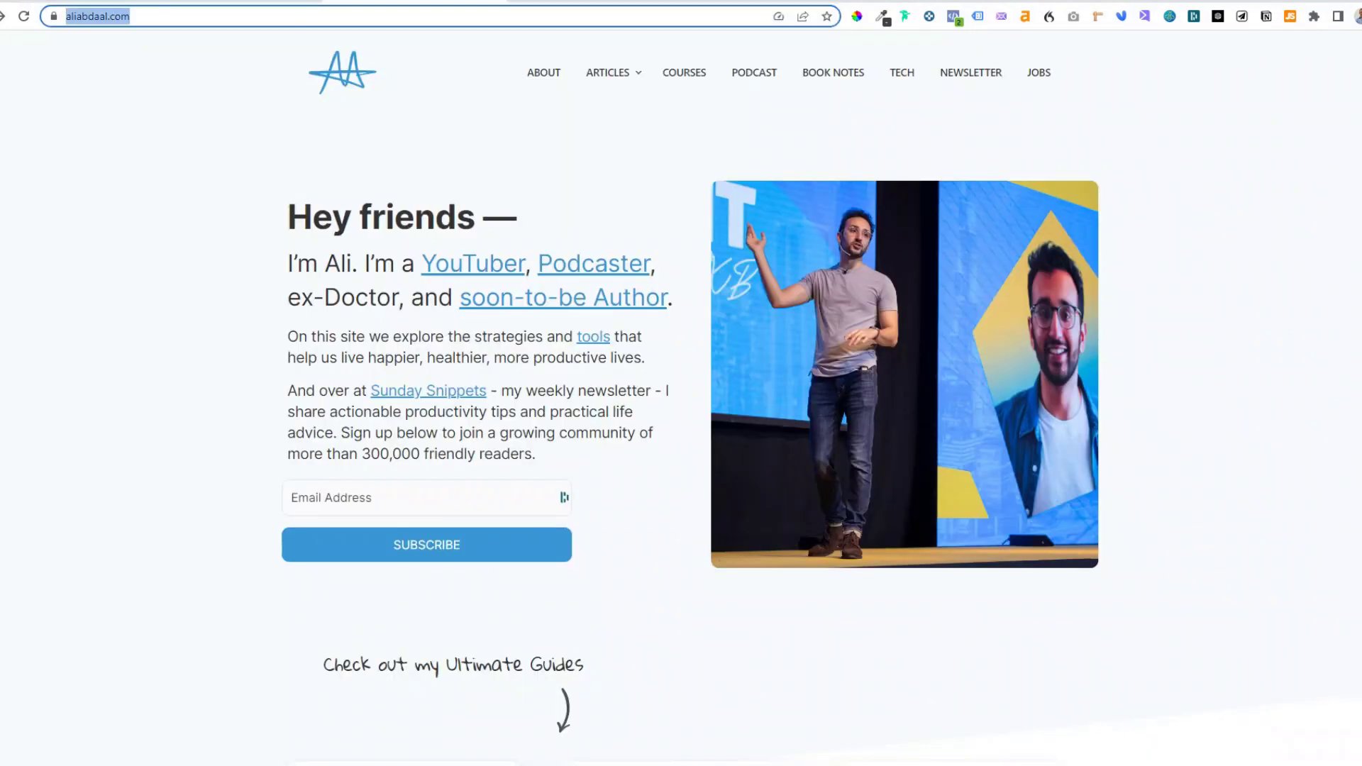
{"action": "key", "text": "ctrl+c"}
{"action": "key", "text": "ctrl+shift+Tab"}
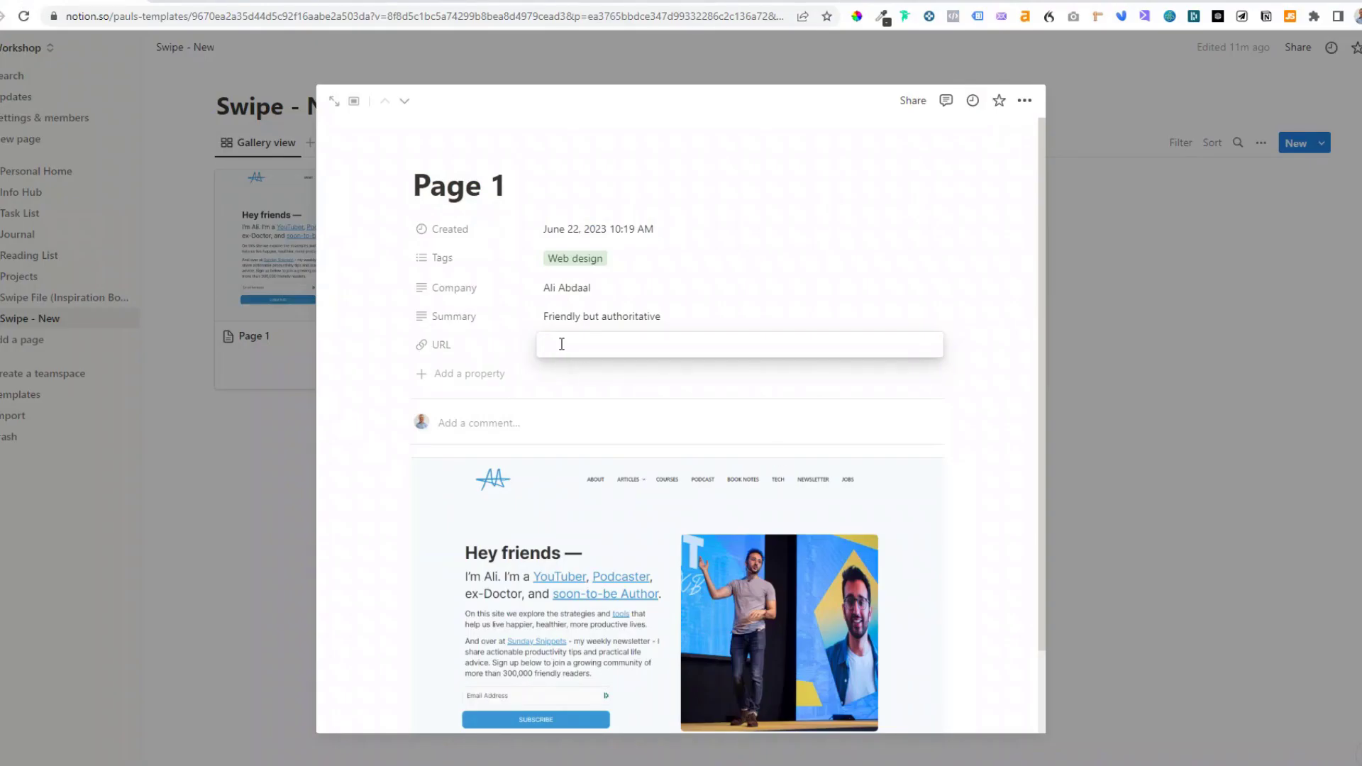
{"action": "key", "text": "ctrl+v"}
{"action": "left_click", "coordinate": [392, 582]}
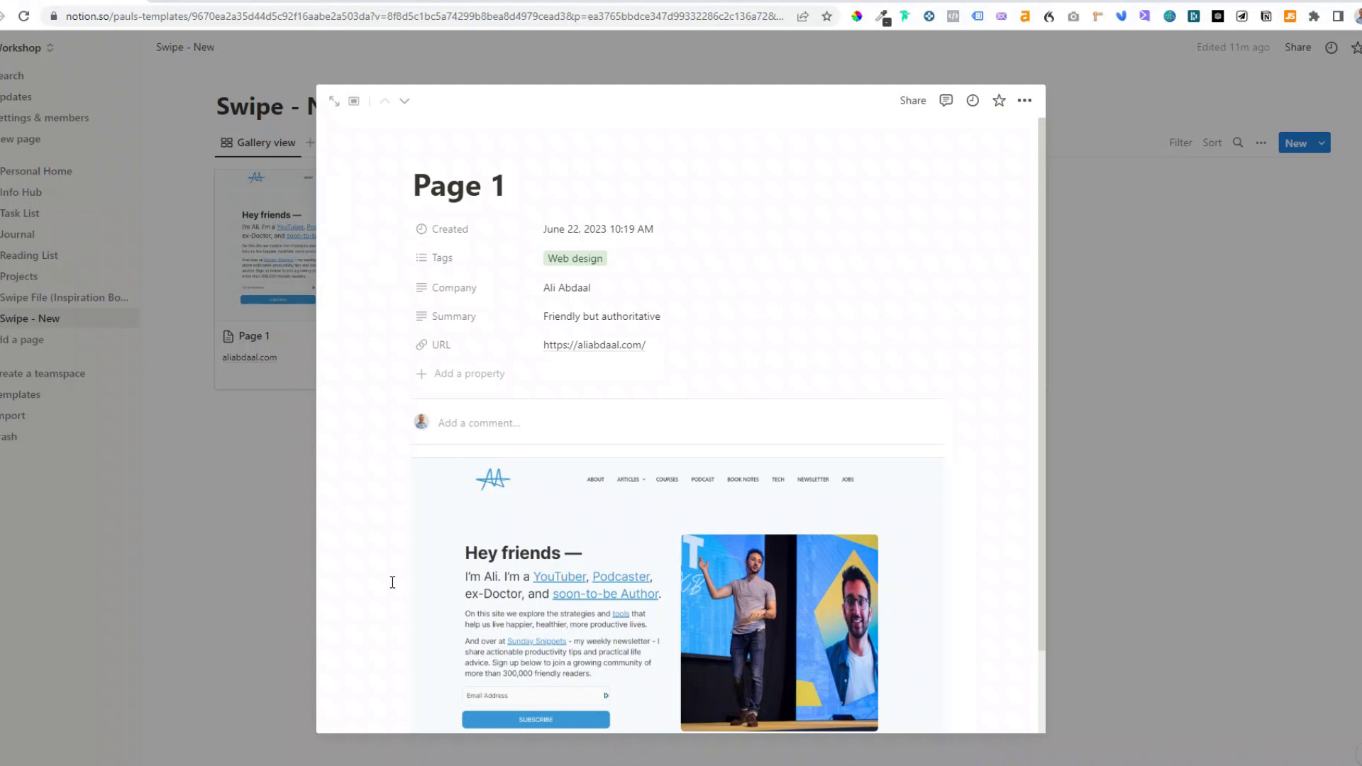
{"action": "left_click", "coordinate": [237, 563]}
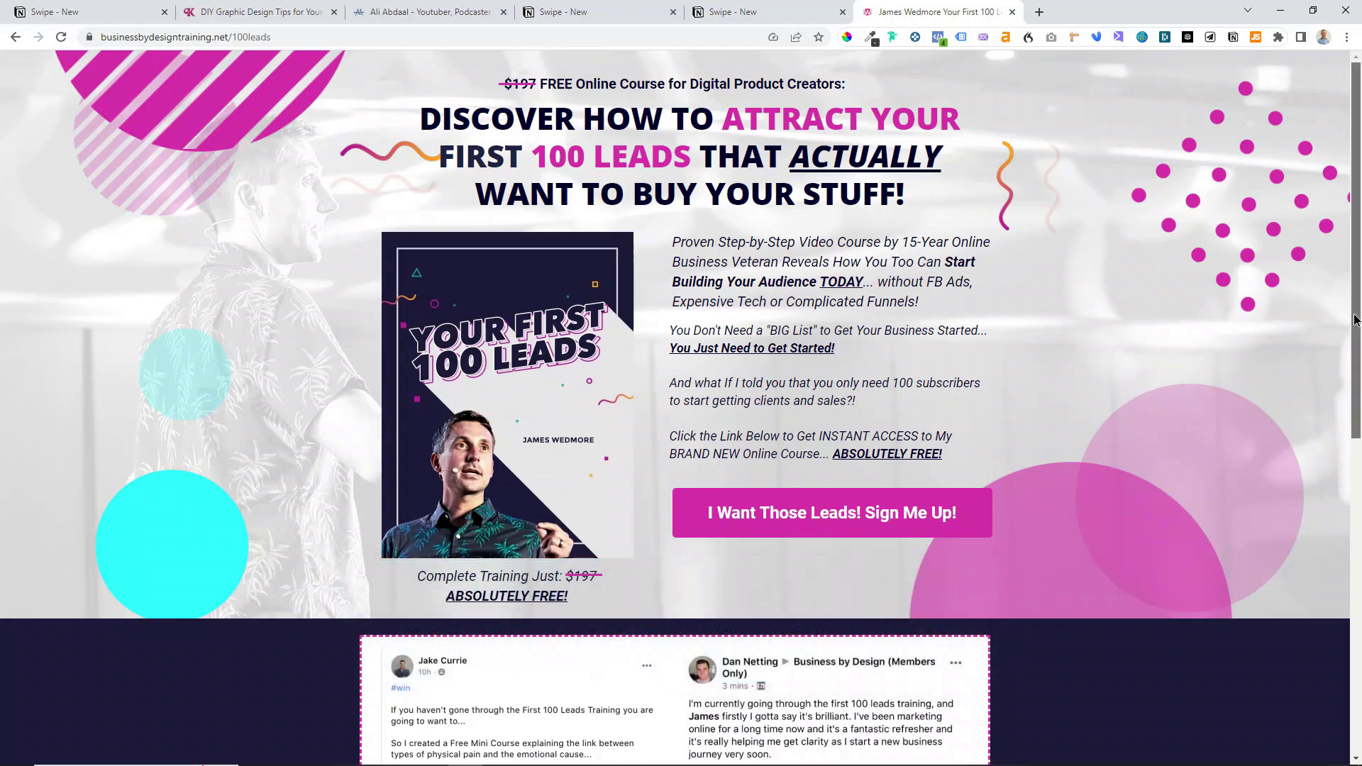
Step: Capture the whole businessbydesigntraining.net/100leads page with GoFullPage and copy the resulting image
{"action": "mouse_move", "coordinate": [1354, 319]}
{"action": "left_mouse_down"}
{"action": "mouse_move", "coordinate": [1355, 631]}
{"action": "mouse_move", "coordinate": [1355, 297]}
{"action": "left_mouse_up"}
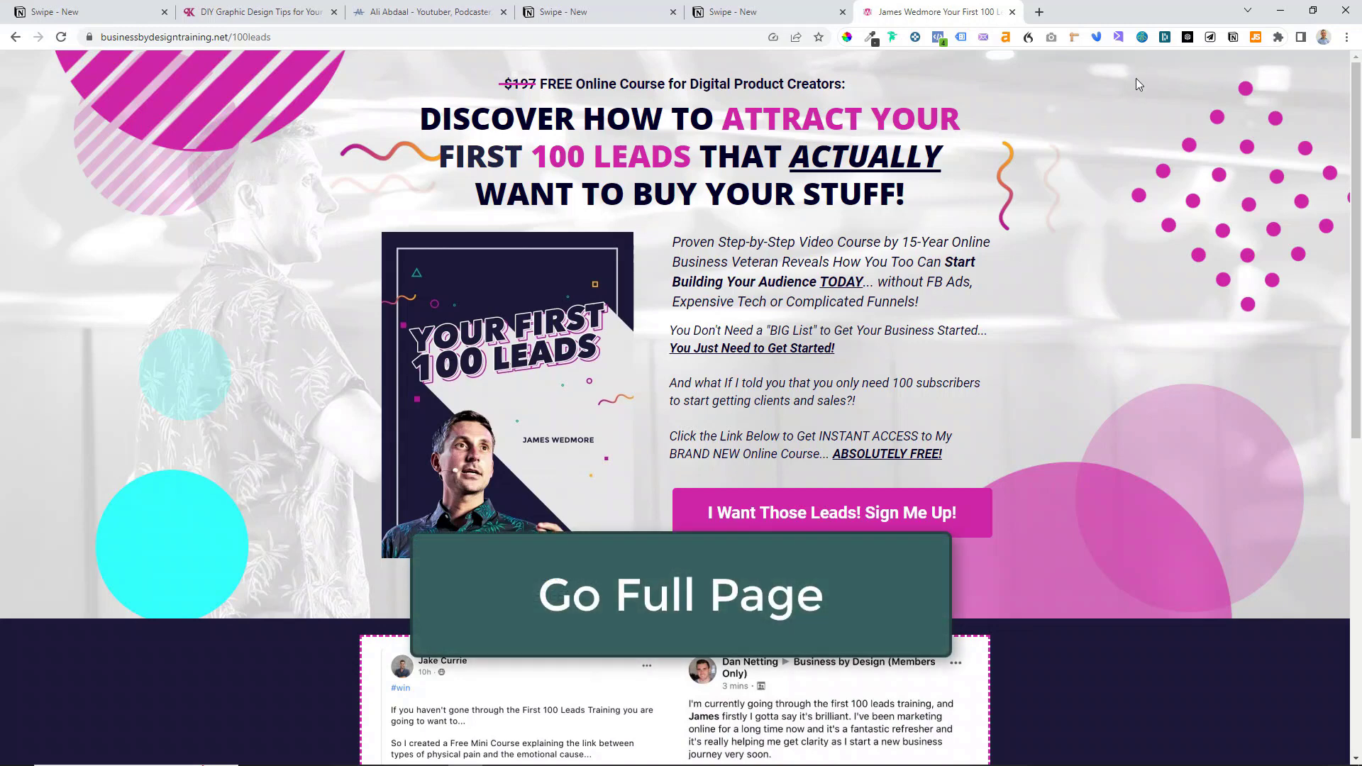
{"action": "left_click", "coordinate": [1051, 39]}
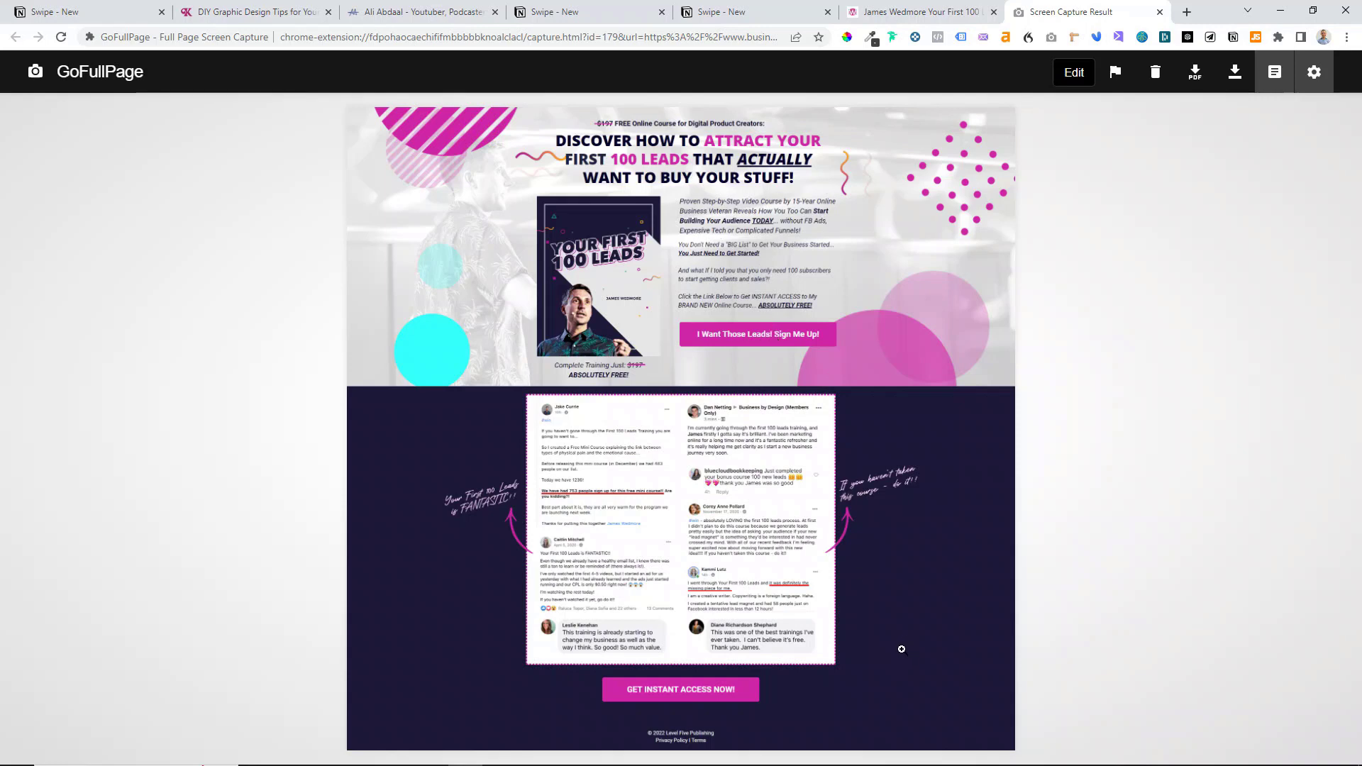
{"action": "right_click", "coordinate": [707, 421]}
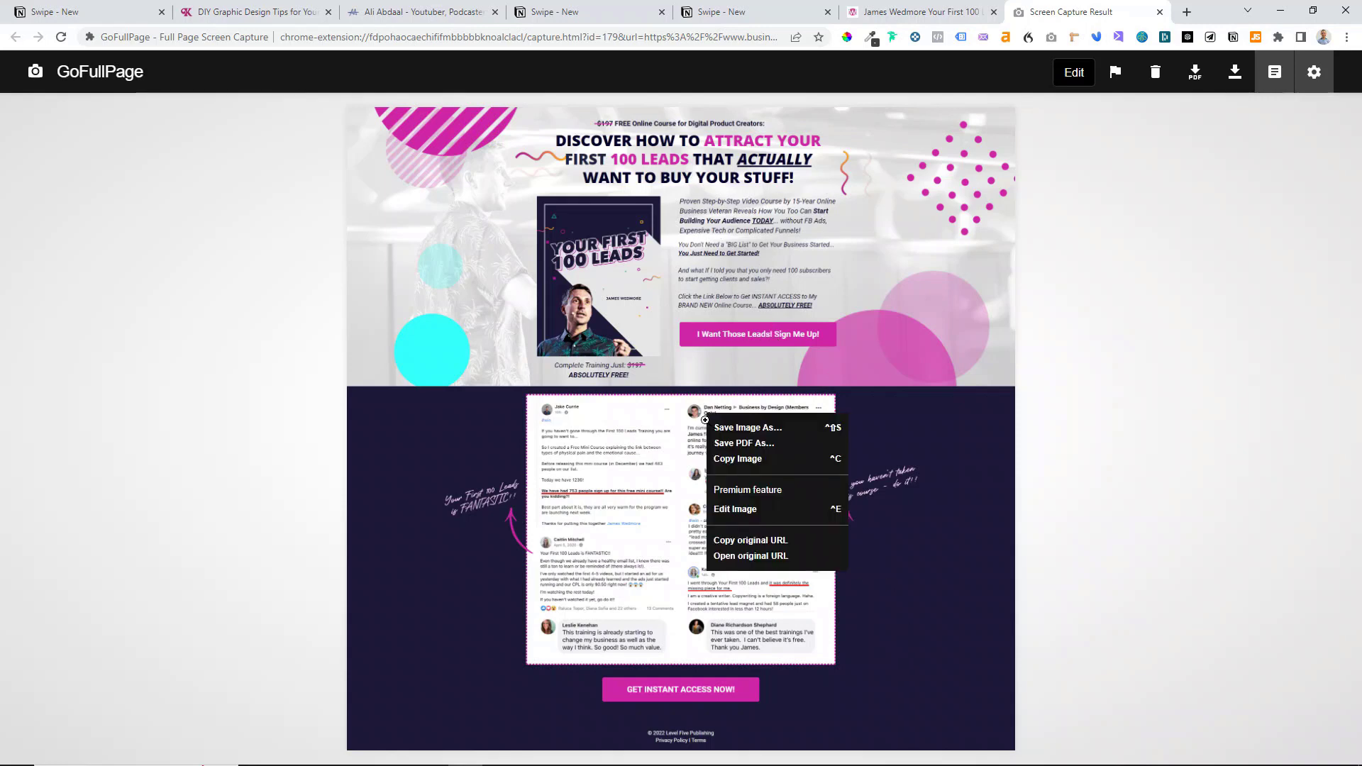
{"action": "left_click", "coordinate": [718, 458]}
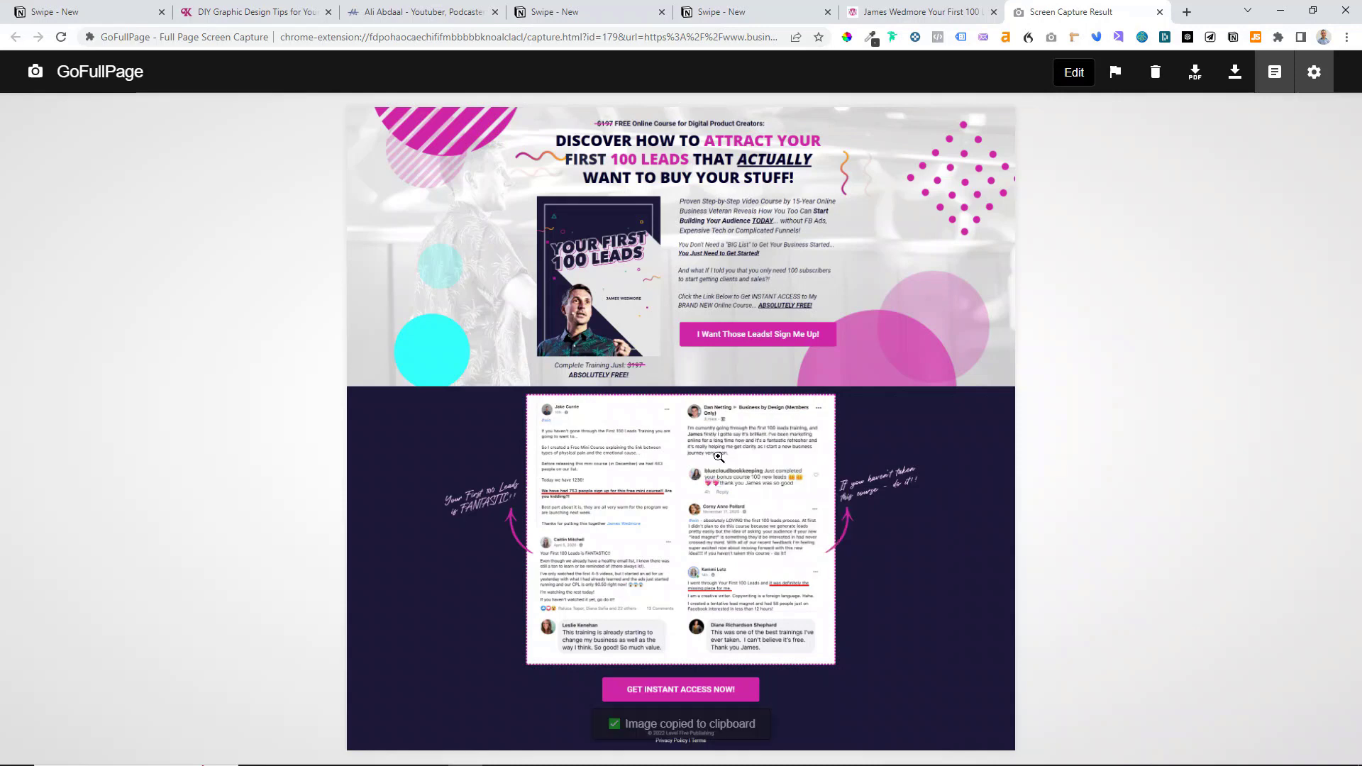
Step: Create a new page in the Swipe - New gallery in Notion and paste the full-page screenshot into its body
{"action": "left_click", "coordinate": [60, 14]}
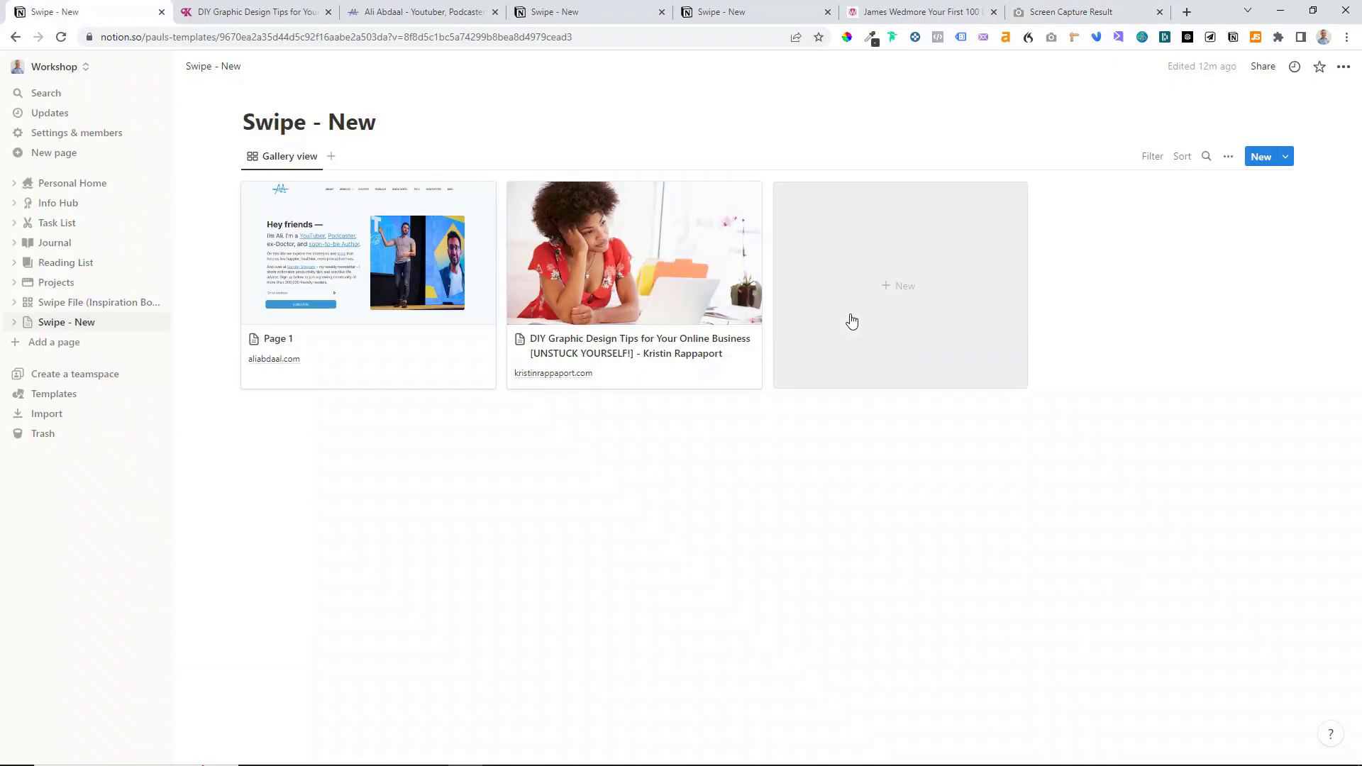
{"action": "left_click", "coordinate": [899, 295]}
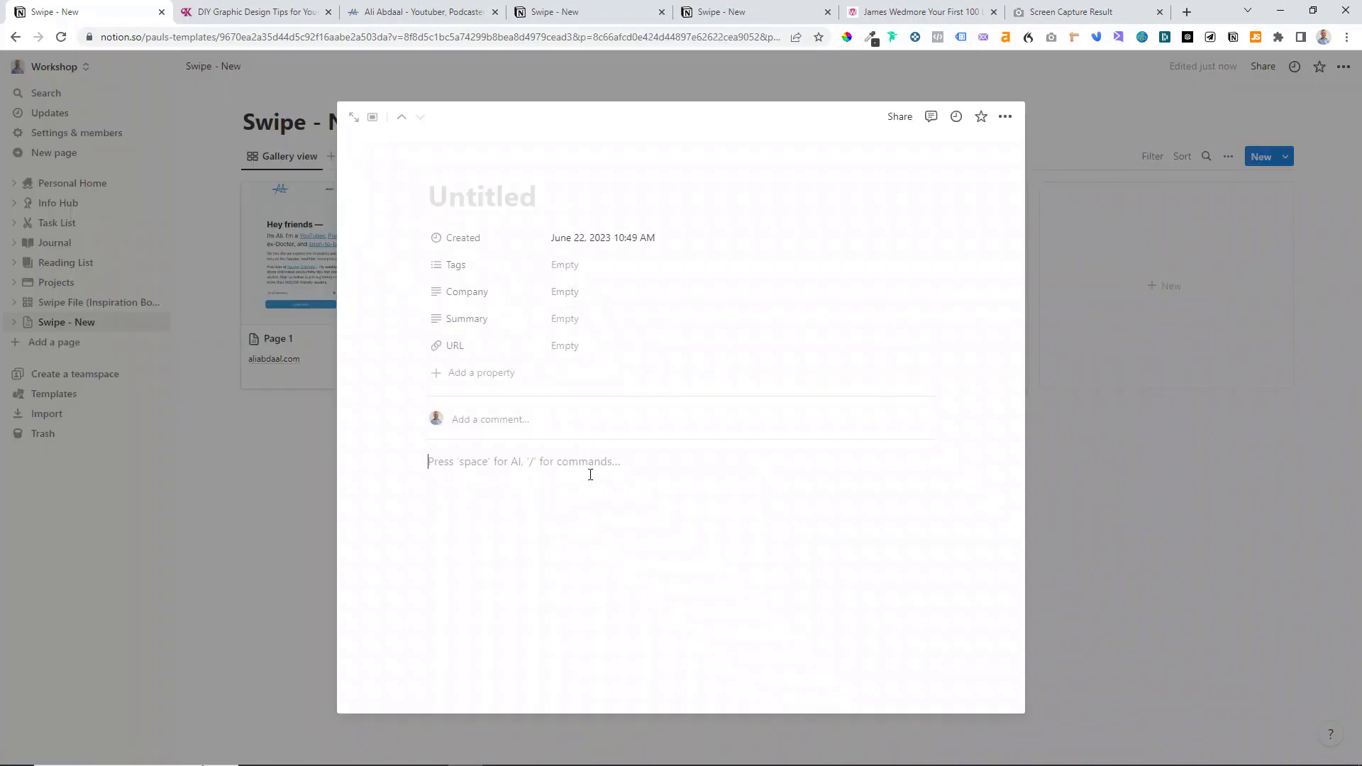
{"action": "key", "text": "ctrl+v"}
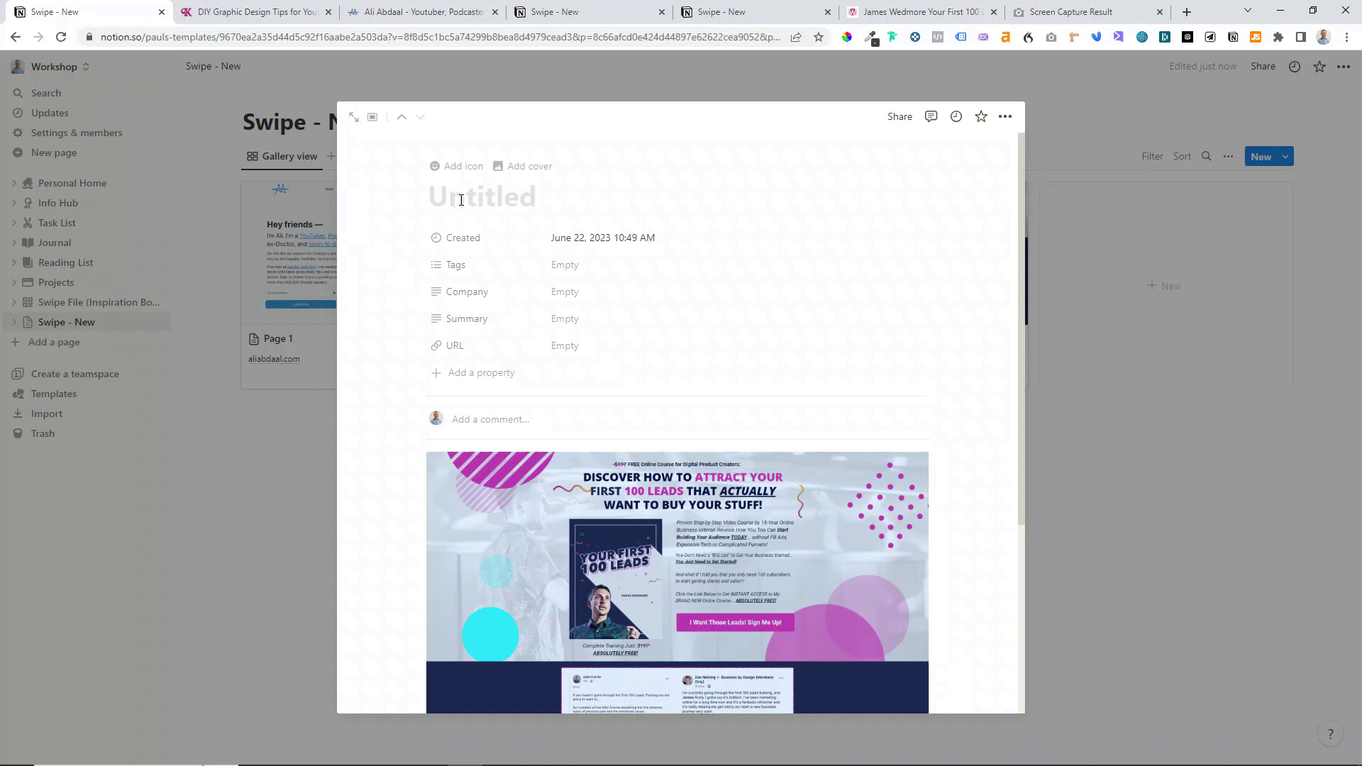
Step: Title the new page "100 Leads" and tag it Web design
{"action": "type", "text": "100 Leads"}
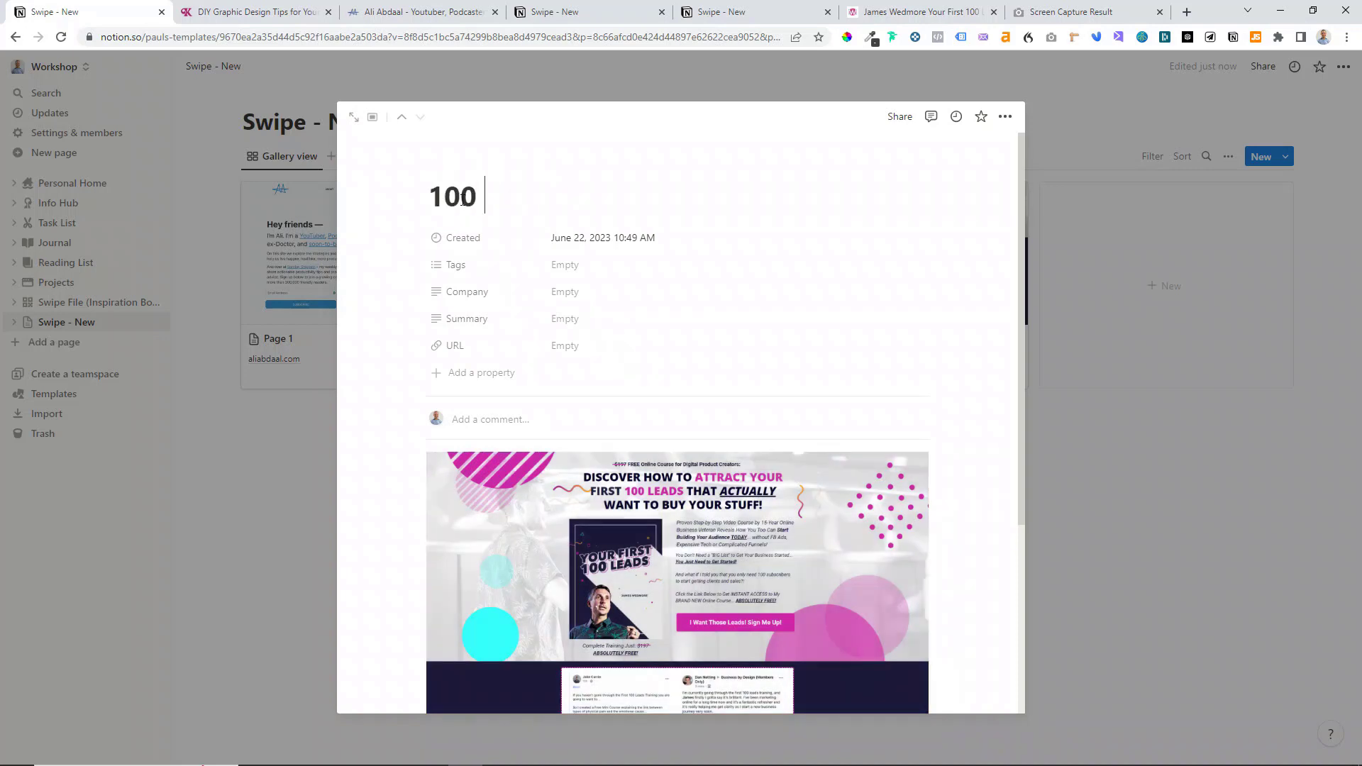
{"action": "left_click", "coordinate": [570, 267]}
{"action": "left_click", "coordinate": [601, 351]}
{"action": "left_click", "coordinate": [567, 299]}
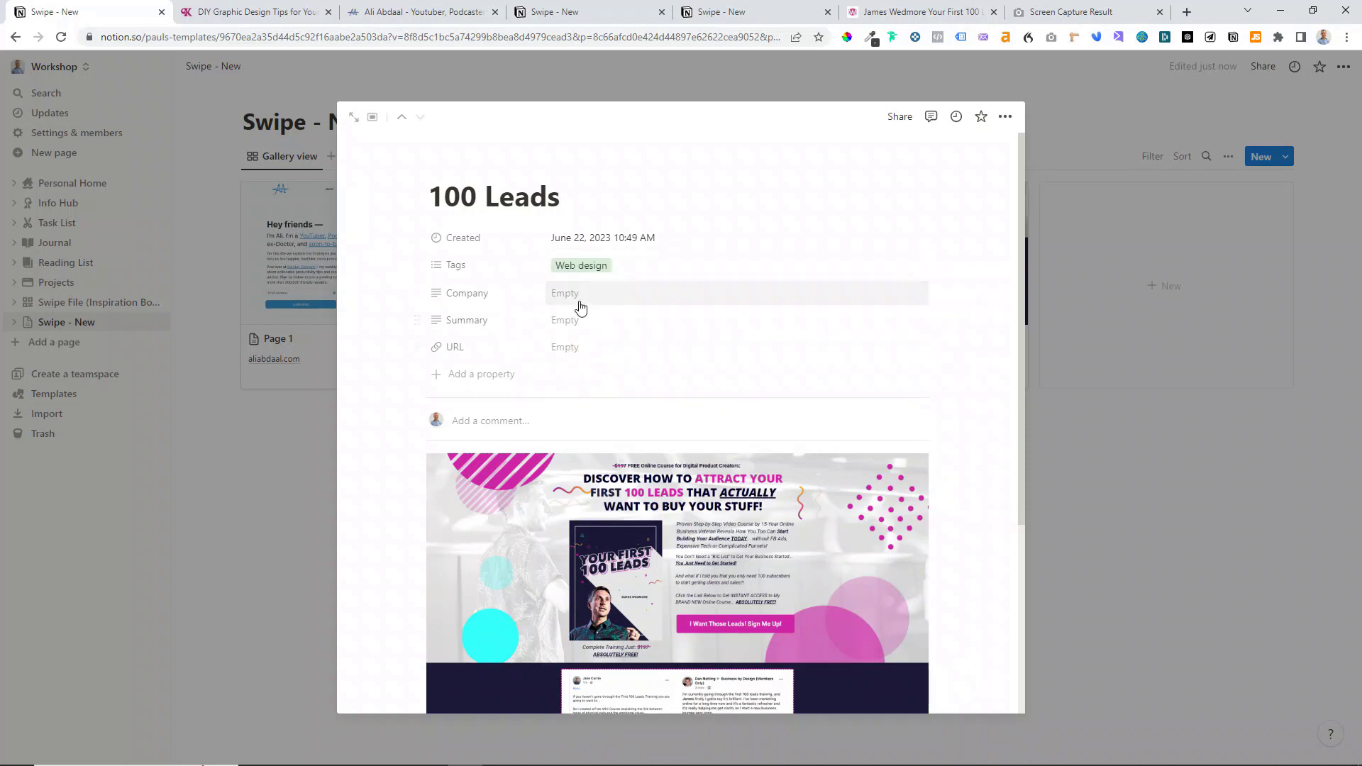
Step: Set the 100 Leads page's Company to James Wedmore and its Summary to "Colourful landing page"
{"action": "left_click", "coordinate": [559, 298]}
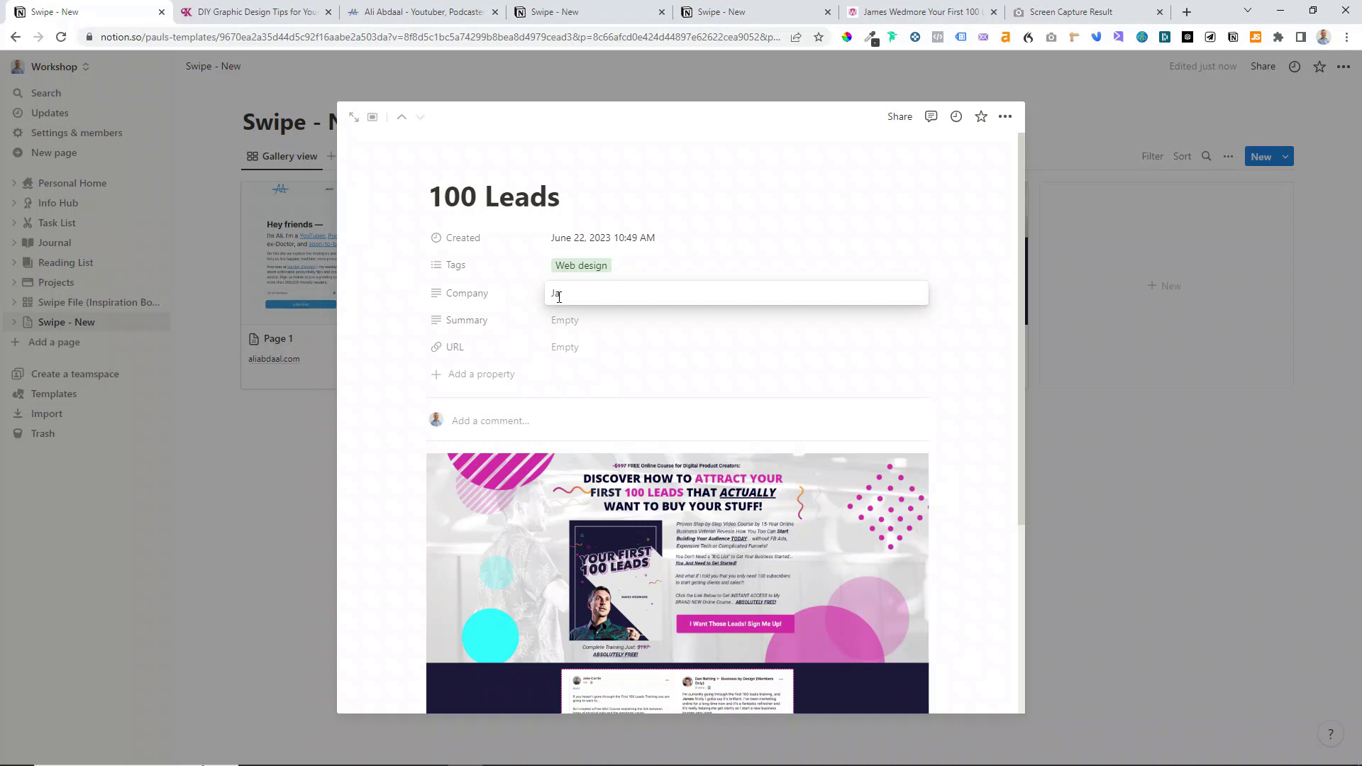
{"action": "type", "text": "James Wedmore"}
{"action": "key", "text": "Return"}
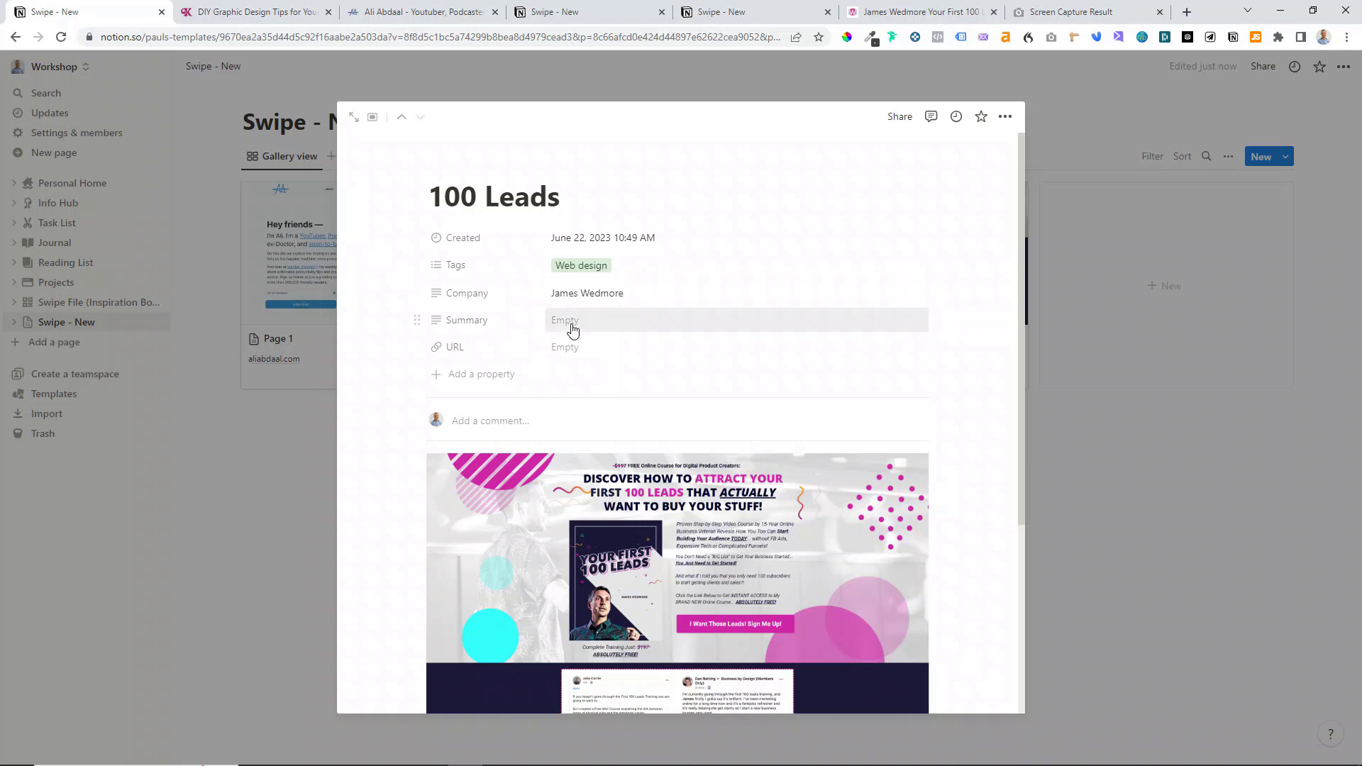
{"action": "left_click", "coordinate": [574, 325]}
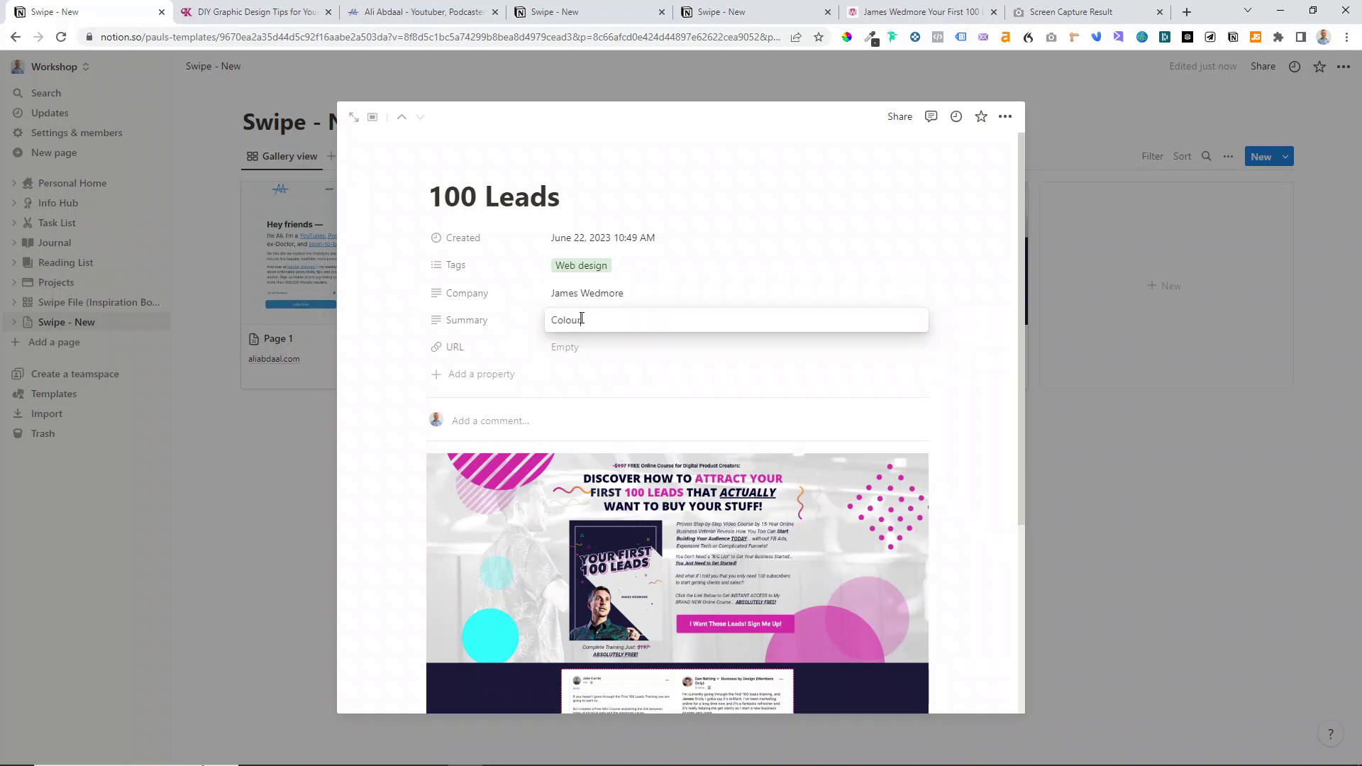
{"action": "type", "text": "Colourful landing page"}
{"action": "left_click", "coordinate": [973, 379]}
{"action": "left_click", "coordinate": [574, 349]}
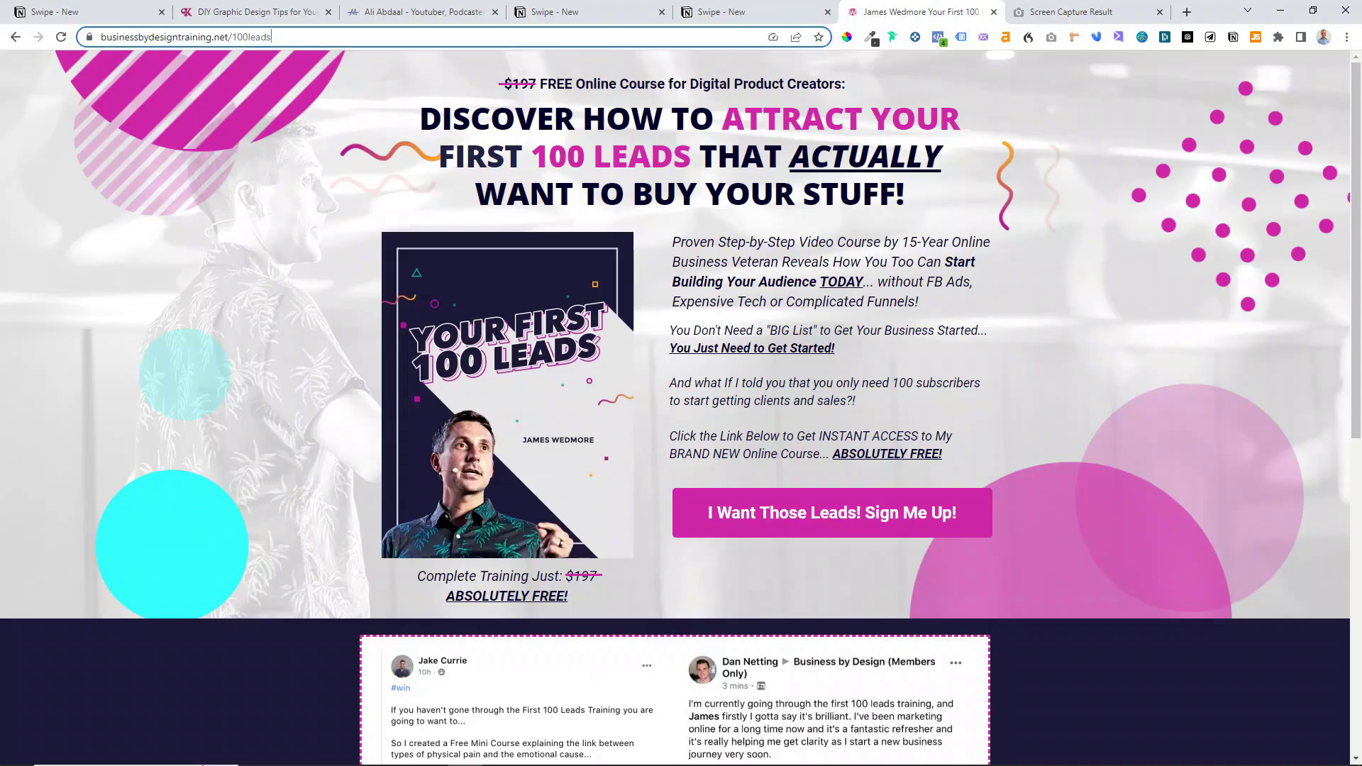
{"action": "left_click", "coordinate": [921, 12]}
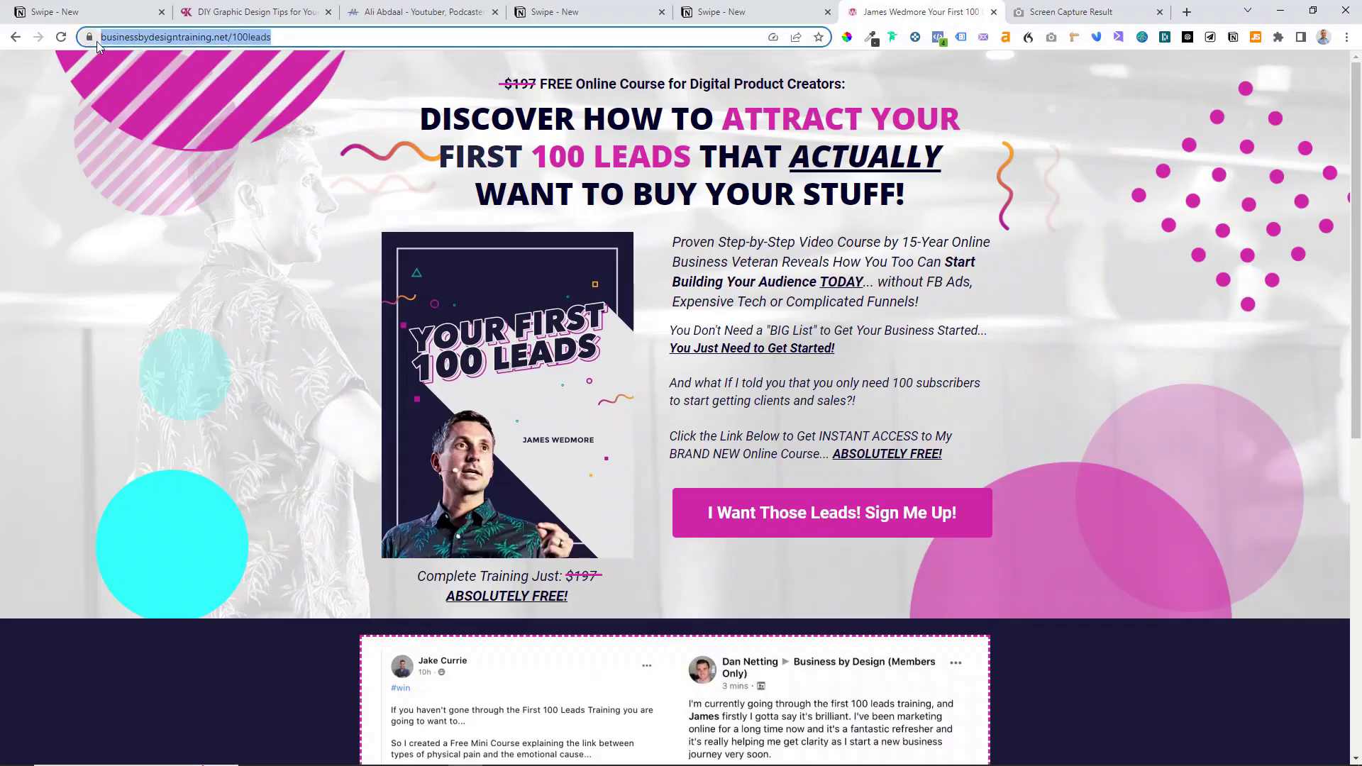
{"action": "left_click", "coordinate": [1050, 12]}
{"action": "left_click", "coordinate": [78, 12]}
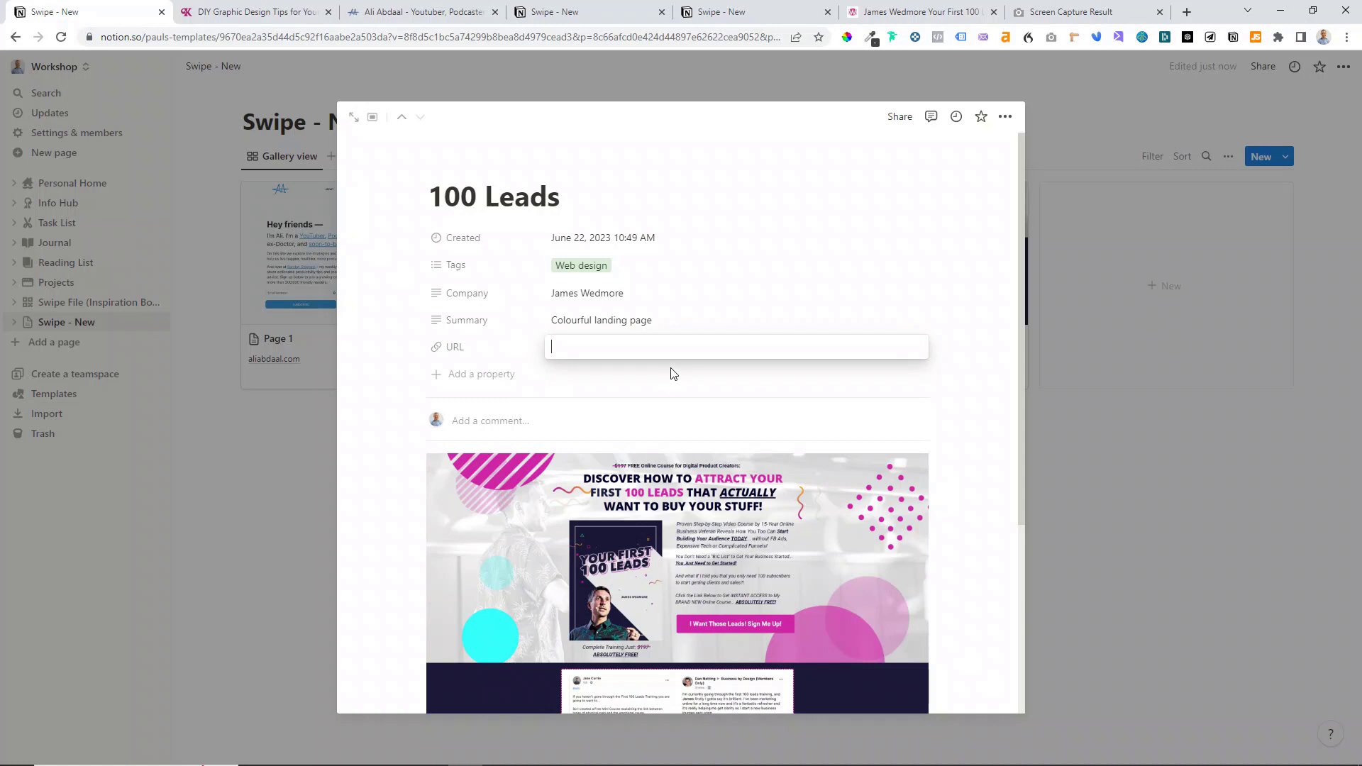
{"action": "type", "text": "https://www.businessbydesigntraining.net/100leads"}
{"action": "left_click", "coordinate": [1000, 428]}
{"action": "left_click", "coordinate": [1035, 326]}
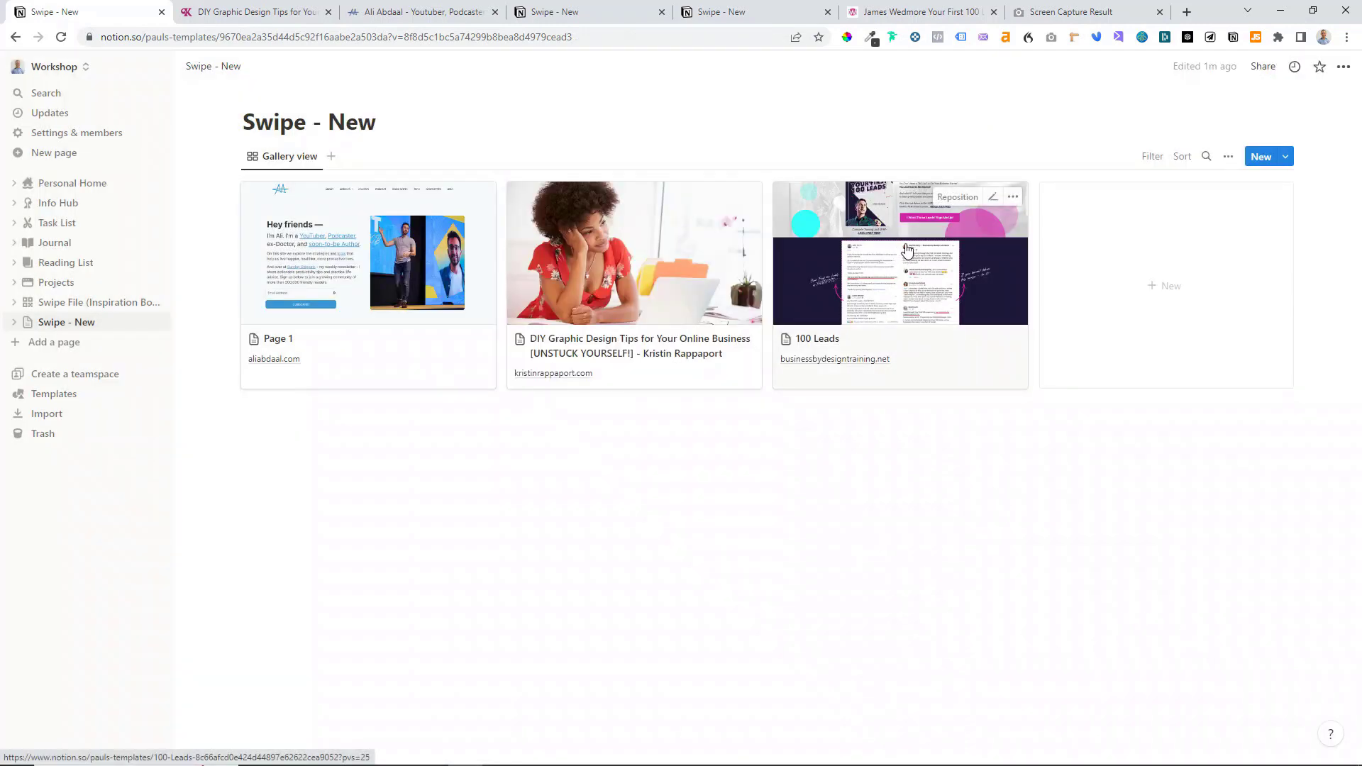
Step: Reposition the 100 Leads card's preview image to show the landing page's headline at the top
{"action": "left_click", "coordinate": [953, 199]}
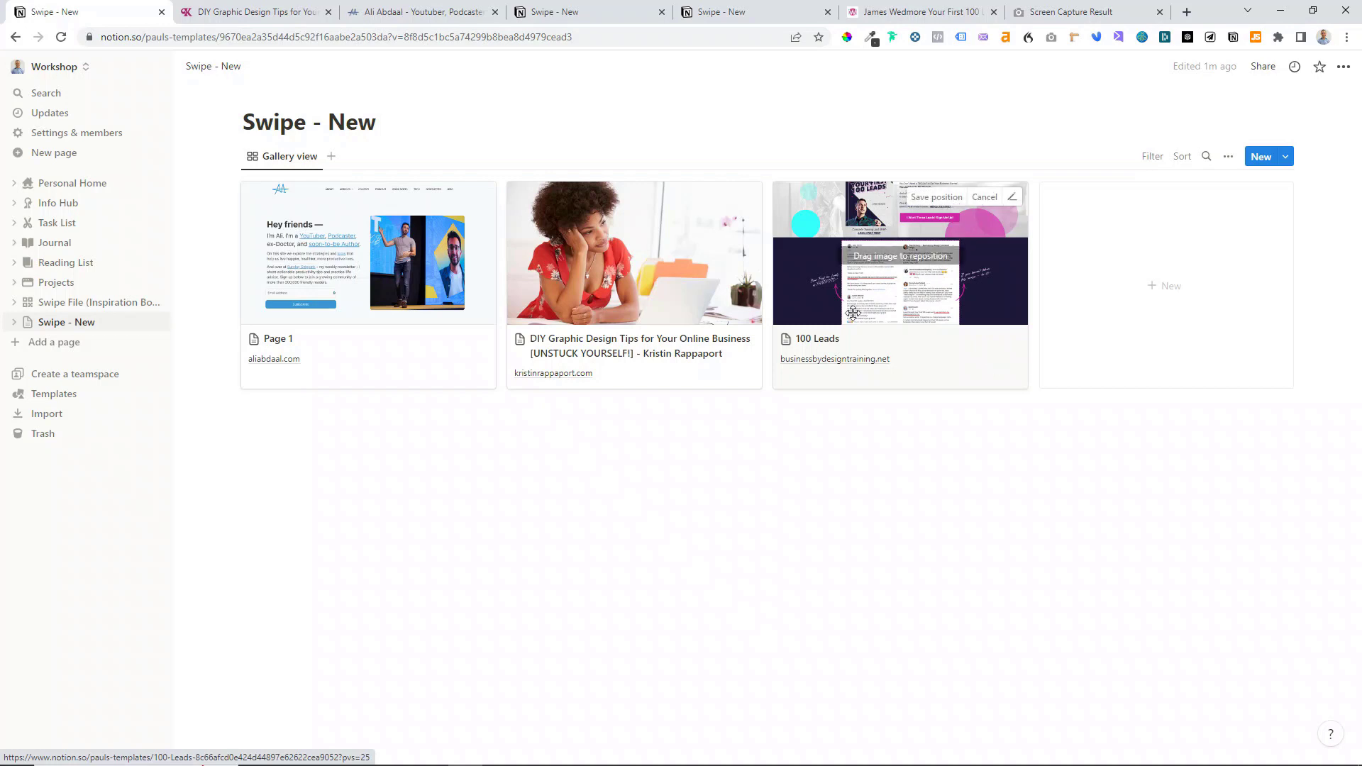
{"action": "left_click_drag", "start_coordinate": [872, 221], "coordinate": [878, 359]}
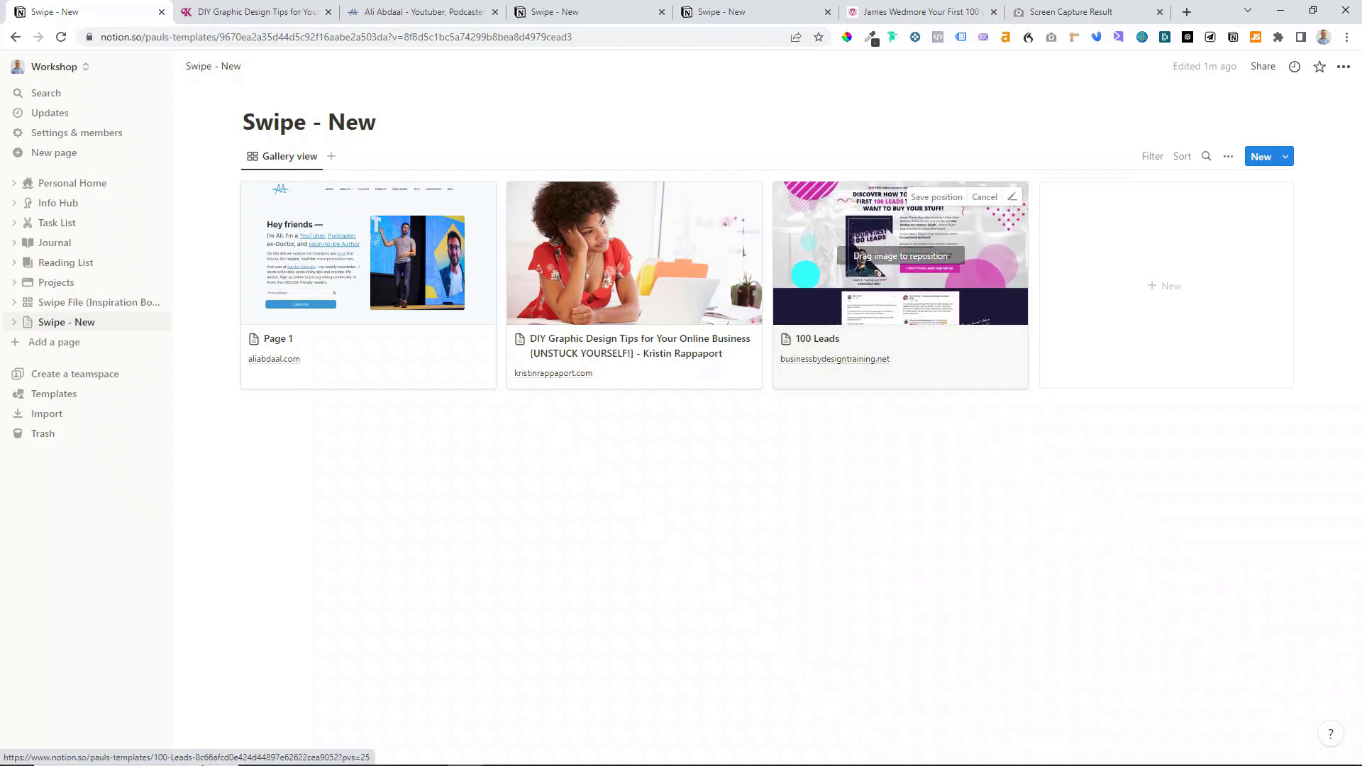
{"action": "left_click", "coordinate": [1067, 474]}
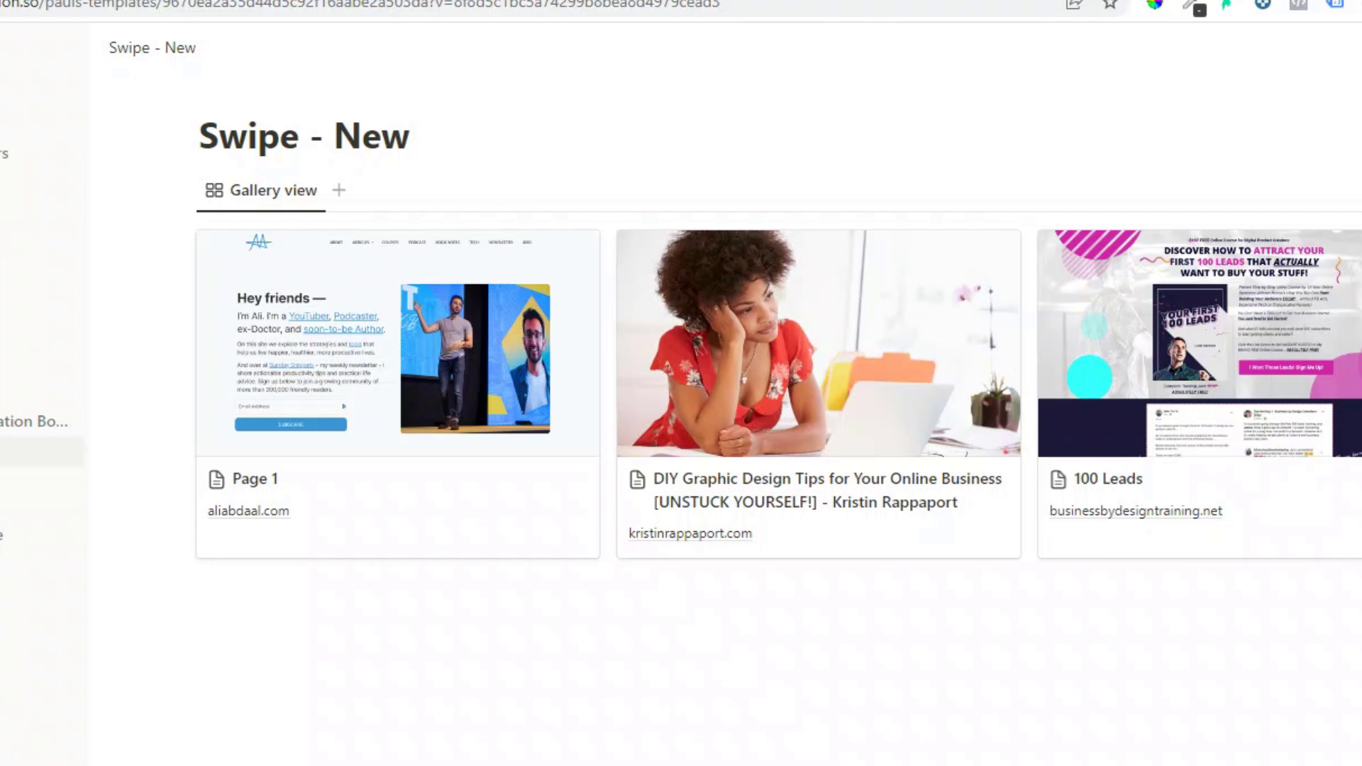
Step: Duplicate the gallery view under the name Tags and group the copy by the Tags property
{"action": "left_click", "coordinate": [273, 193]}
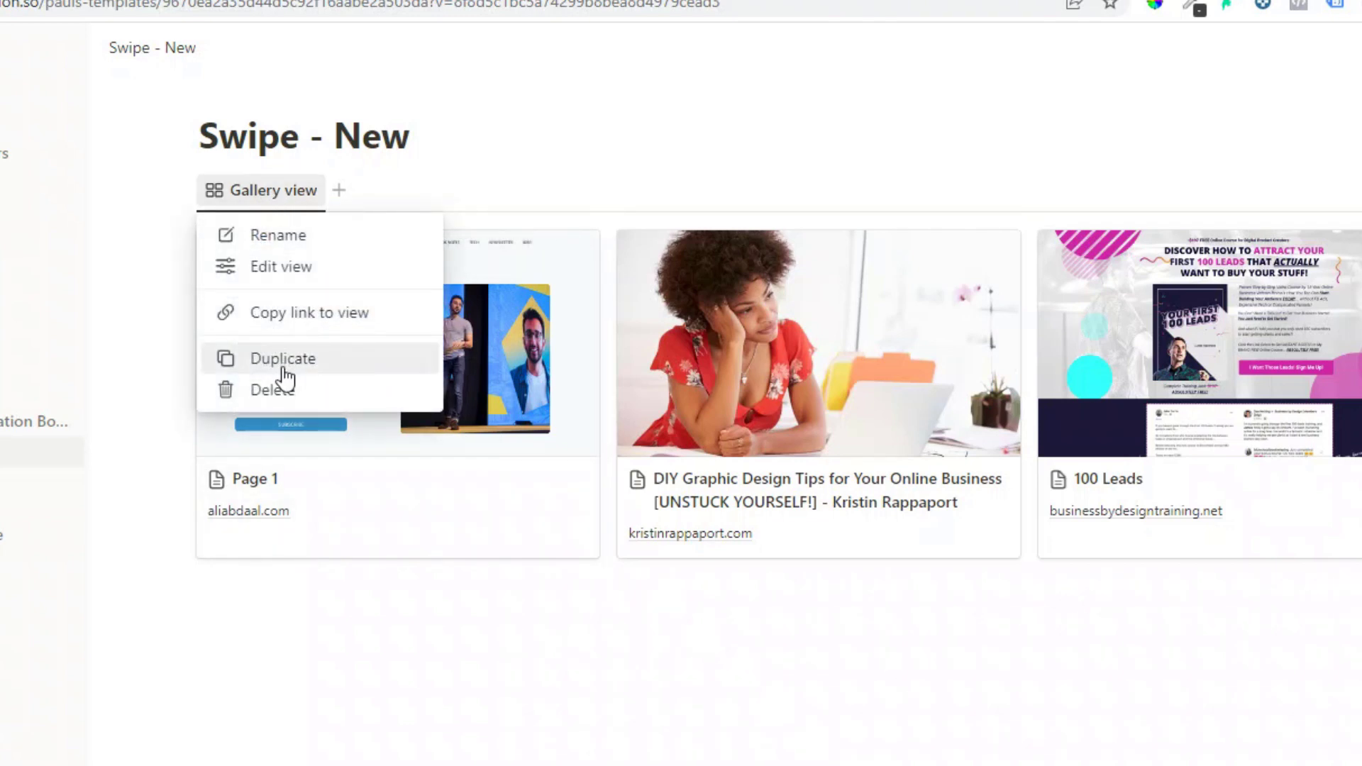
{"action": "left_click", "coordinate": [284, 370]}
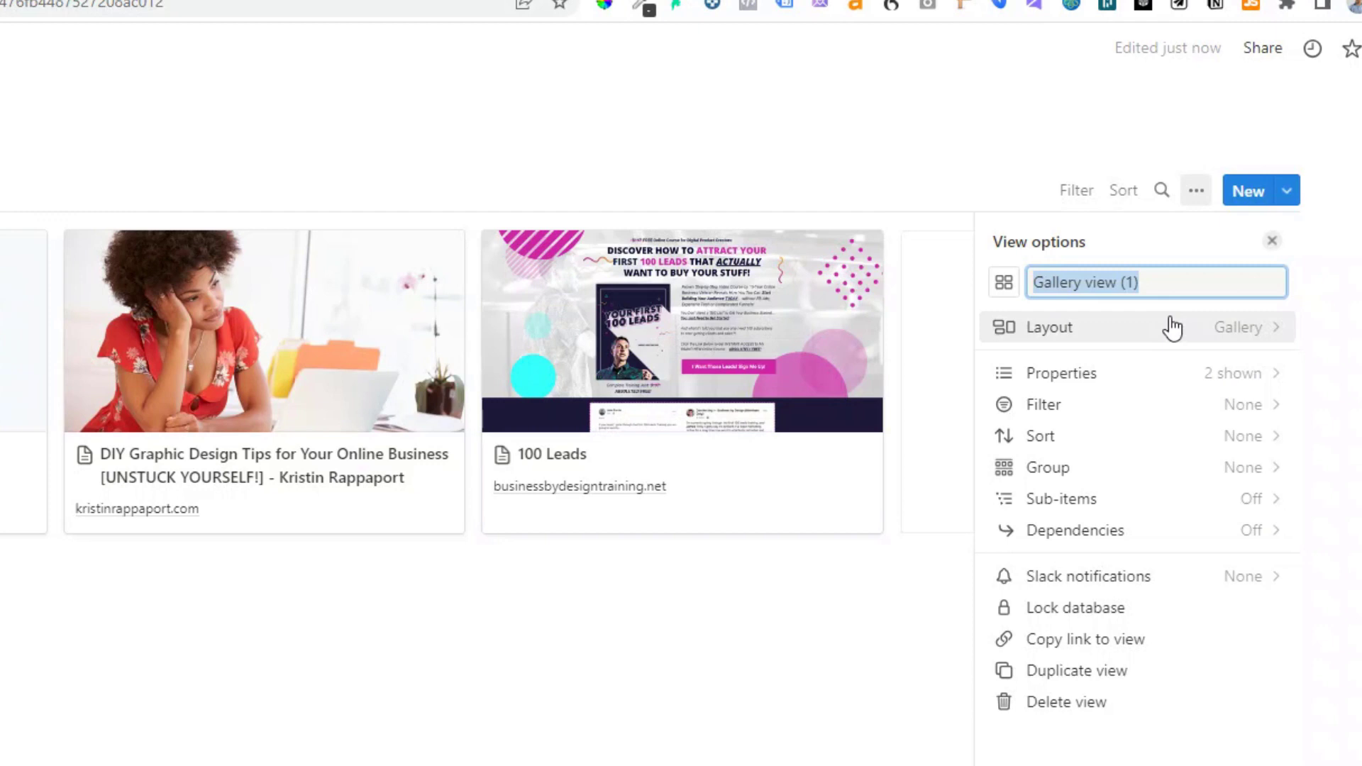
{"action": "type", "text": "Tags"}
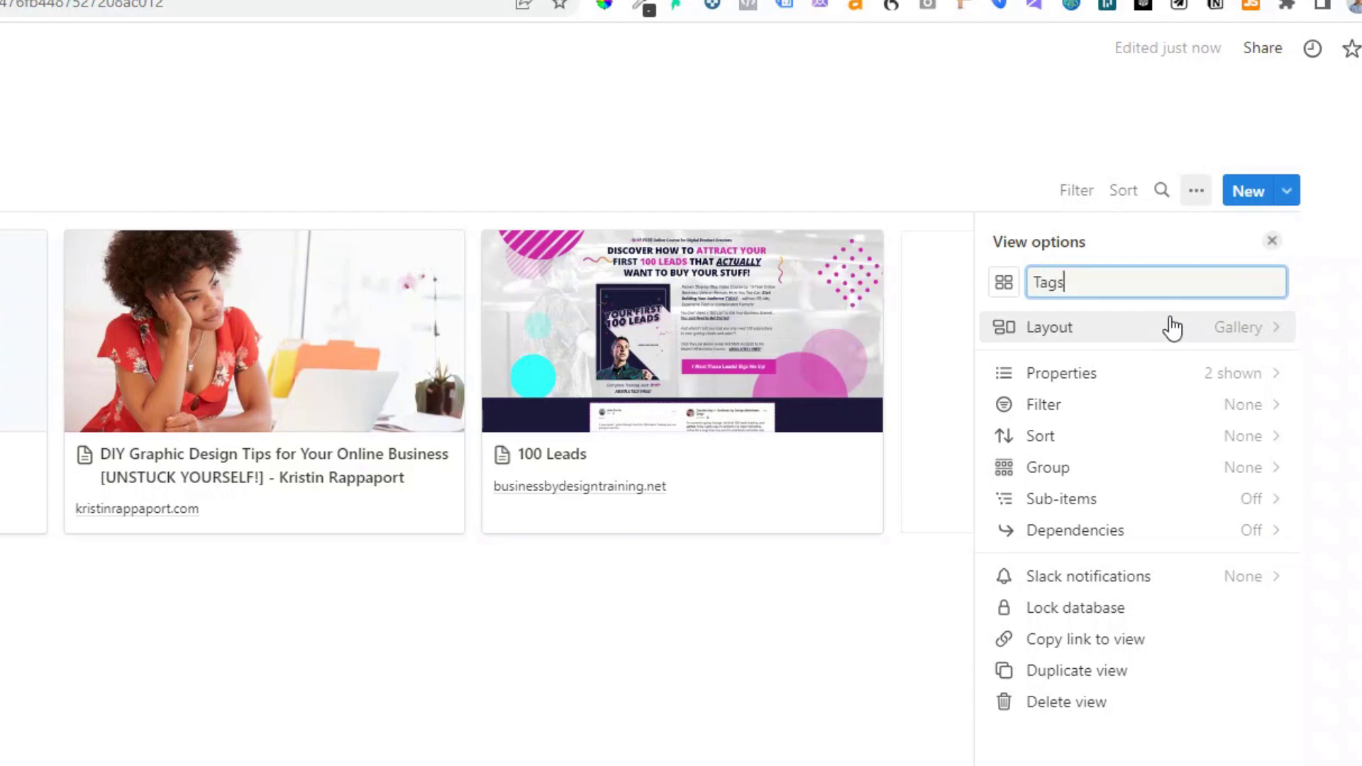
{"action": "left_click", "coordinate": [1246, 474]}
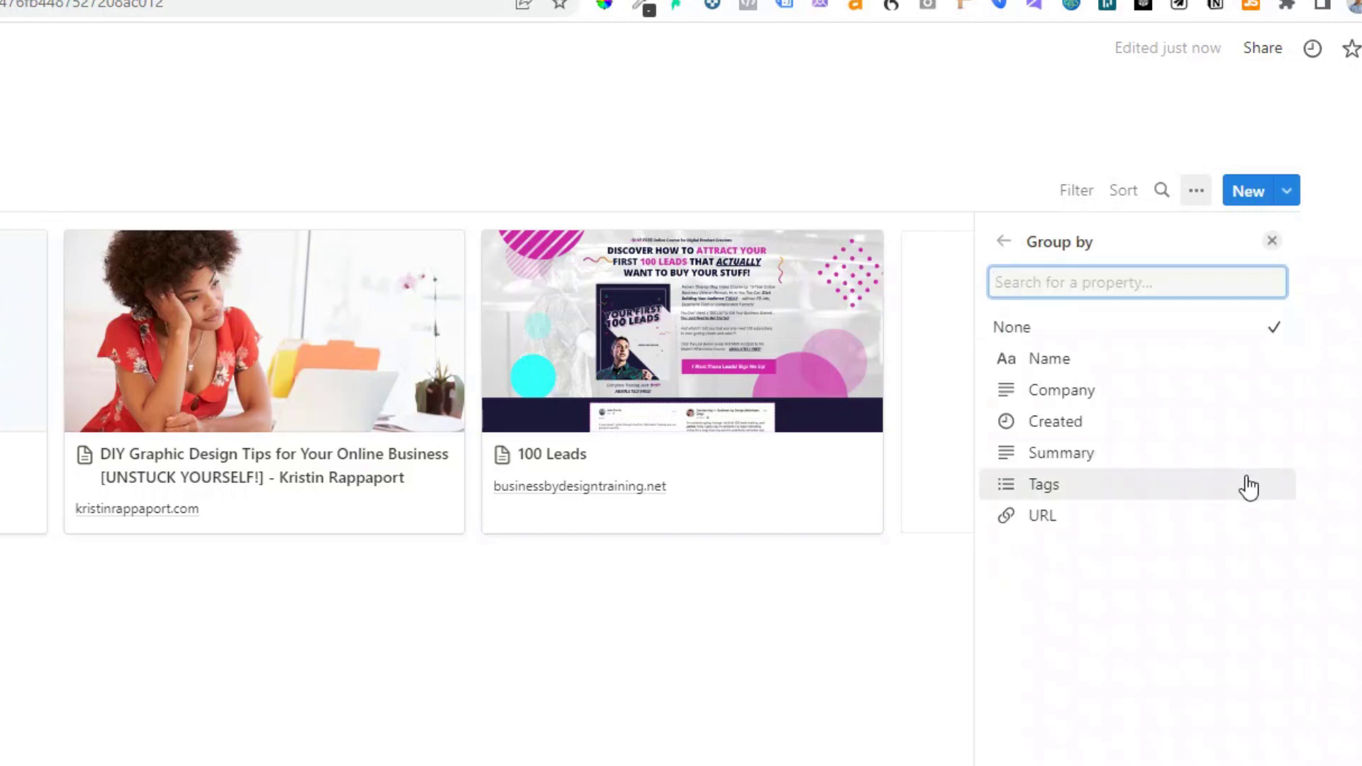
{"action": "left_click", "coordinate": [1225, 485]}
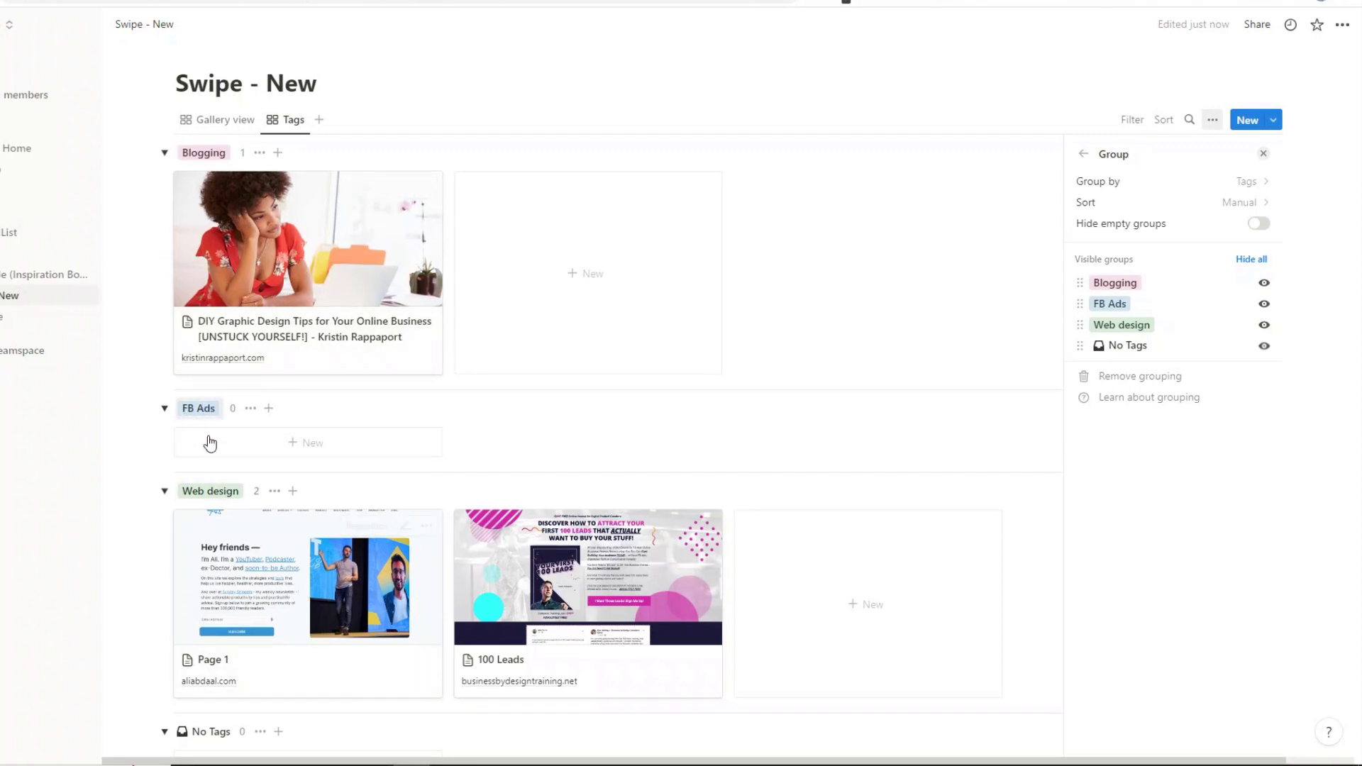
Step: Collapse the Blogging and FB Ads groups in the Tags view and return to the original Gallery view
{"action": "left_click", "coordinate": [164, 152]}
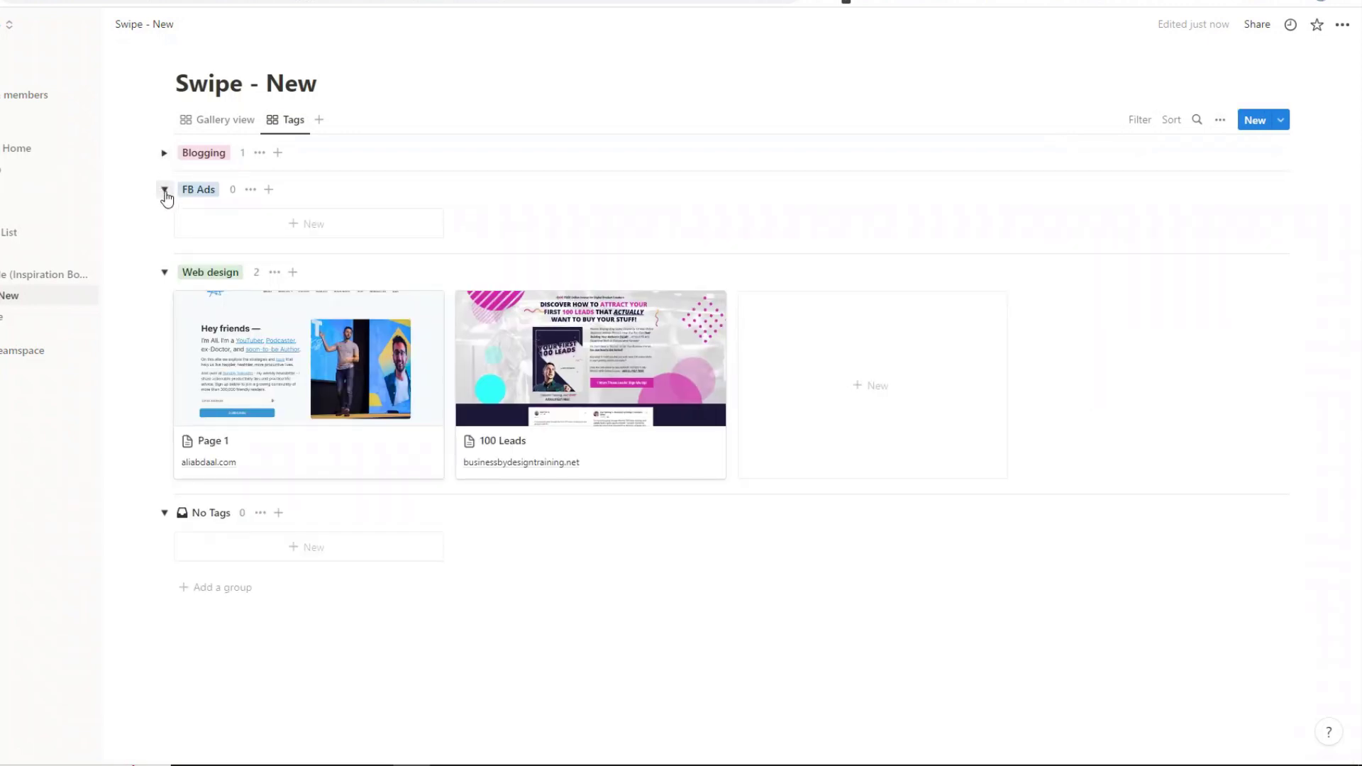
{"action": "left_click", "coordinate": [165, 190]}
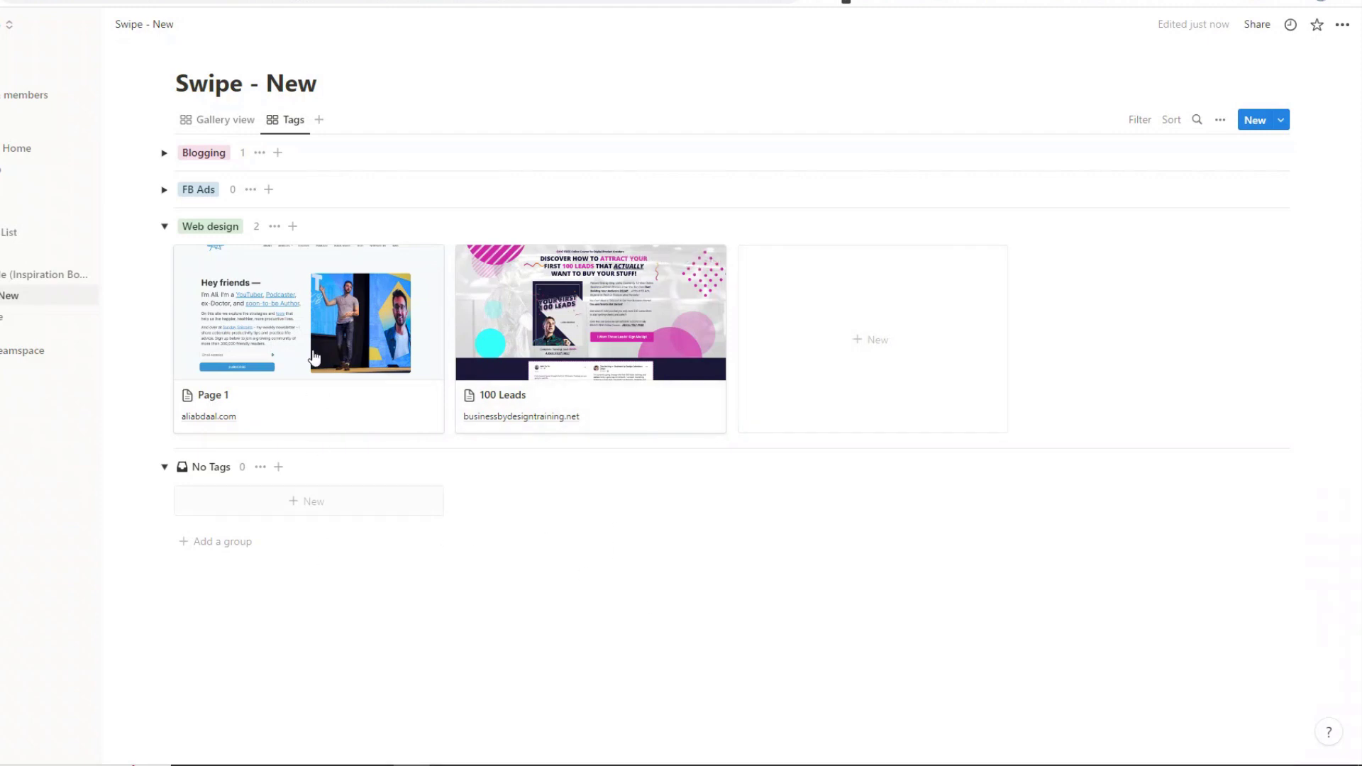
{"action": "left_click", "coordinate": [216, 120]}
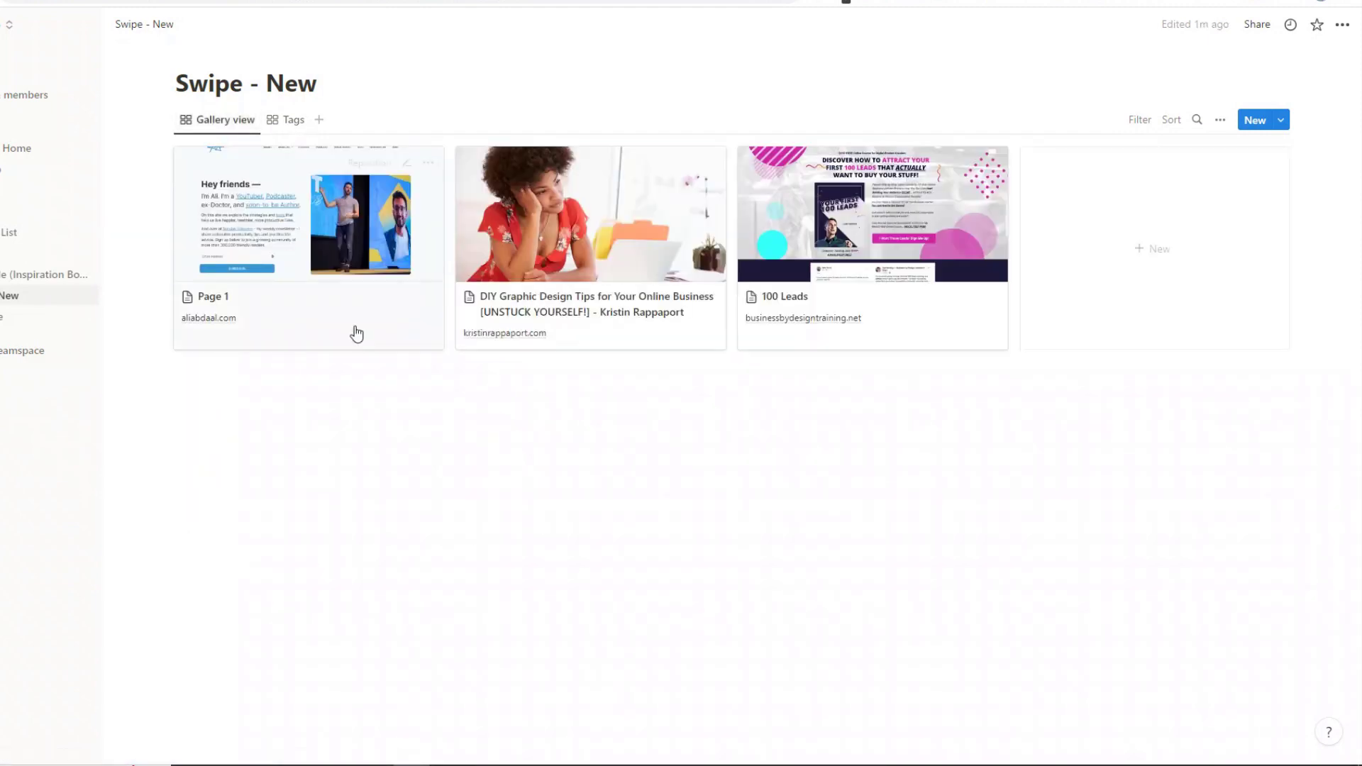